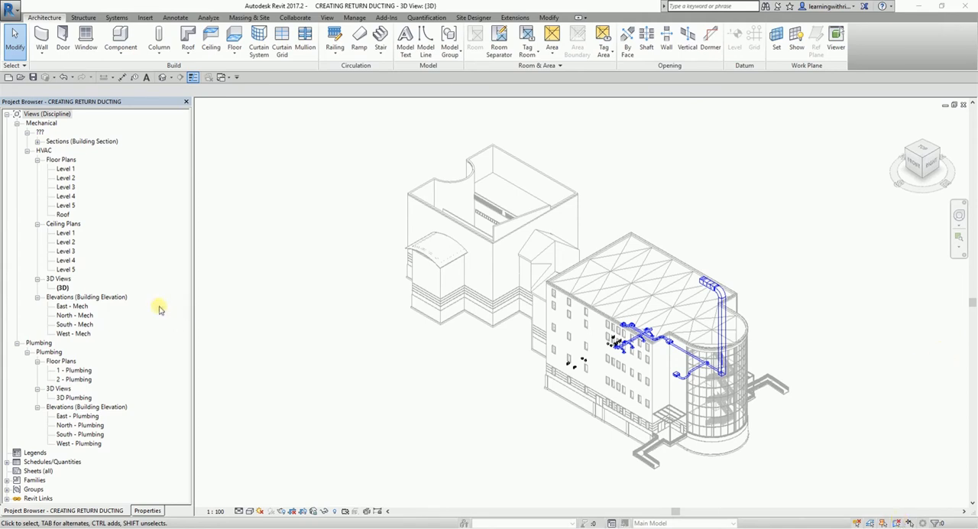
Open the Level 1 HVAC ceiling plan at the parallel fan powered VAV unit in the upper rooms.
left_click(63, 234)
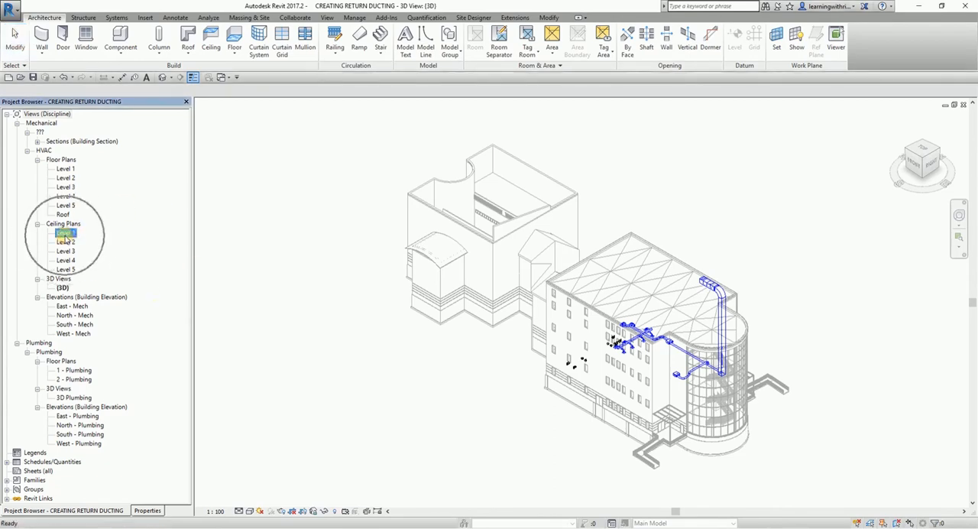
double_click(65, 234)
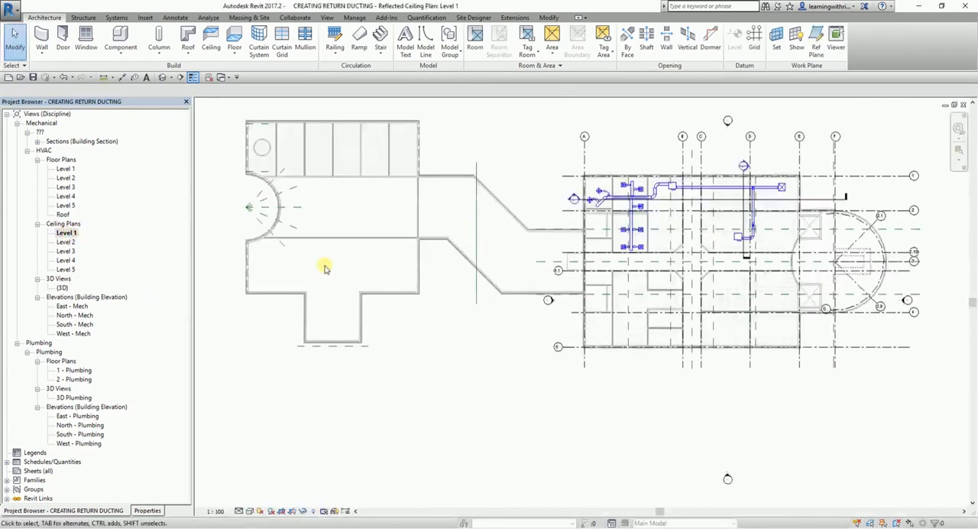
scroll(661, 199, "up", 6)
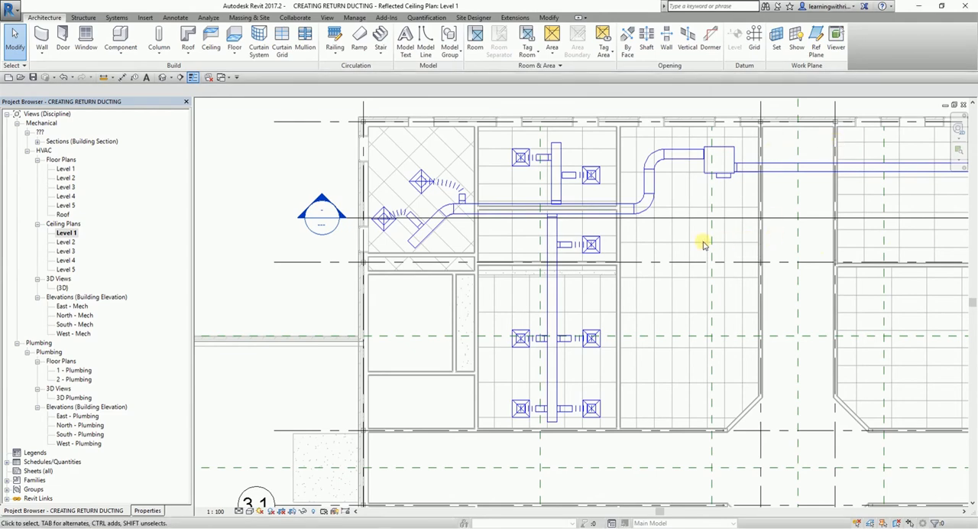
middle_click_drag(735, 223, 679, 232)
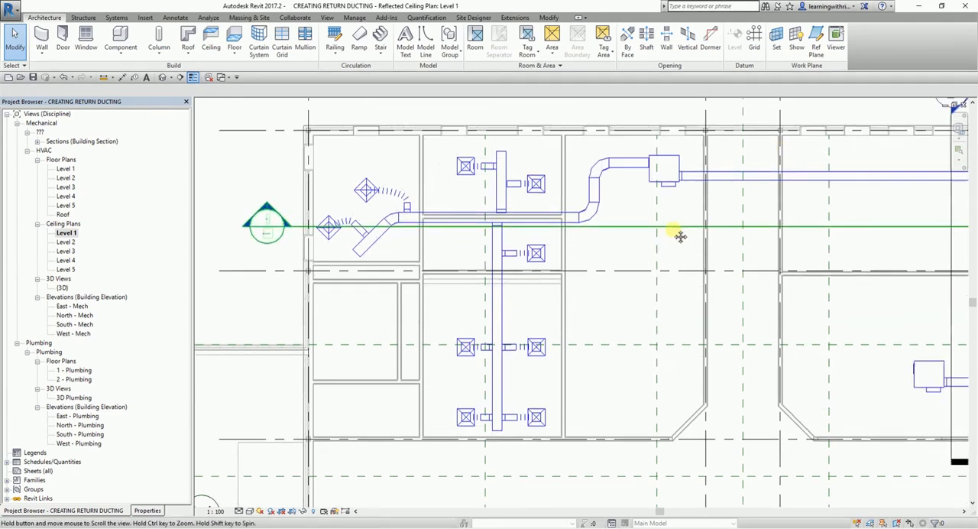
Draw a 400 x 350 return duct from the VAV unit's free inlet connector east into the corridor at 3048 mm offset.
left_click(666, 181)
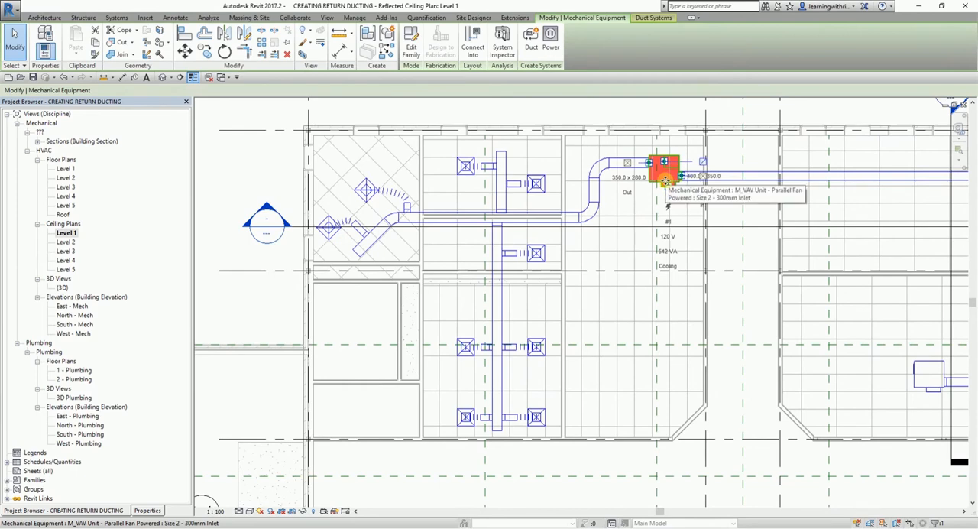
scroll(698, 188, "up", 2)
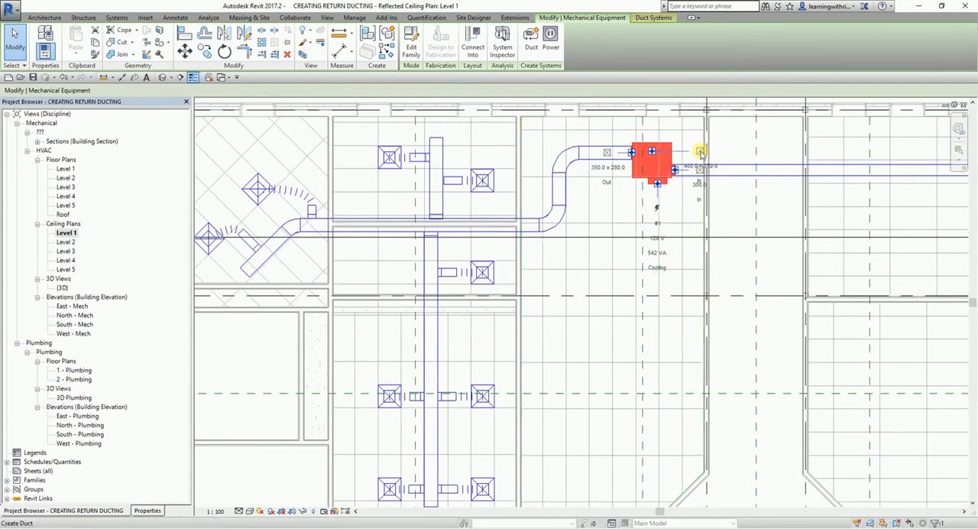
key("ctrl")
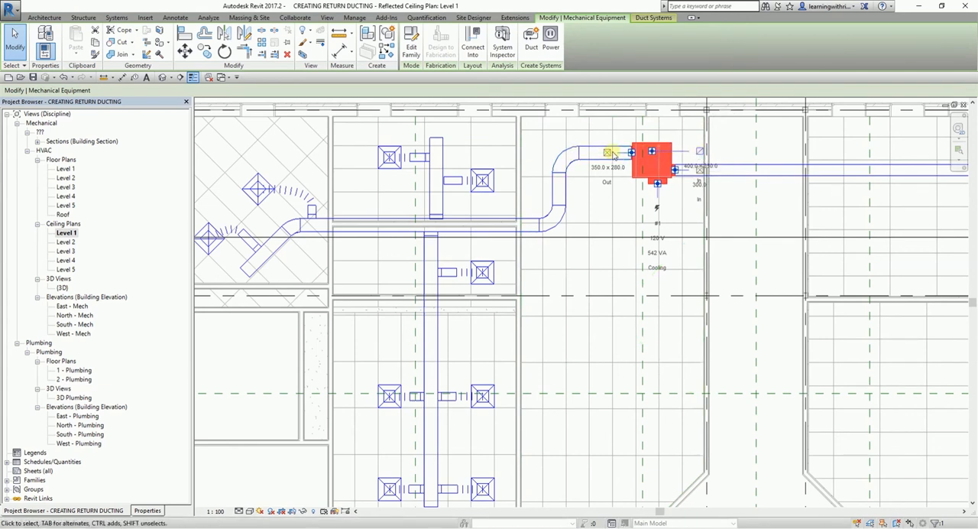
key("ctrl")
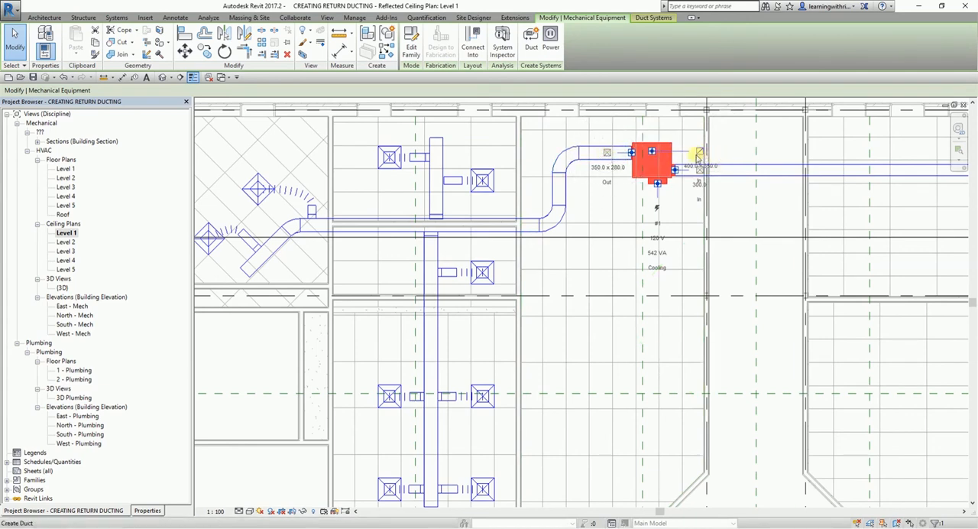
key("ctrl")
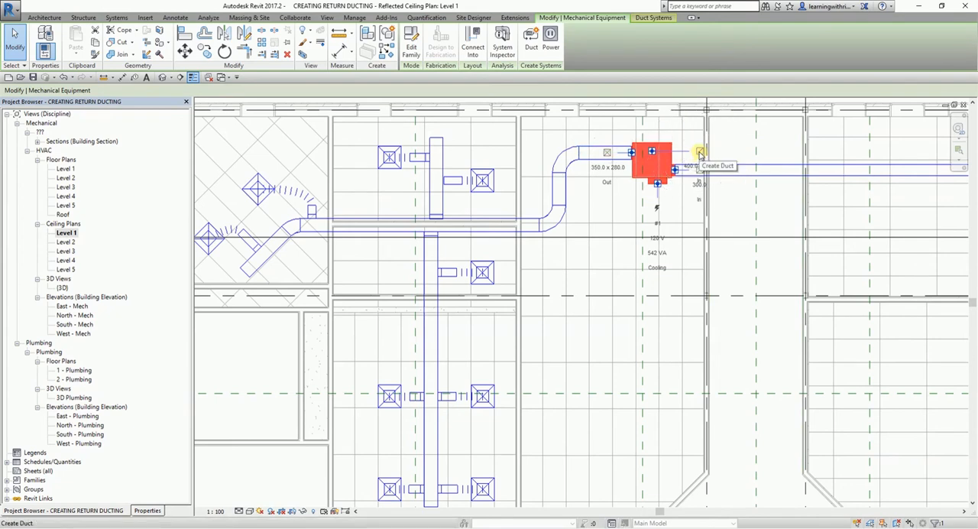
left_click(699, 153)
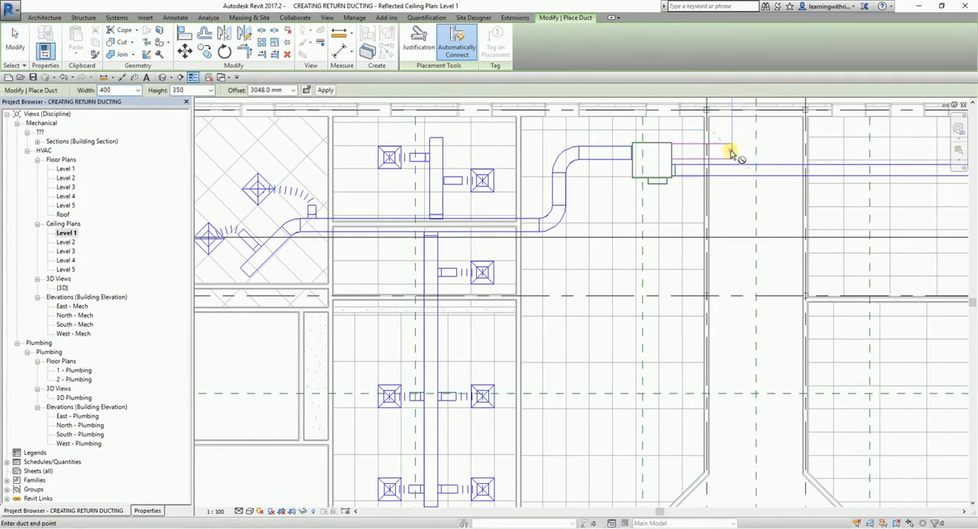
left_click(731, 153)
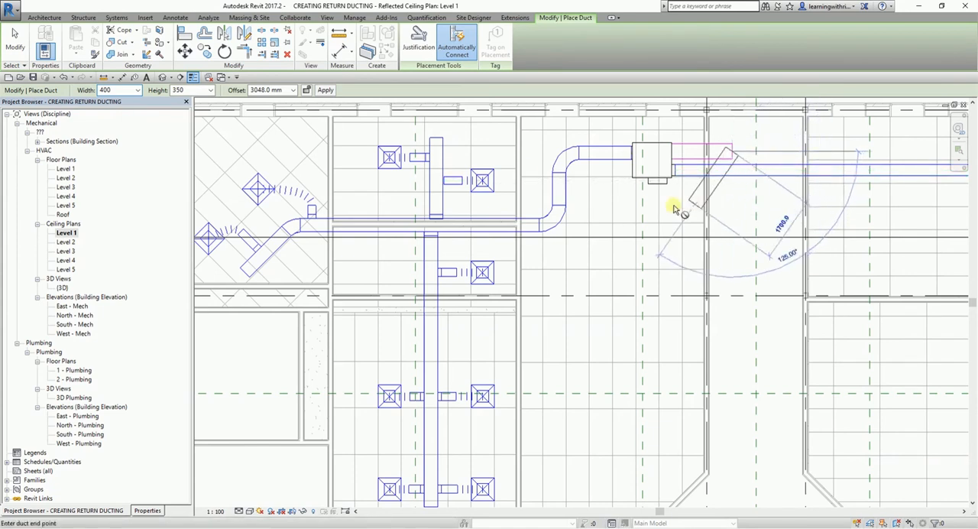
Continue the return duct at a 4267 mm offset, about 2700 mm south along the corridor and west across the VAV unit's room.
left_click(292, 90)
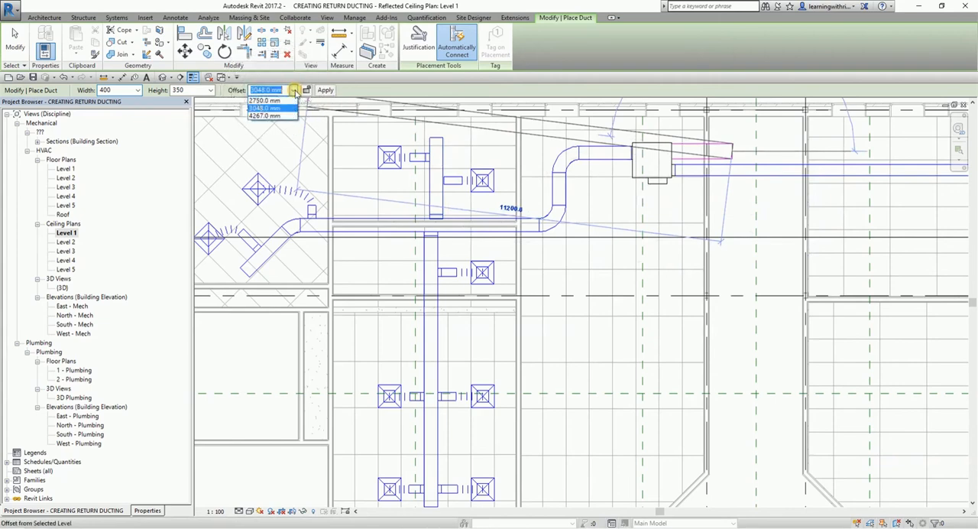
left_click(267, 116)
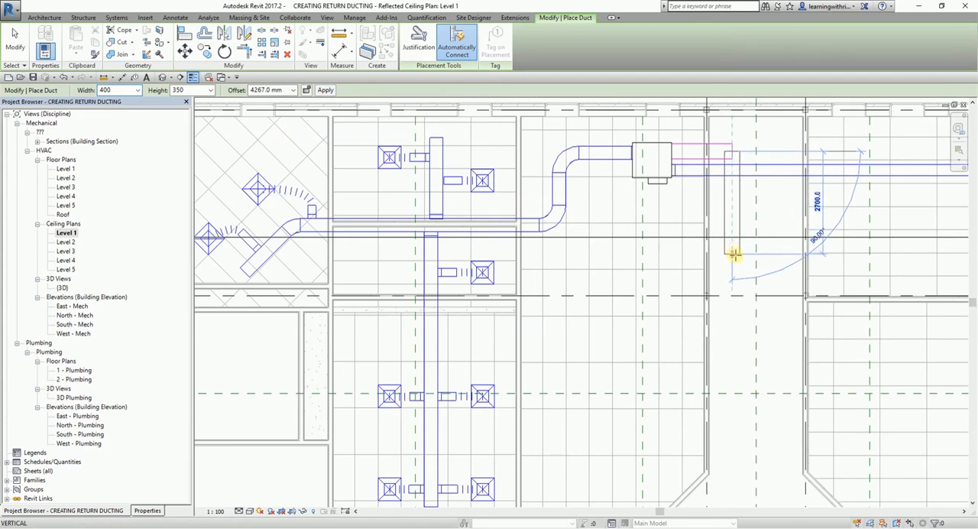
left_click(732, 258)
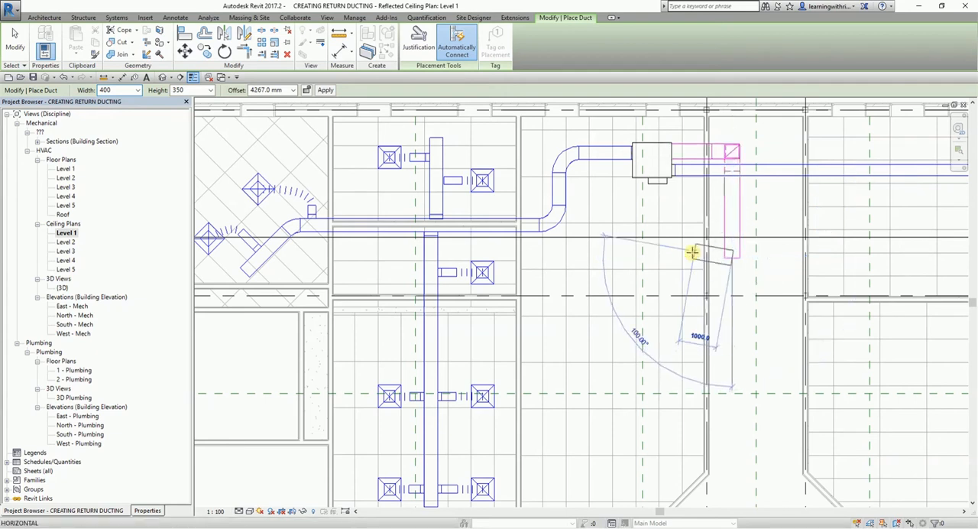
left_click(731, 153)
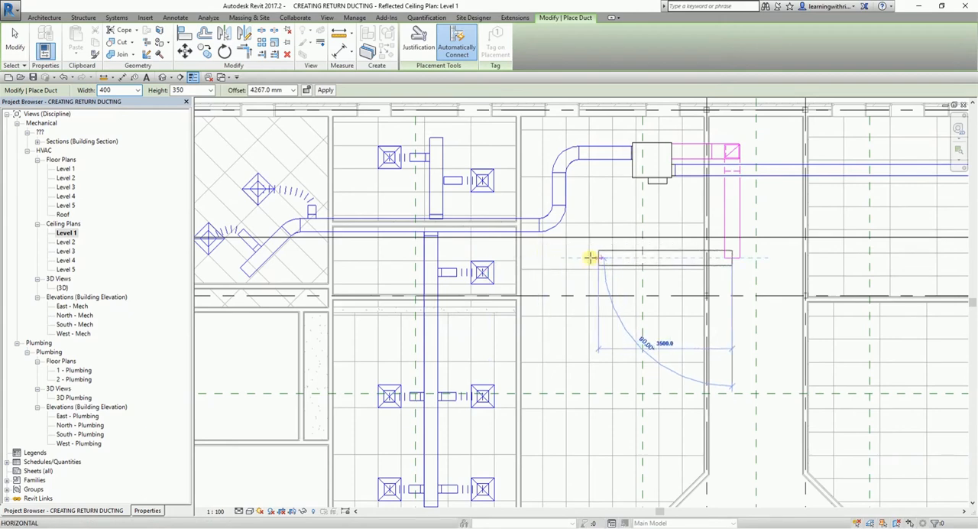
left_click(554, 258)
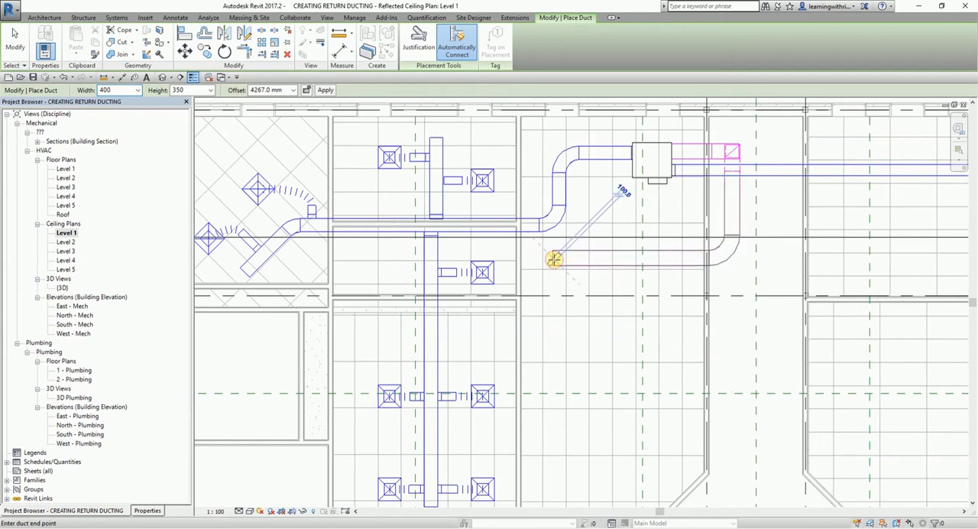
key("Escape")
key("Escape")
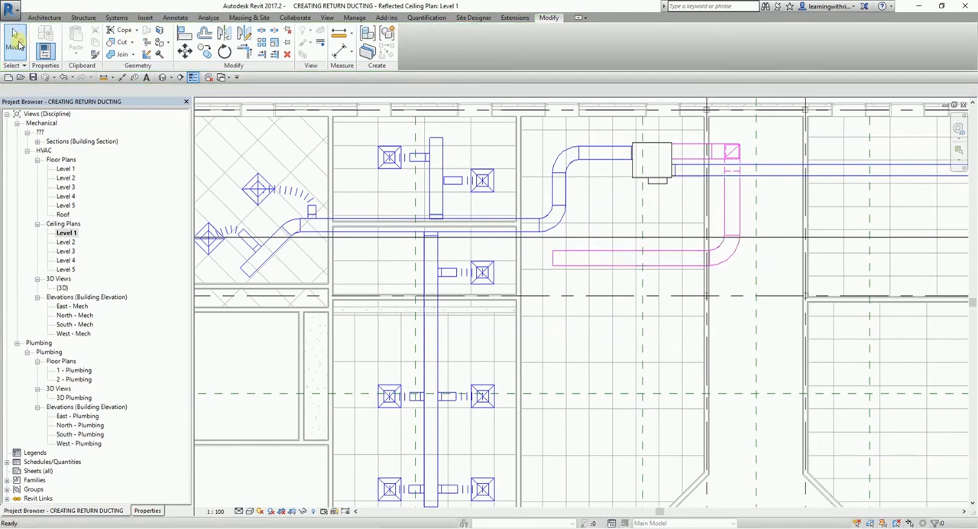
Nudge the horizontal return duct in the VAV unit's room north, closer to the supply main.
left_click(604, 255)
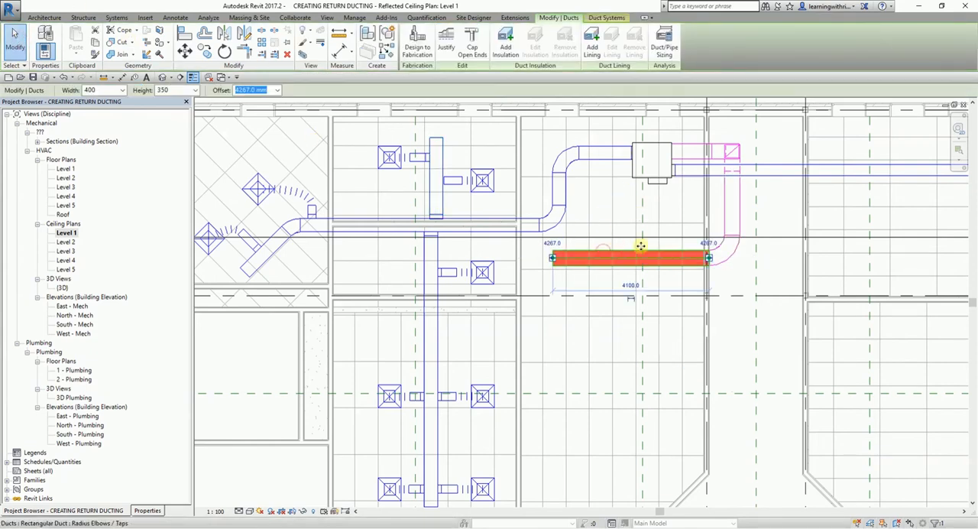
key("Up")
key("Up")
key("Up")
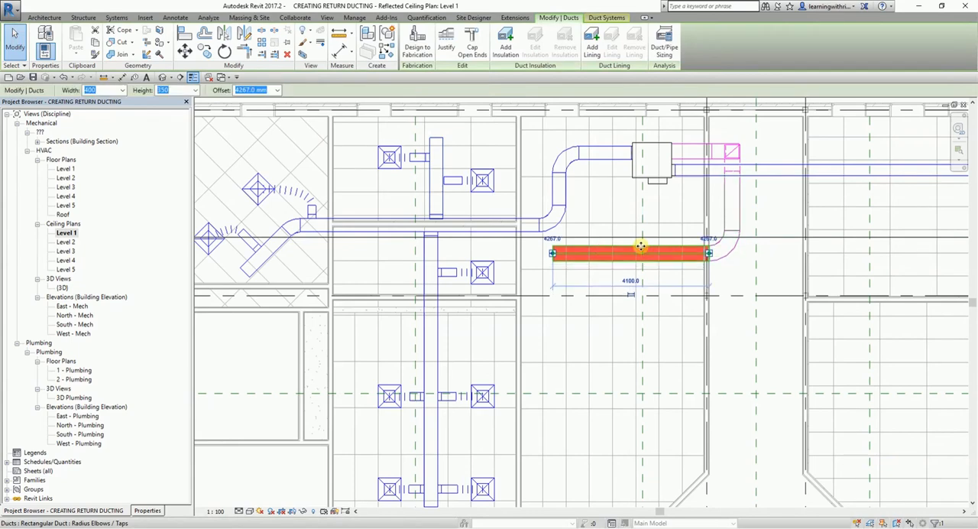
key("Up")
key("Up")
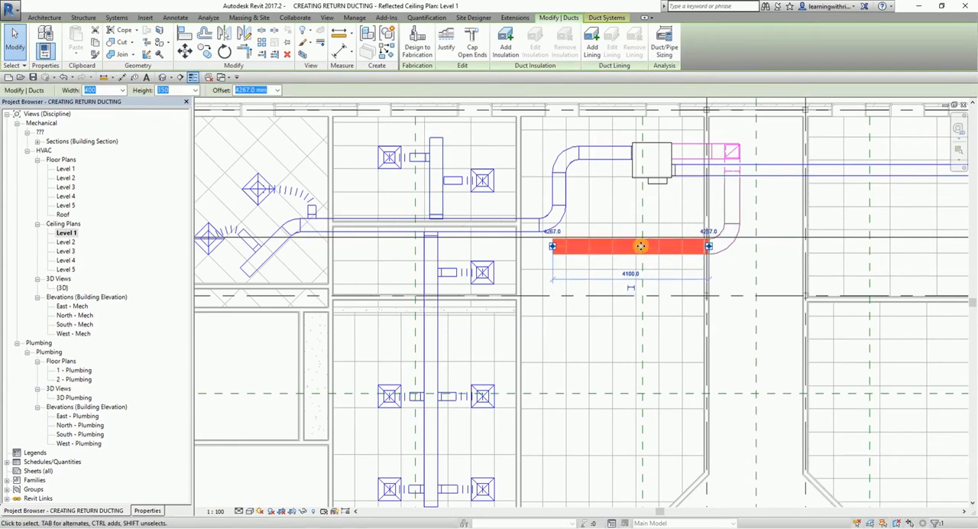
Extend the return duct from its open west end about 5600 mm straight west, to just inside the neighbouring room's far wall.
right_click(553, 249)
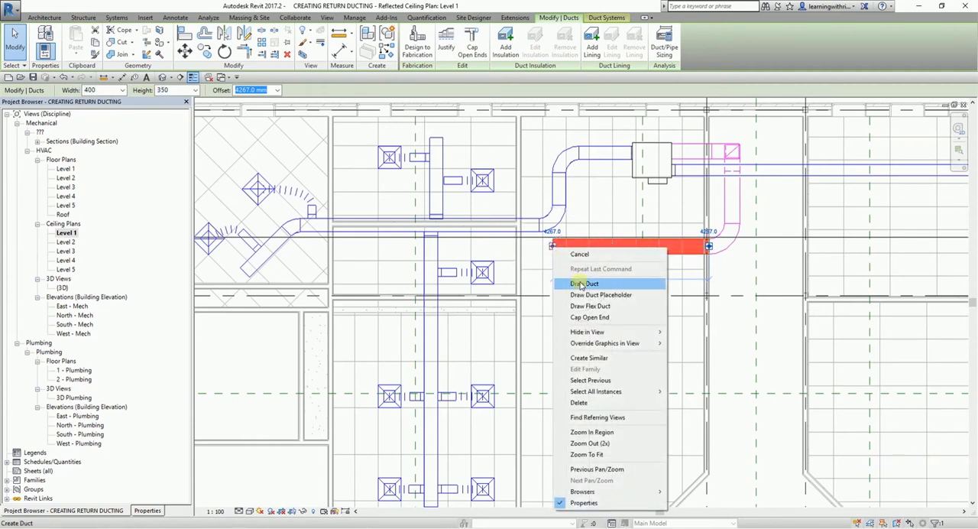
left_click(582, 284)
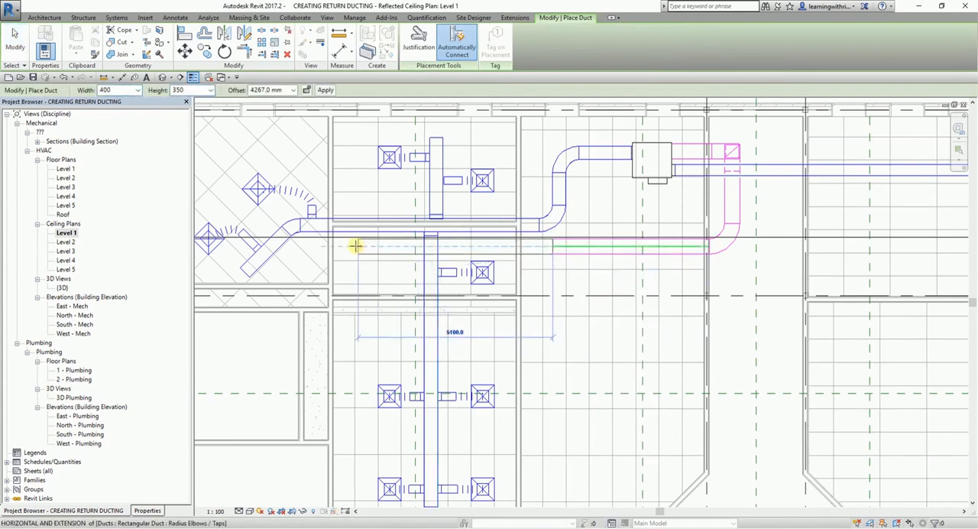
middle_click_drag(357, 254, 433, 246)
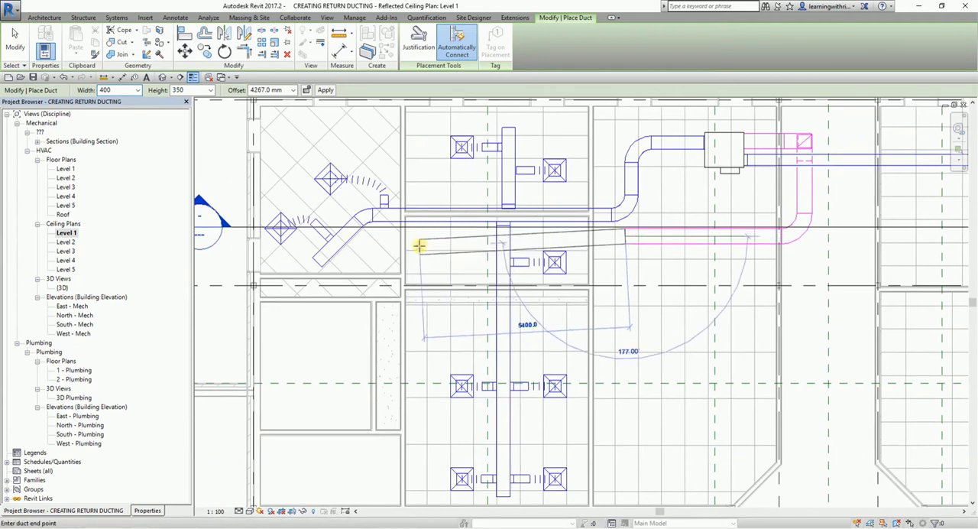
scroll(420, 237, "up", 2)
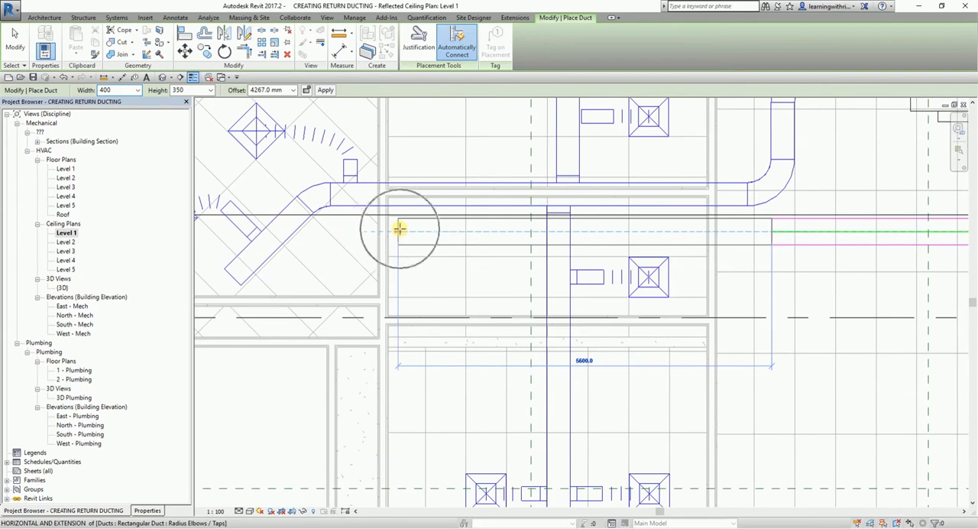
left_click(399, 229)
Route the return duct about 3000 mm north across the supply main and about 3800 mm west into the corner room, ending the run.
scroll(399, 222, "down", 2)
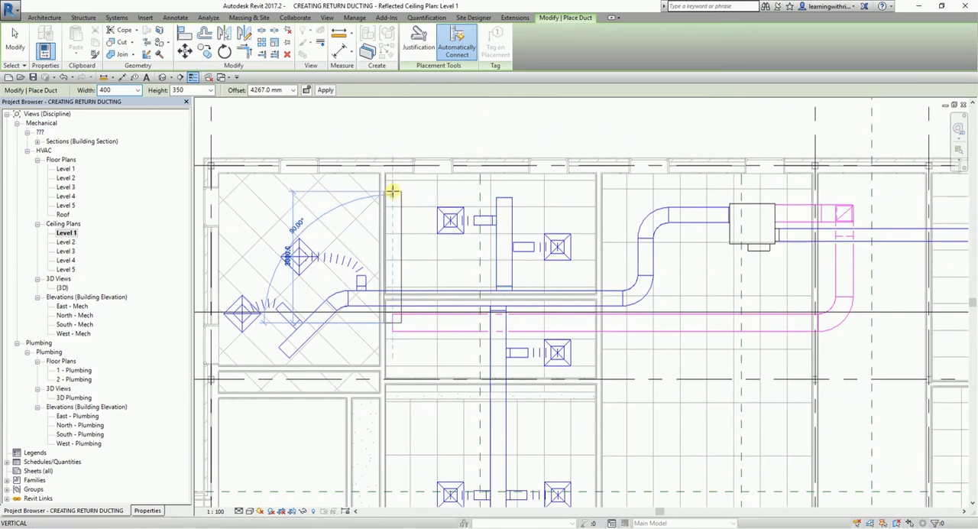
left_click(391, 191)
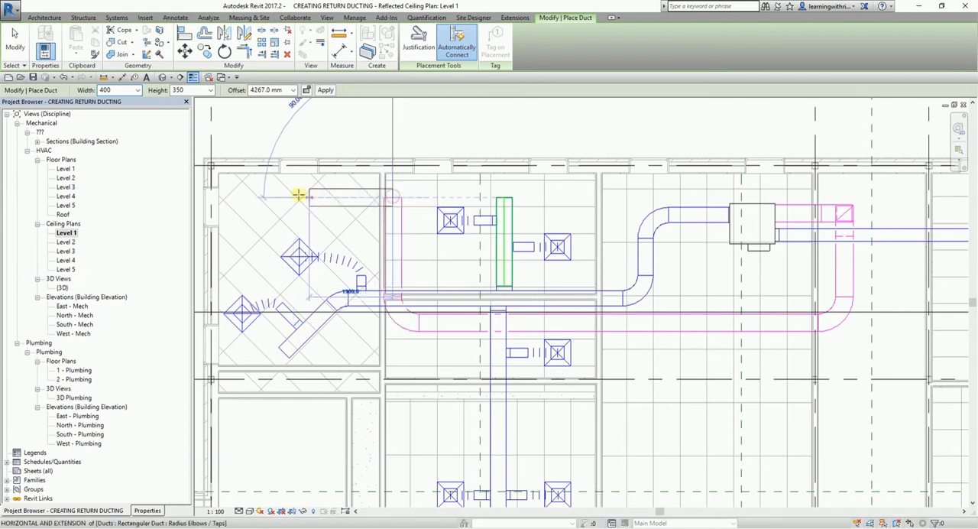
left_click(226, 198)
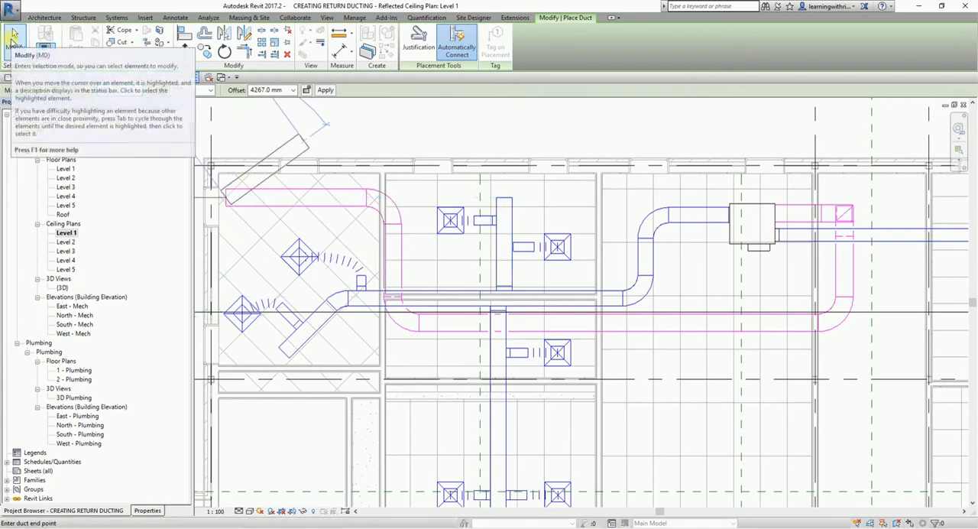
left_click(13, 35)
Turn off the Thin Lines display so the ducts show with their real line weights.
scroll(430, 229, "up", 3)
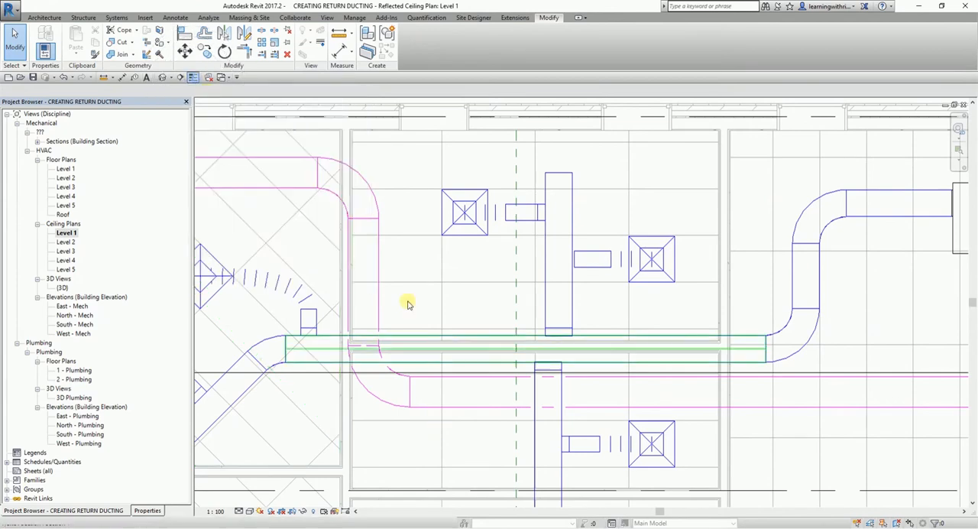
left_click(193, 79)
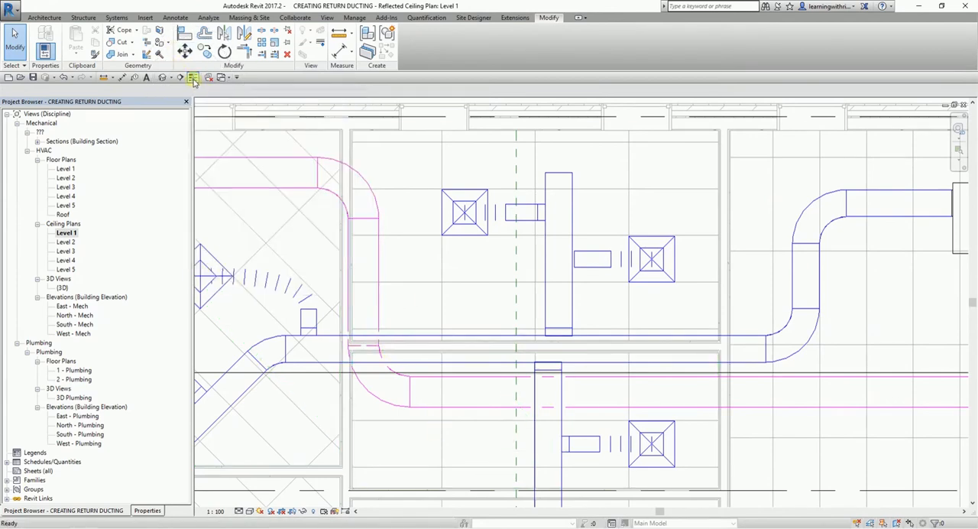
scroll(466, 279, "up", 3)
scroll(491, 263, "up", 1)
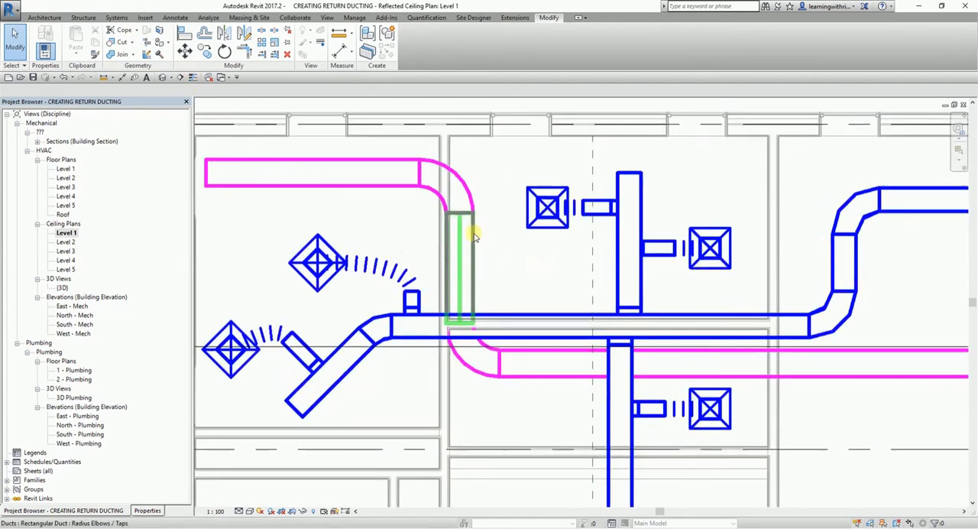
Nudge the vertical return duct beside the corner room east, clear of the partition wall.
scroll(469, 222, "up", 1)
left_click(478, 247)
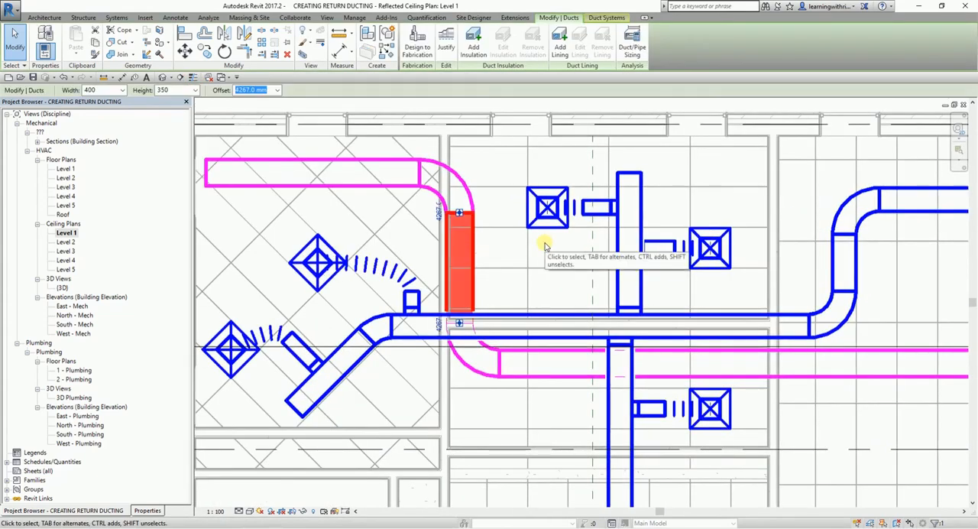
key("Right")
key("Right")
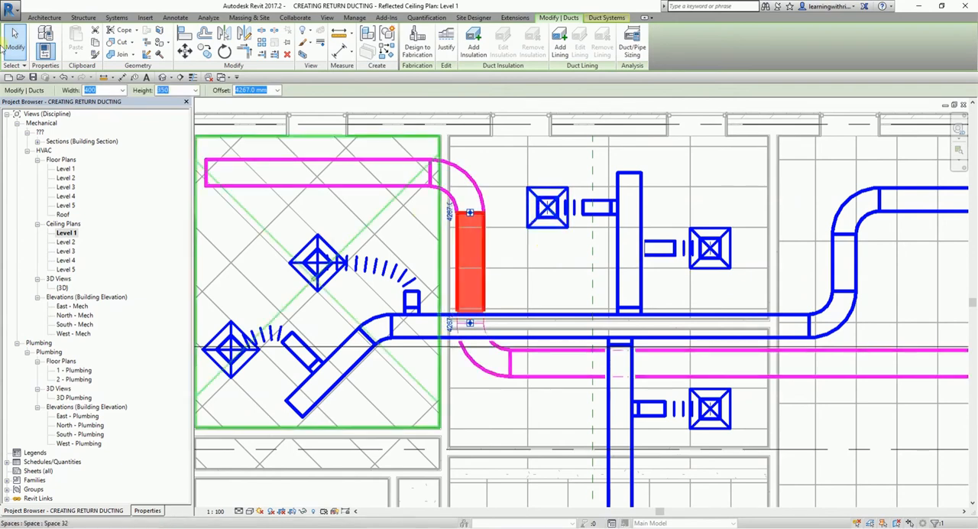
left_click(13, 38)
scroll(367, 305, "down", 4)
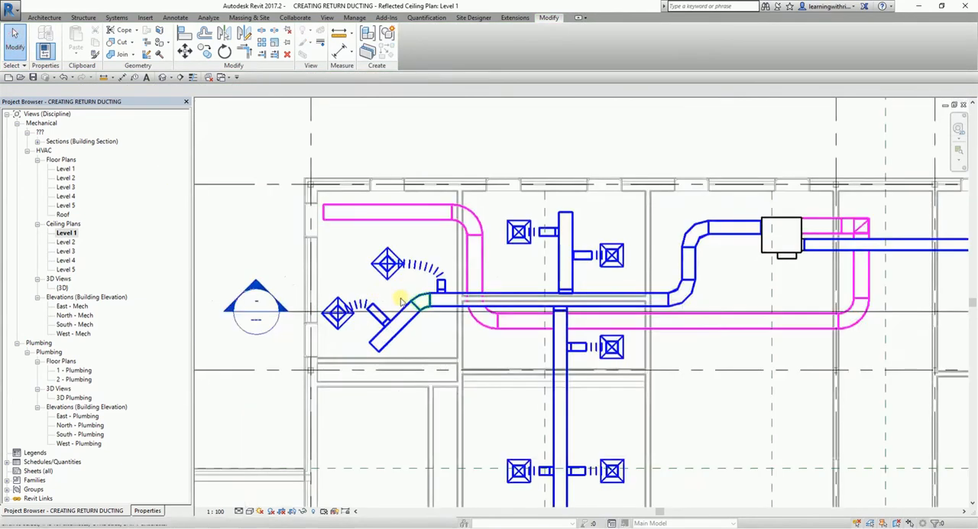
scroll(355, 252, "up", 2)
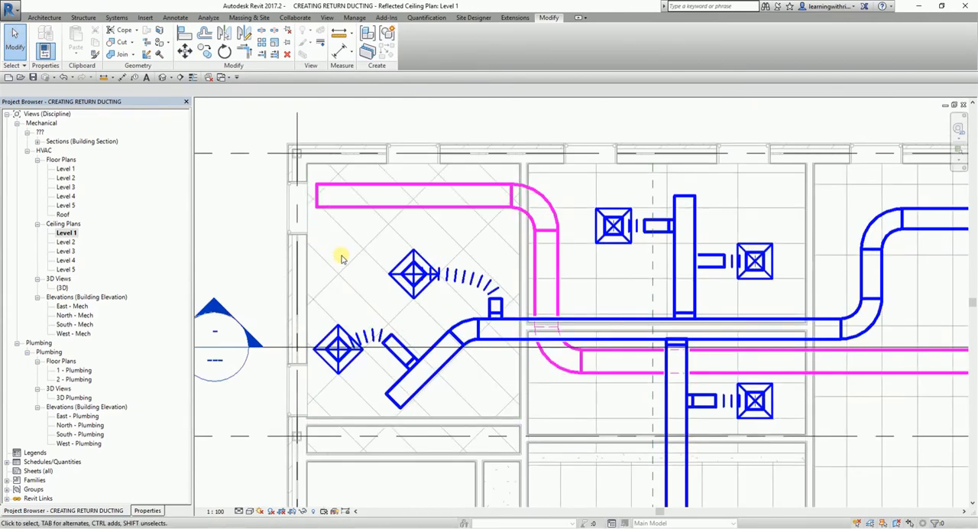
scroll(355, 233, "up", 1)
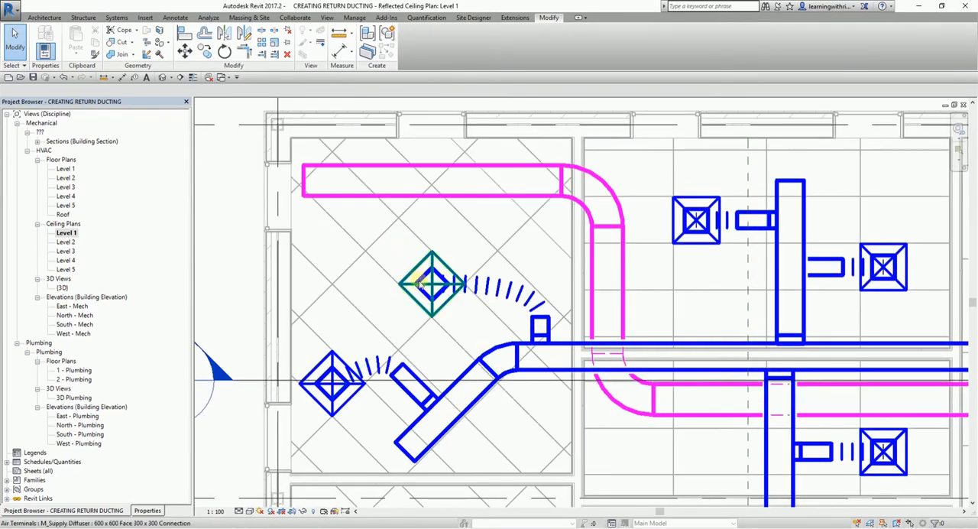
left_click(419, 283)
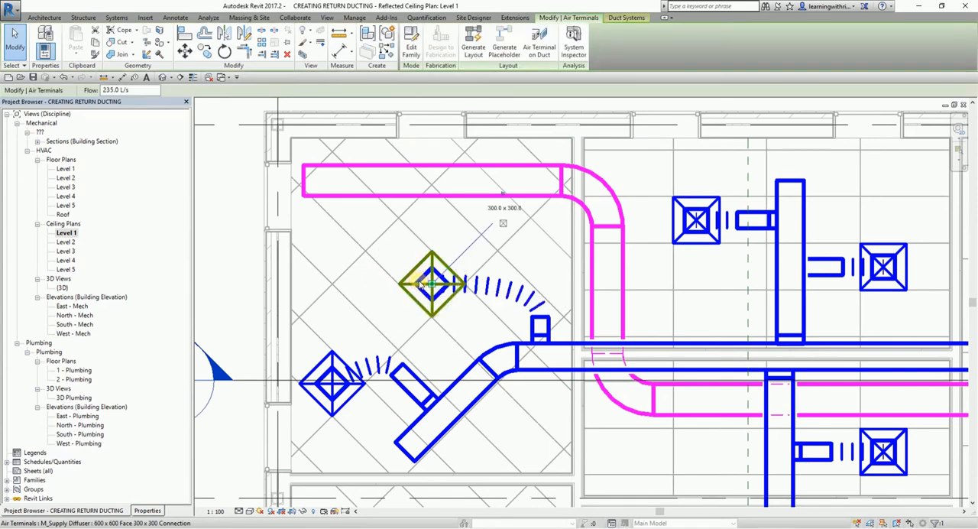
right_click(419, 282)
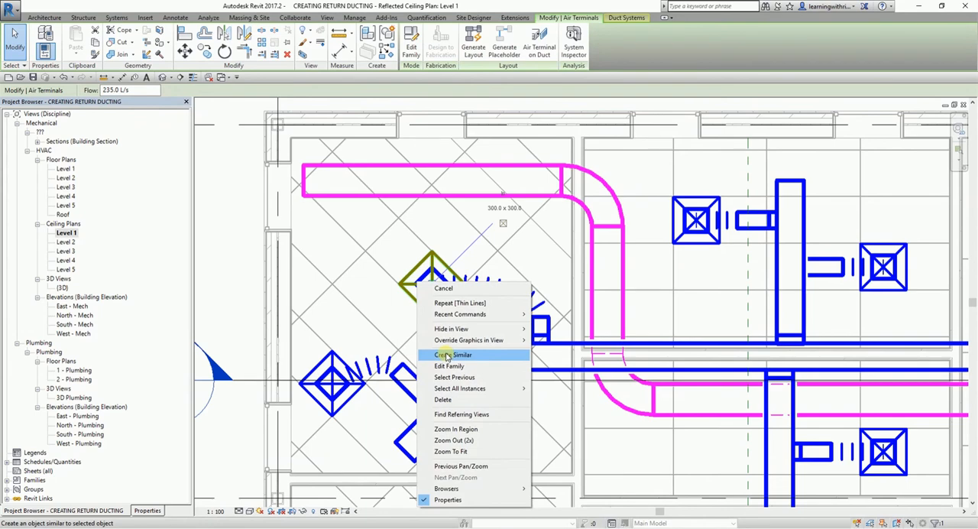
left_click(233, 194)
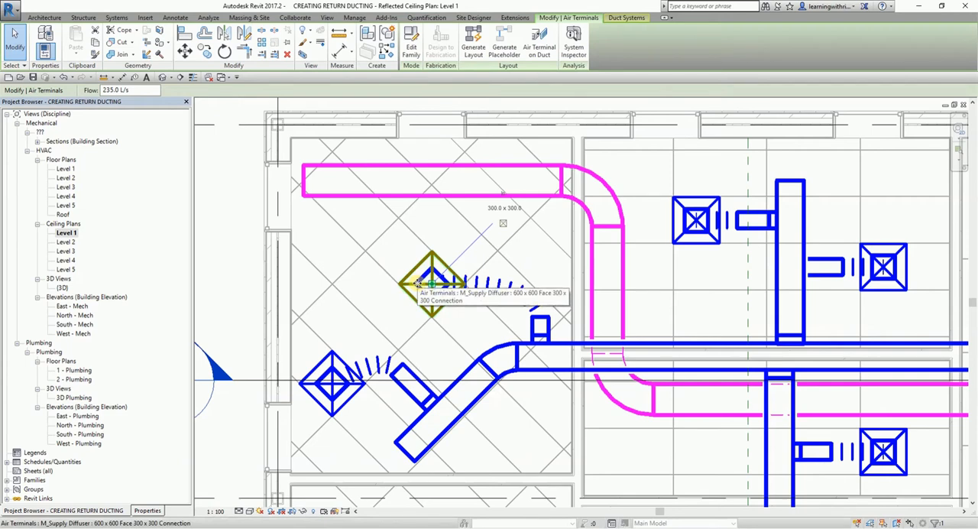
key("c")
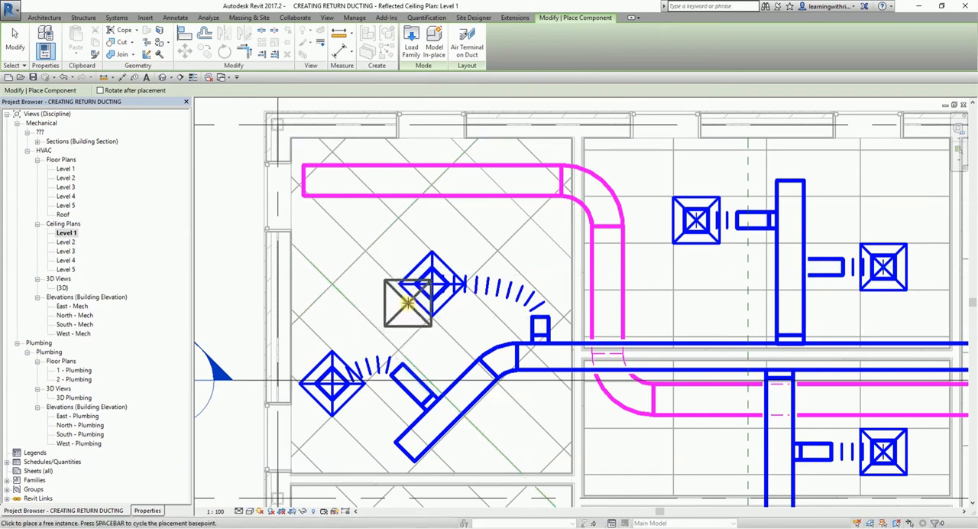
left_click(152, 511)
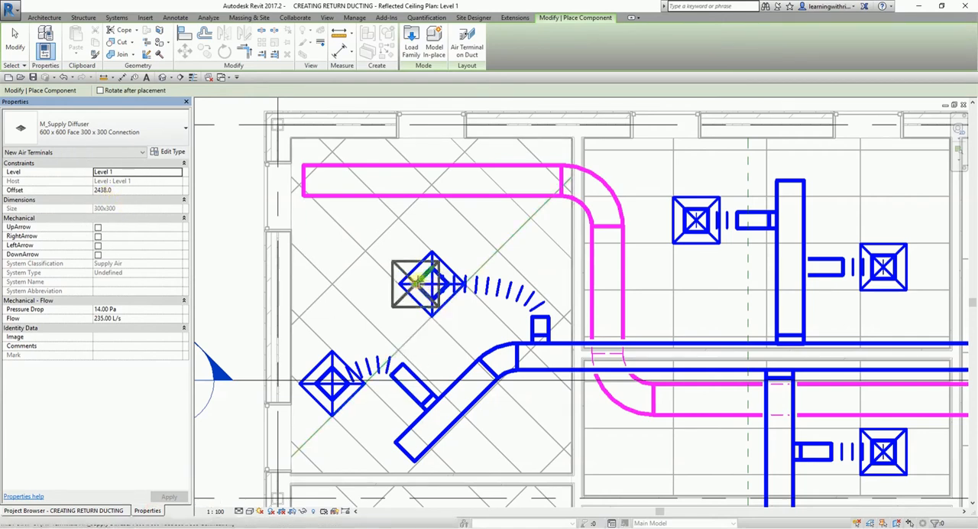
left_click(64, 133)
scroll(157, 299, "up", 2)
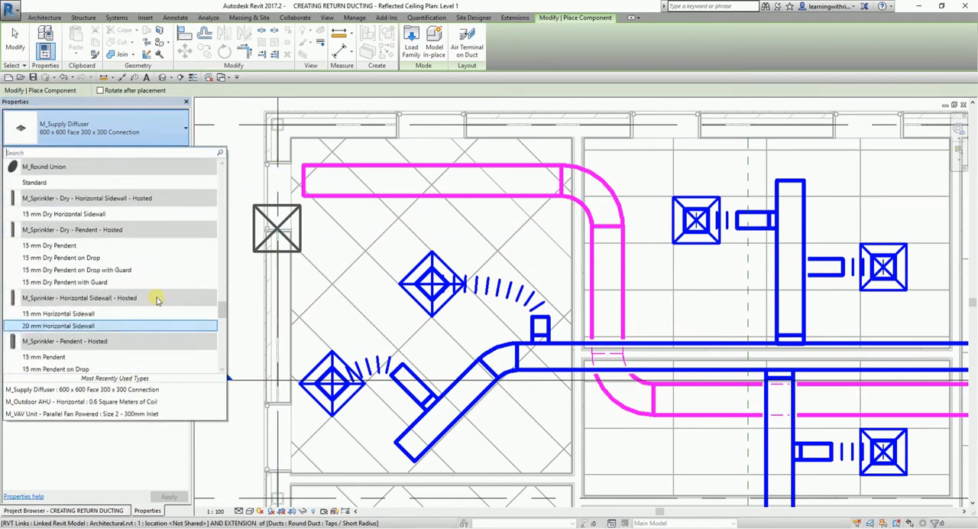
scroll(156, 300, "up", 6)
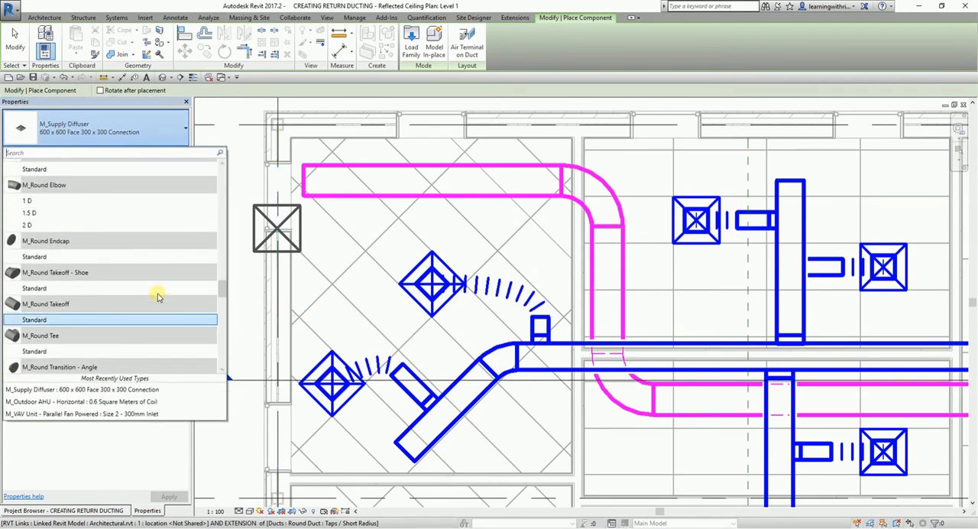
scroll(157, 296, "up", 3)
key("ctrl")
key("ctrl")
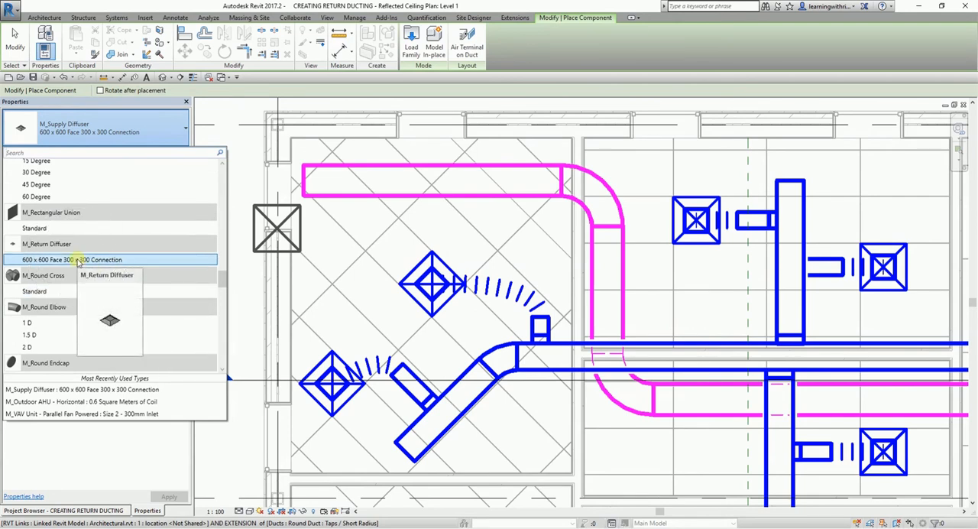
left_click(77, 260)
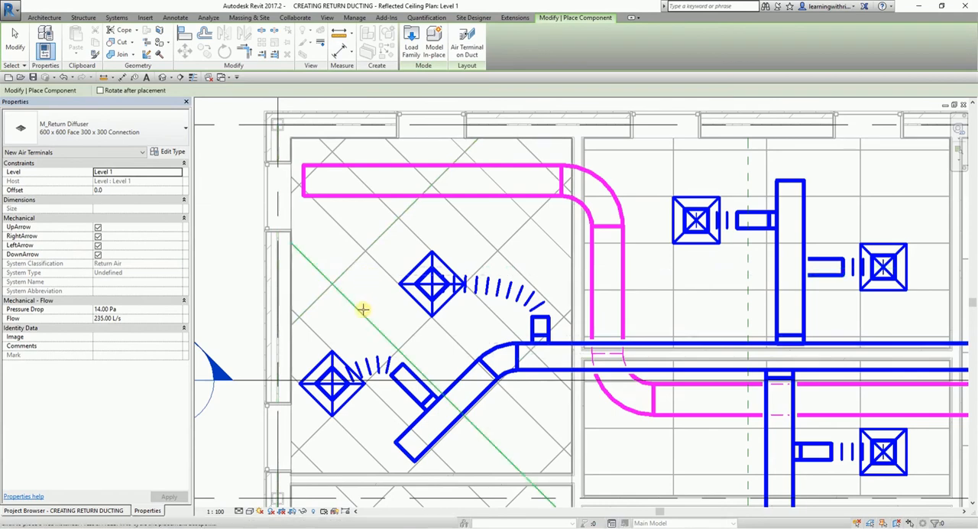
middle_click_drag(345, 299, 410, 308)
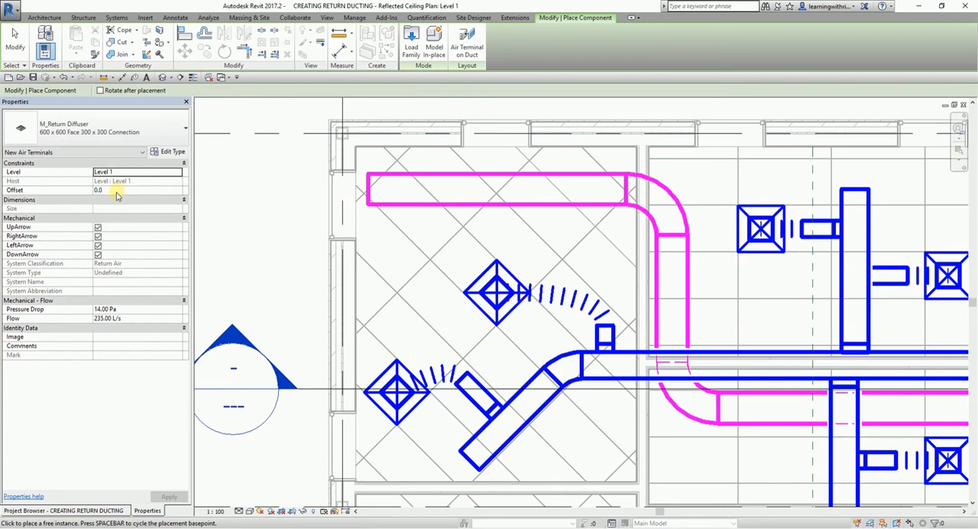
left_click(116, 194)
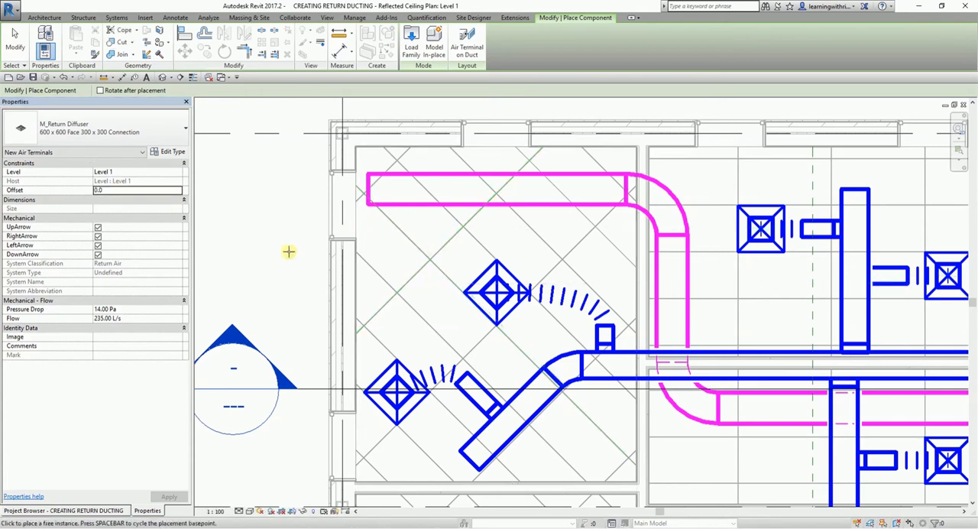
left_click(117, 191)
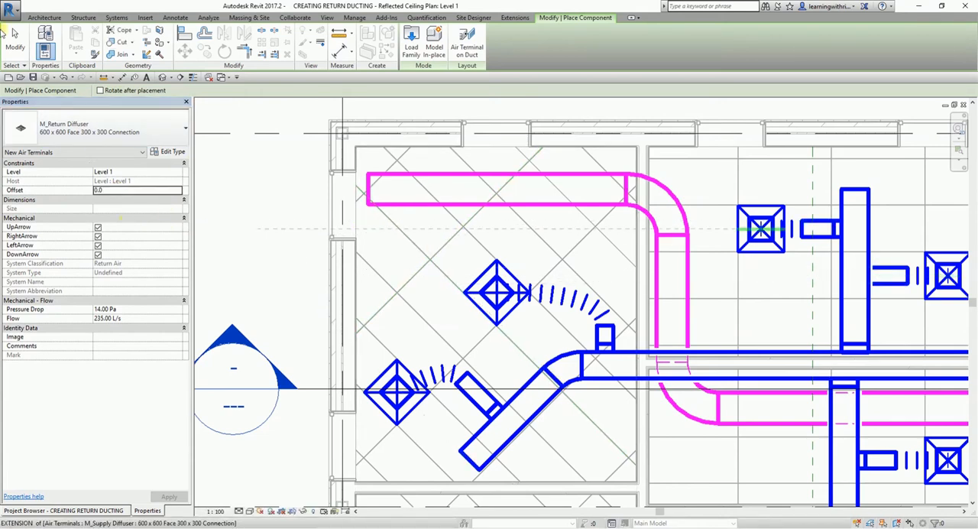
left_click(15, 42)
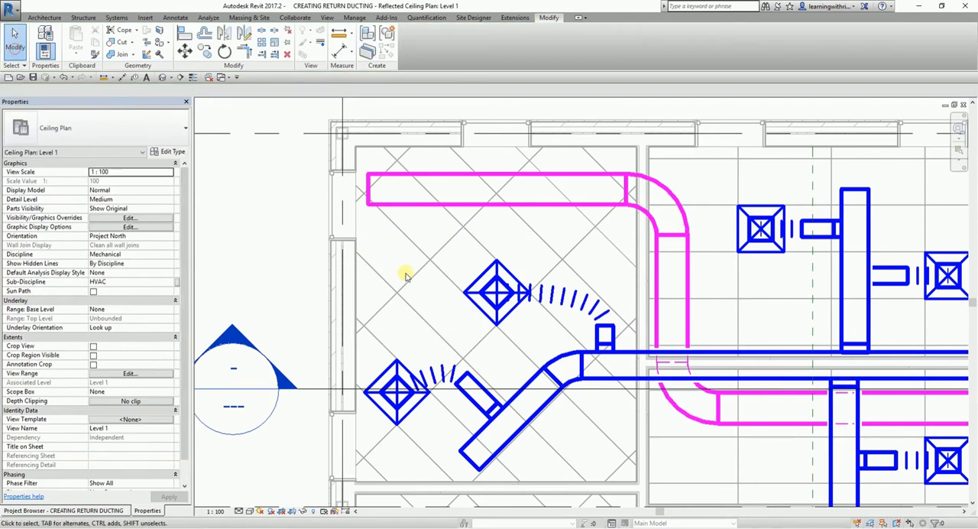
Check the ceiling height in the corner room with the Spot Elevation tool, without placing an annotation.
scroll(396, 250, "down", 2)
middle_click_drag(396, 250, 392, 249)
left_click(174, 17)
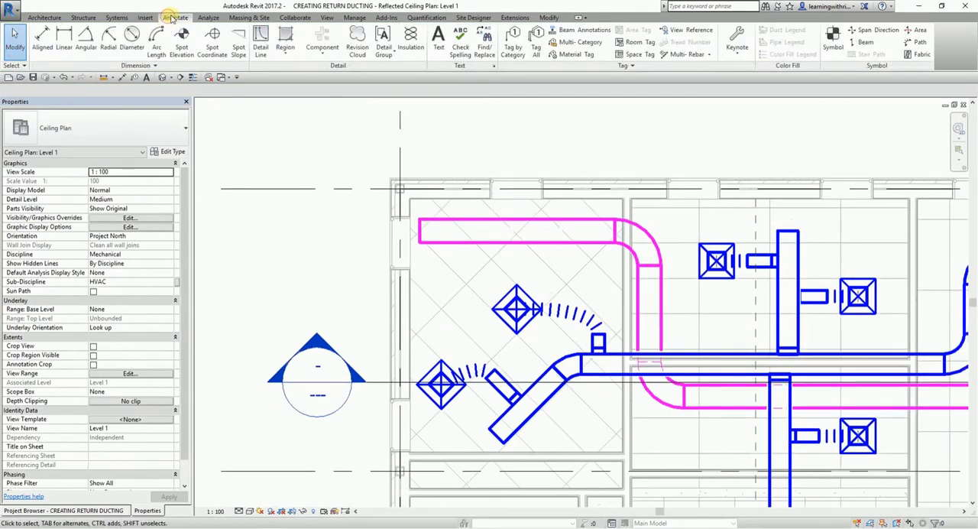
left_click(181, 40)
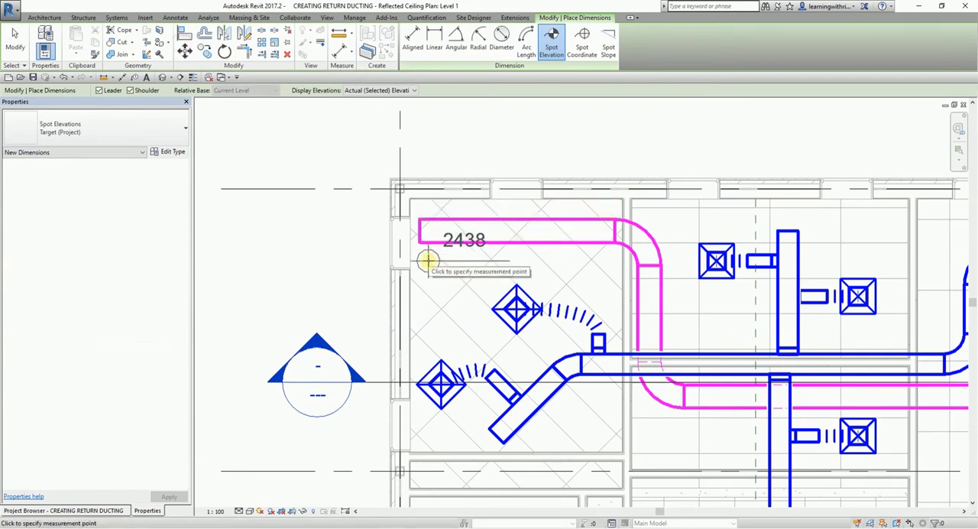
key("Escape")
key("Escape")
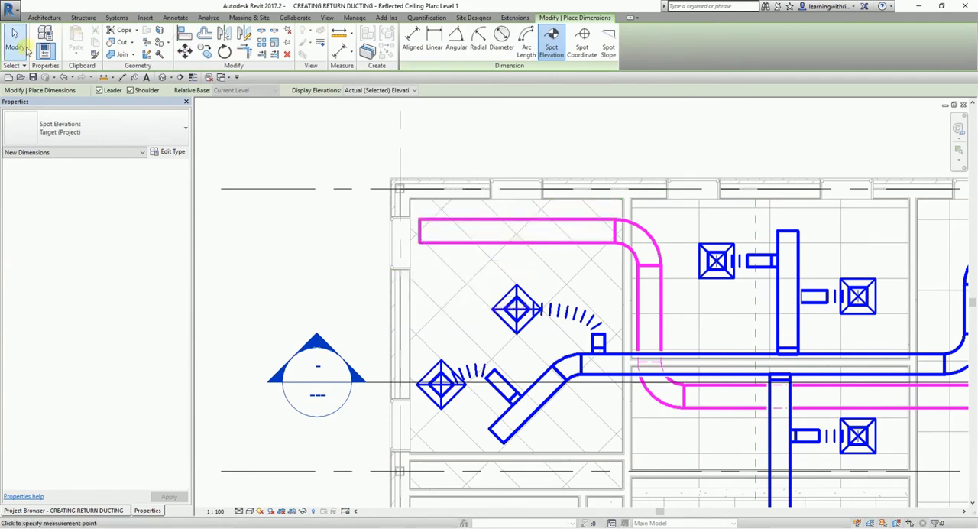
Create a similar air terminal from the corner room's upper supply diffuser and switch its type to M_Return Diffuser 600 x 600 Face 300 x 300 Connection.
scroll(497, 305, "up", 2)
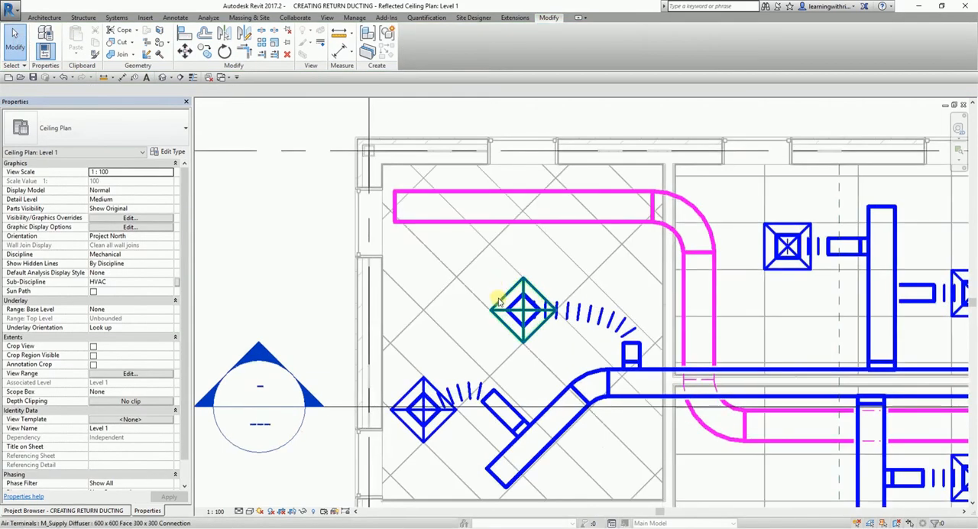
left_click(498, 302)
right_click(498, 300)
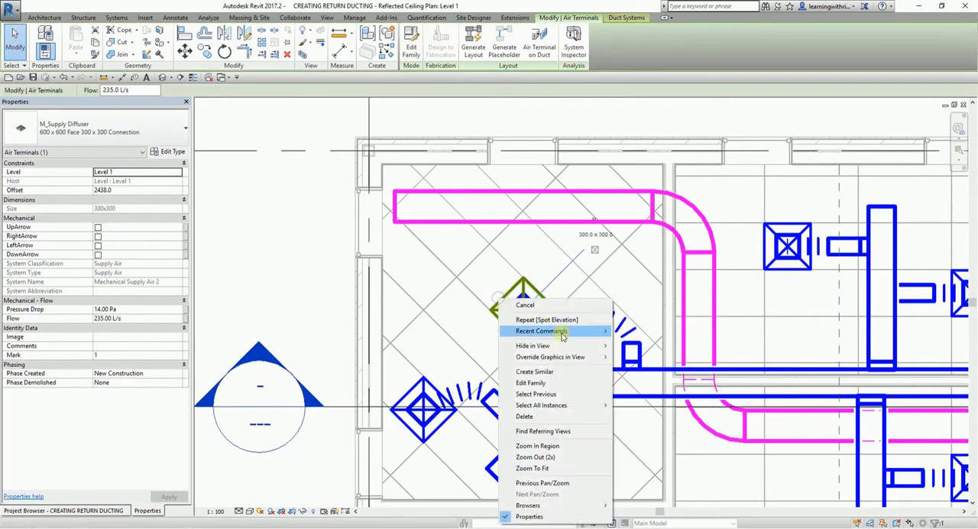
left_click(553, 373)
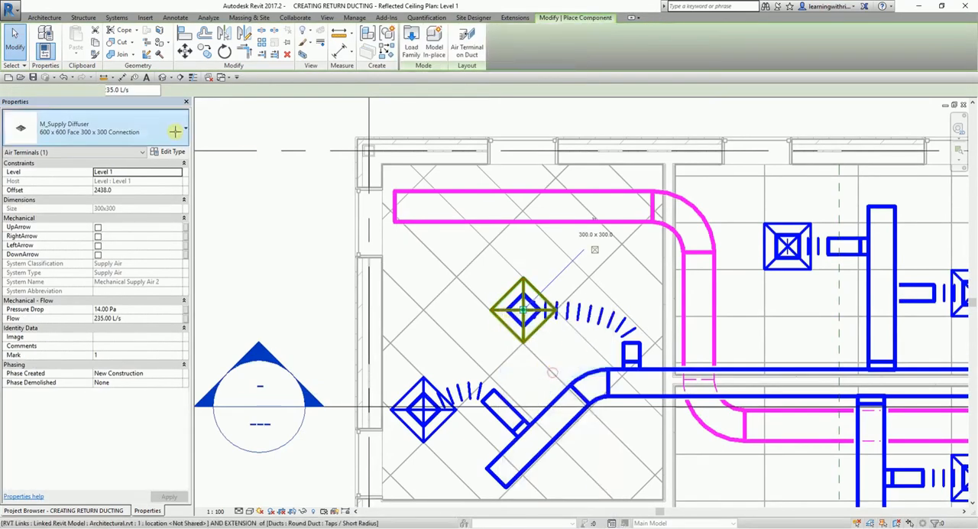
left_click(122, 129)
scroll(151, 221, "up", 10)
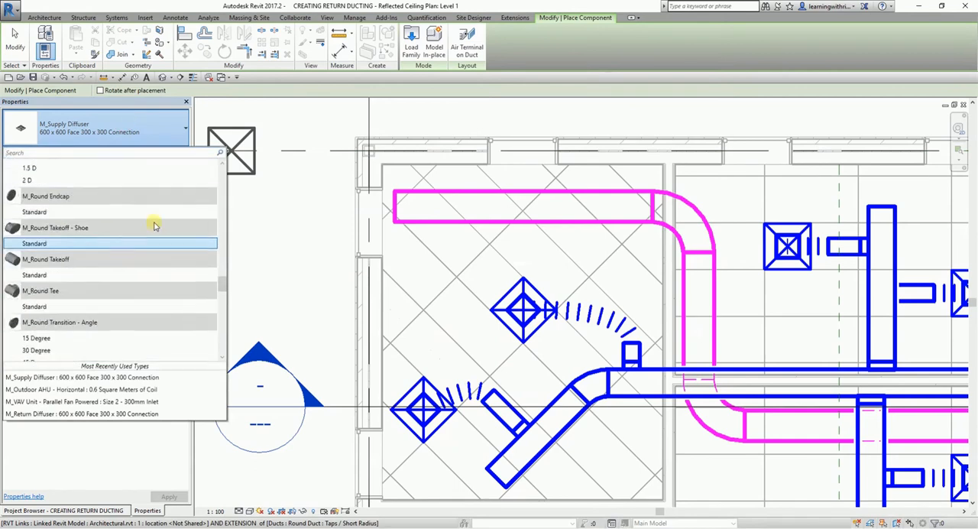
scroll(156, 222, "up", 5)
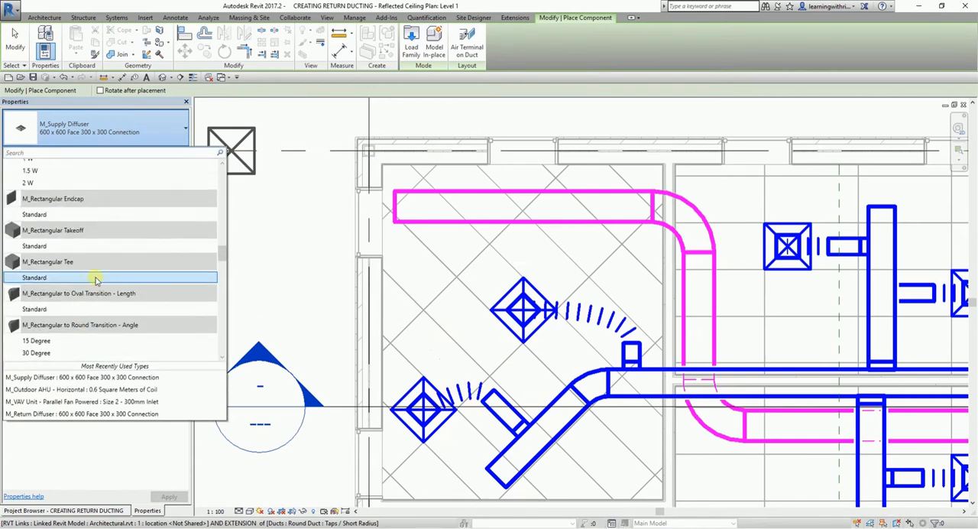
scroll(80, 240, "up", 3)
scroll(94, 286, "up", 3)
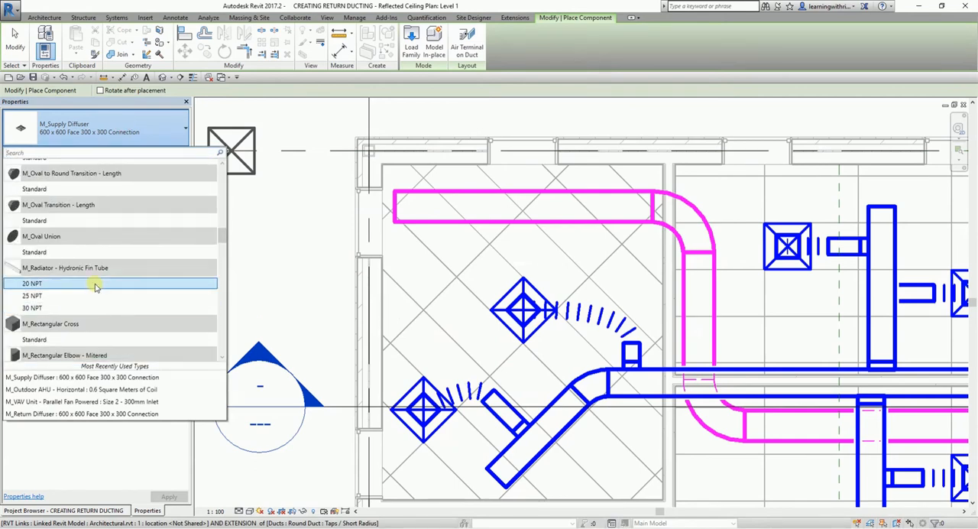
scroll(90, 263, "up", 5)
scroll(91, 259, "up", 5)
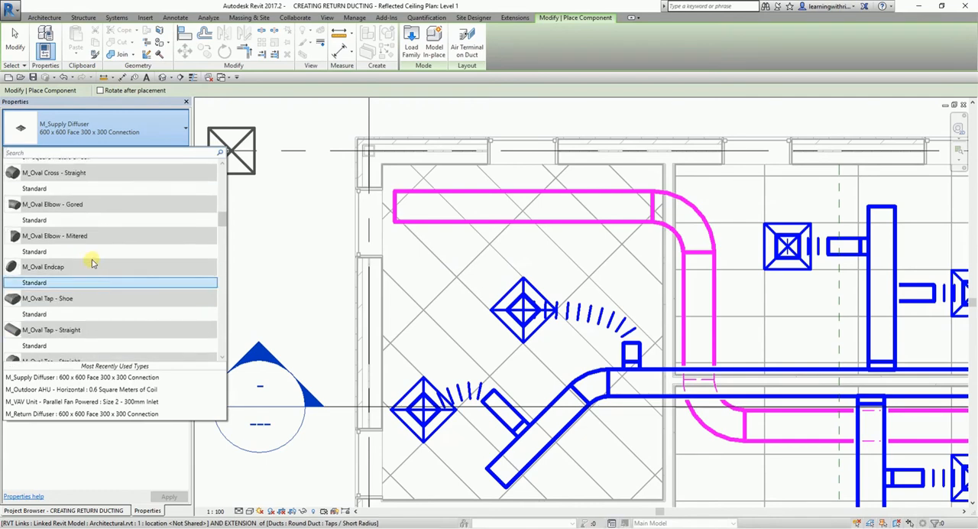
scroll(84, 222, "down", 4)
left_click(74, 152)
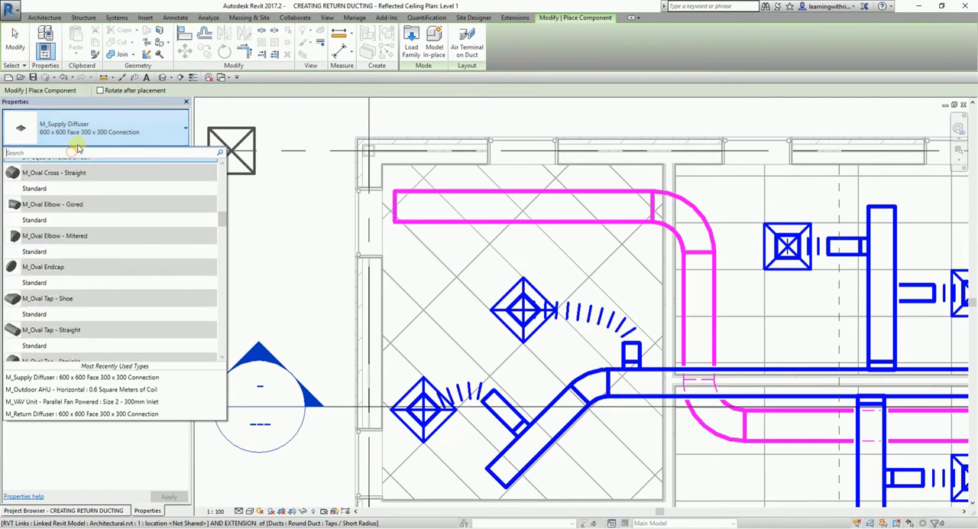
type("RETURN")
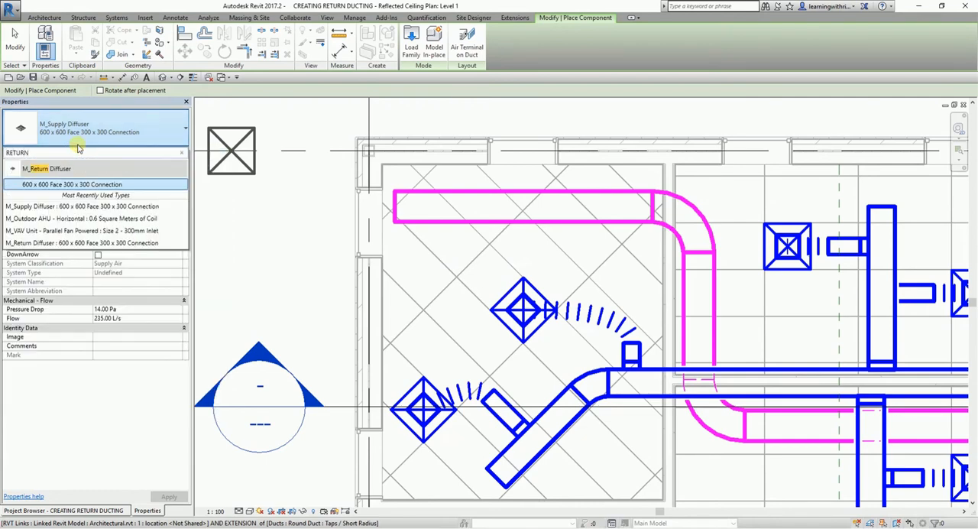
left_click(69, 184)
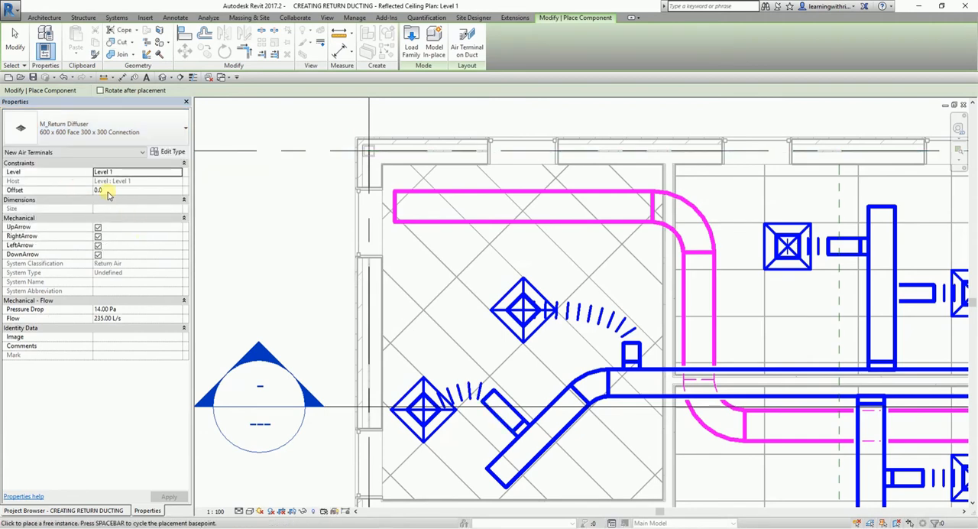
Set the new return diffuser's offset from Level 1 to 2438 mm.
left_click(107, 191)
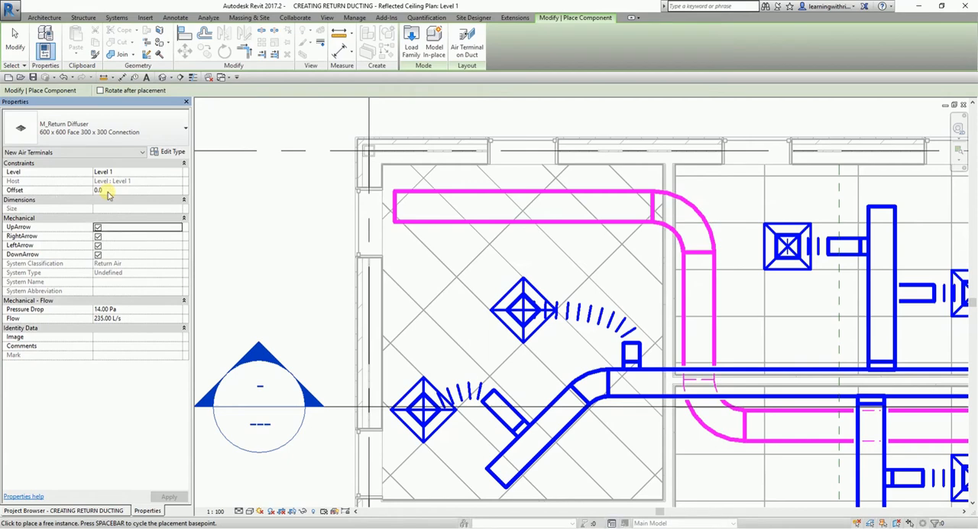
key("Page_Down")
key("Up")
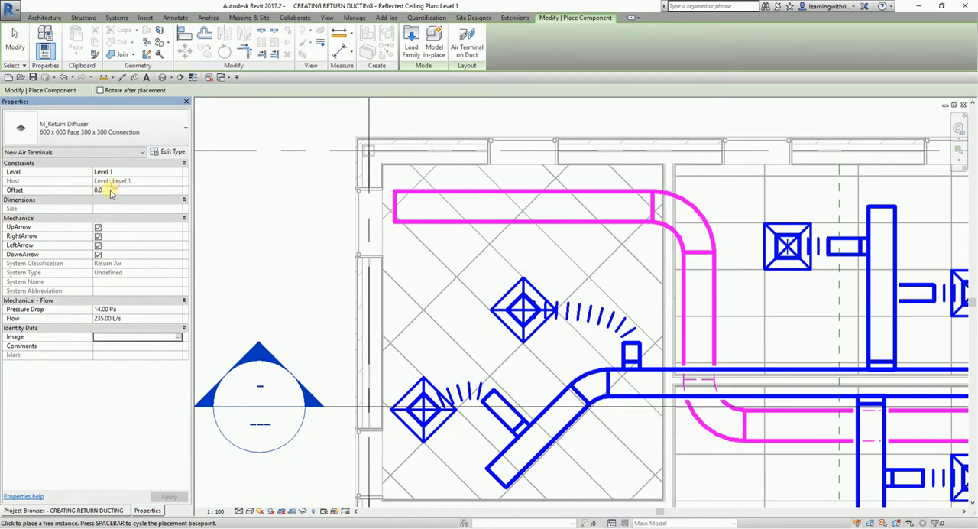
key("Page_Down")
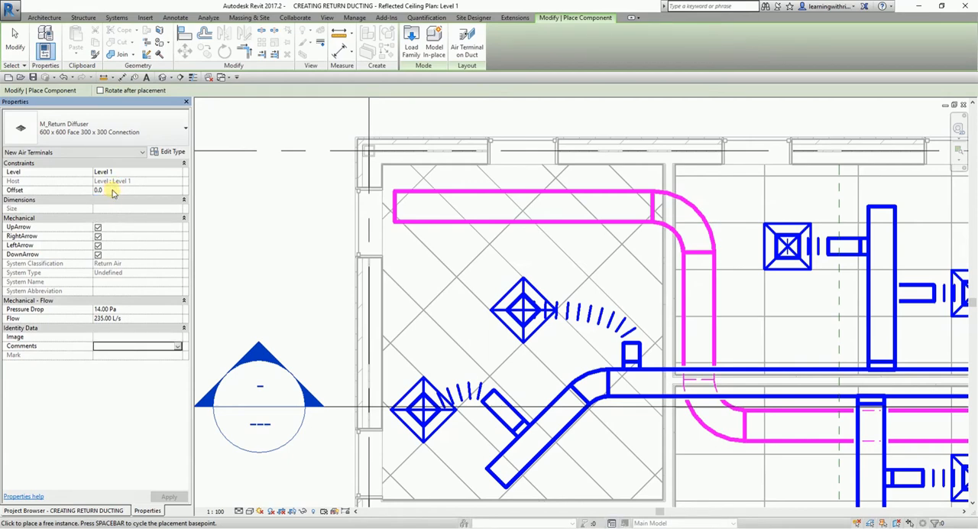
key("Up")
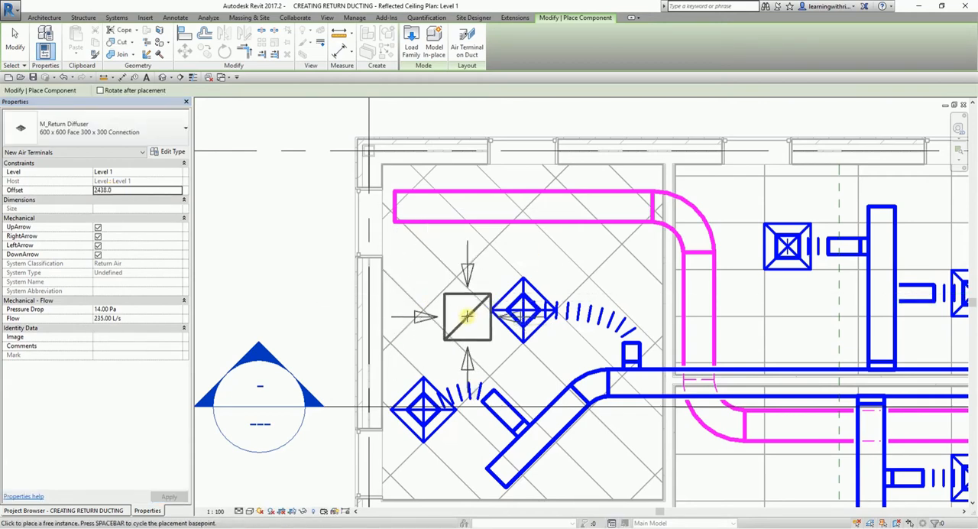
Place one return diffuser, rotated to match the diagonal ceiling grid, just west of the corner room's upper supply diffuser.
middle_click_drag(473, 323, 546, 280)
scroll(513, 265, "up", 2)
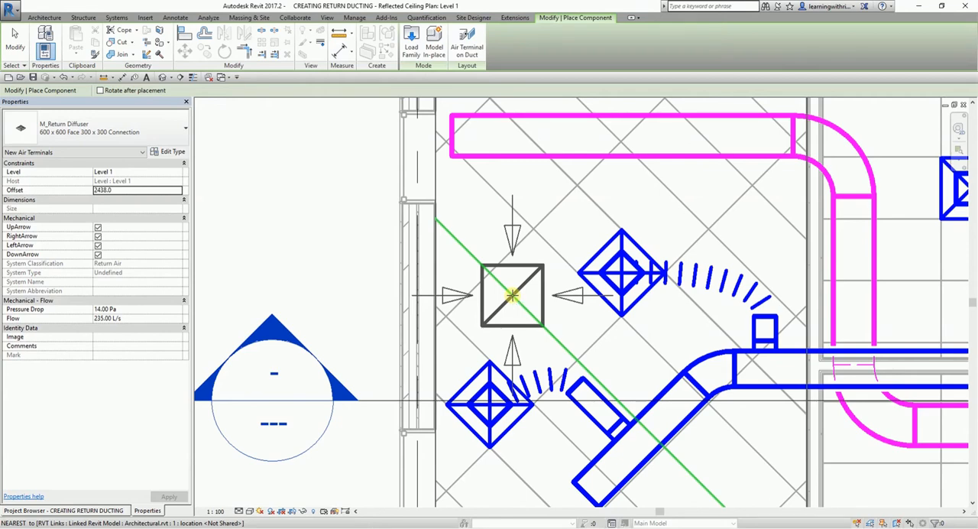
key("space")
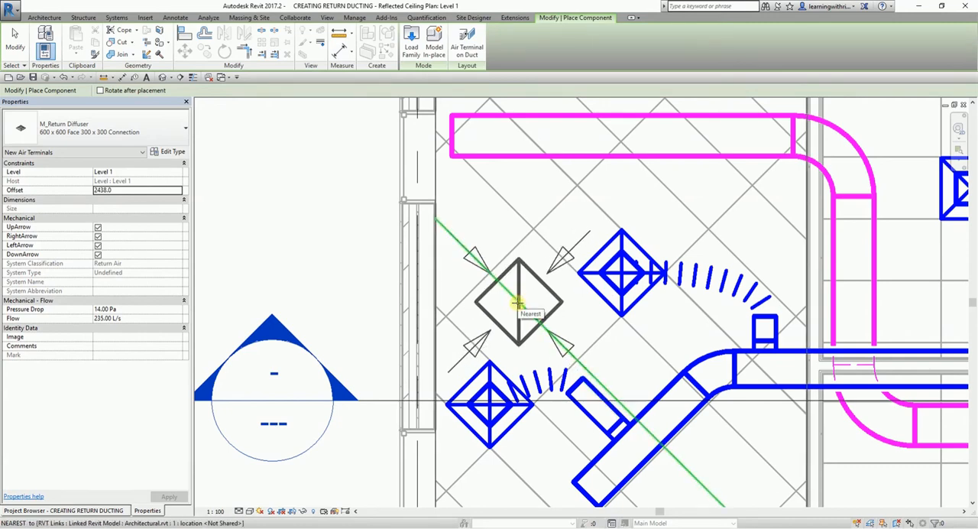
left_click(518, 304)
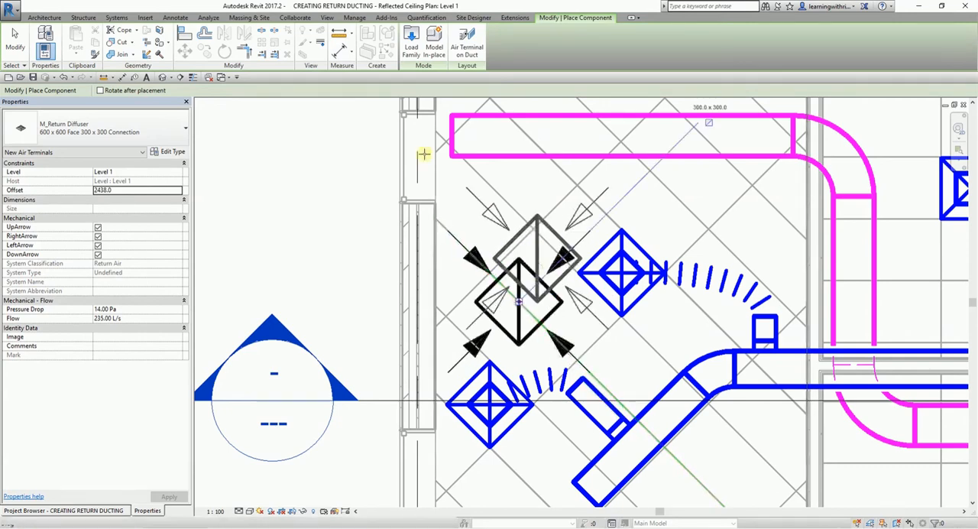
left_click(15, 39)
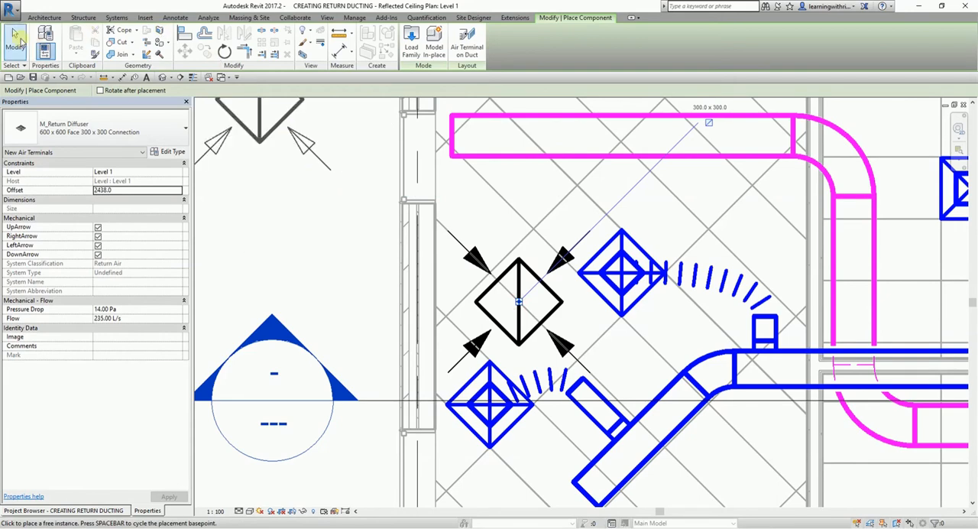
scroll(489, 214, "up", 2)
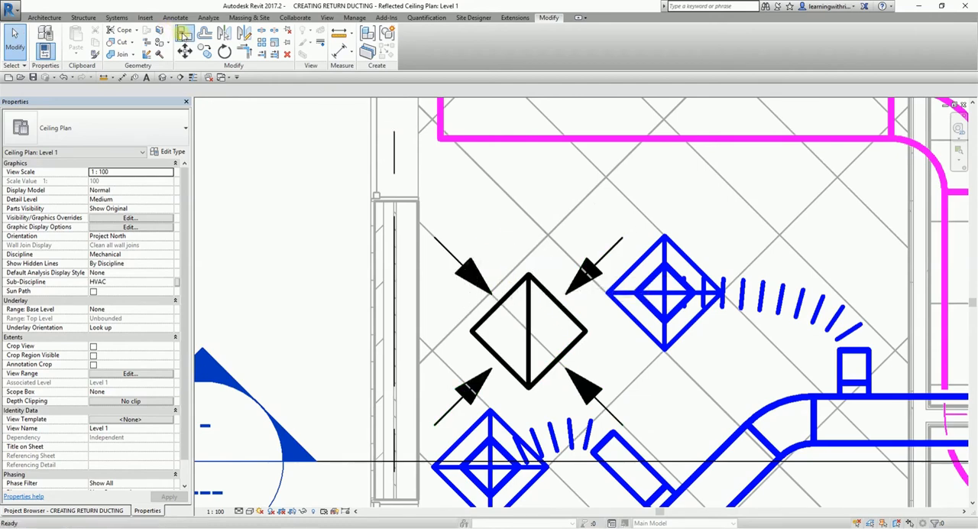
Align two adjacent edges of the return diffuser to the diagonal ceiling grid lines so it fills the tile beside the upper supply diffuser.
left_click(184, 33)
left_click(504, 276)
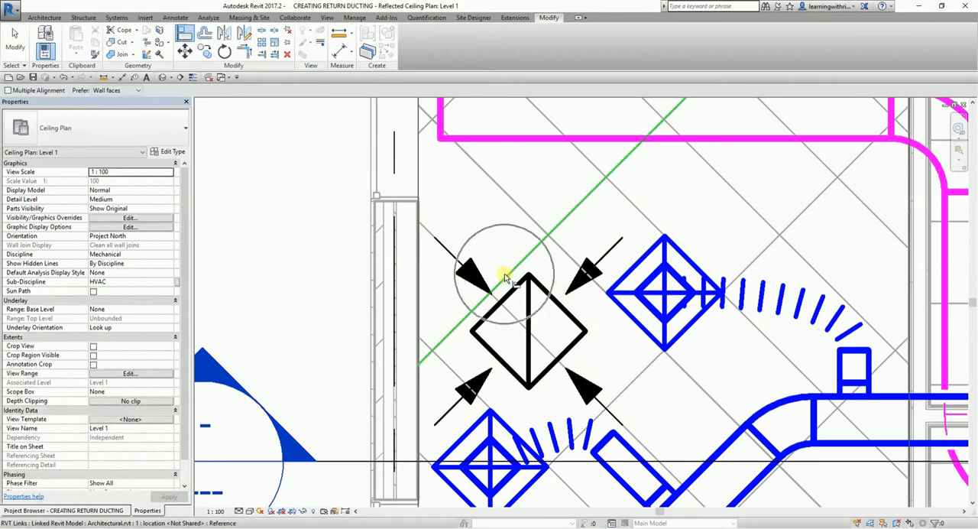
left_click(511, 293)
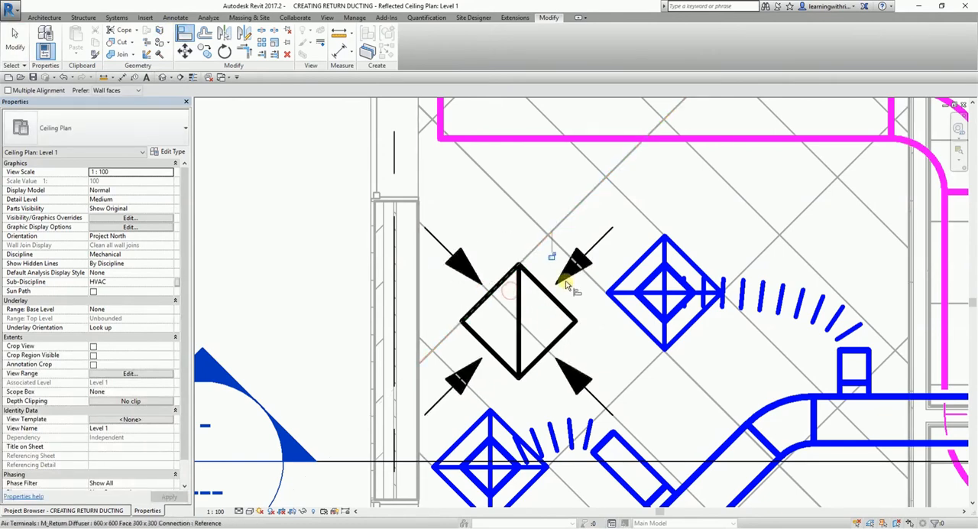
left_click(514, 202)
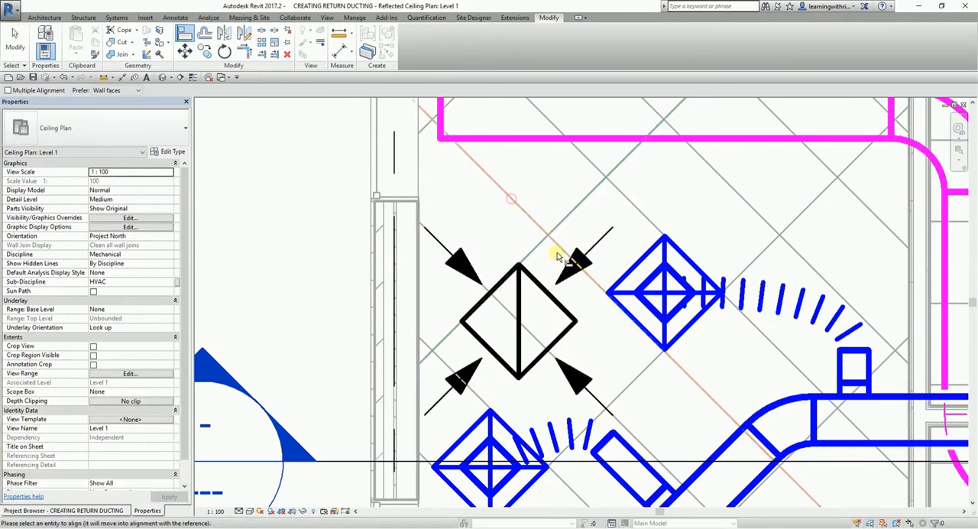
left_click(540, 290)
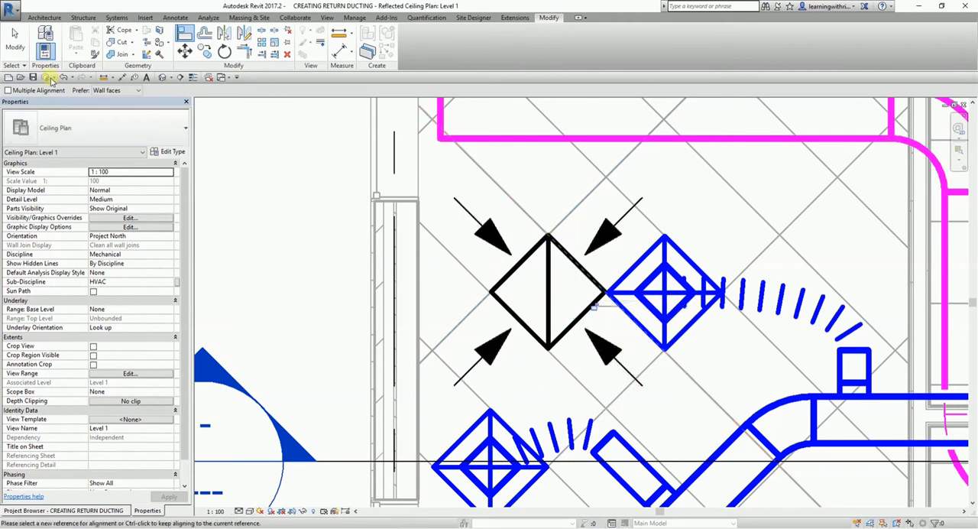
key("Escape")
key("Escape")
Turn off the UpArrow, RightArrow, LeftArrow and DownArrow options of the corner room's return diffuser.
scroll(555, 308, "down", 2)
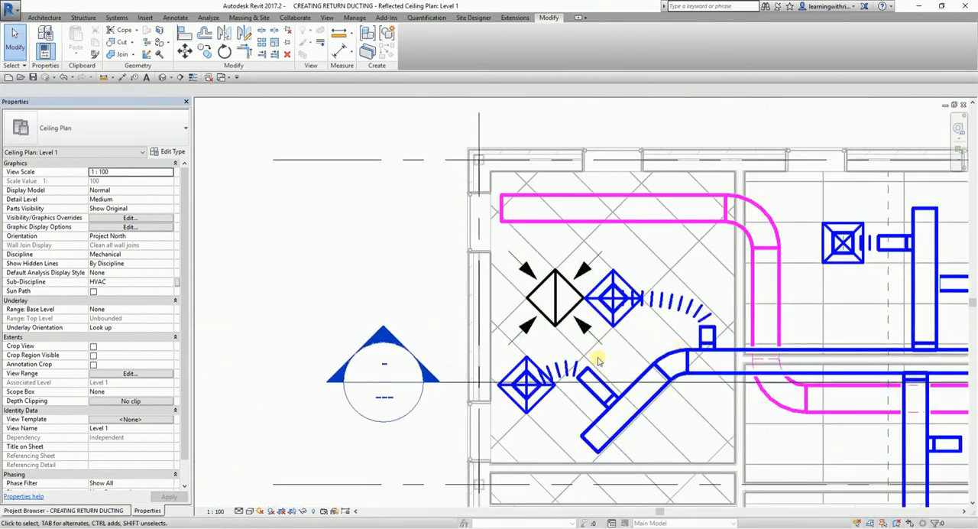
scroll(596, 356, "up", 1)
middle_click_drag(545, 308, 605, 307)
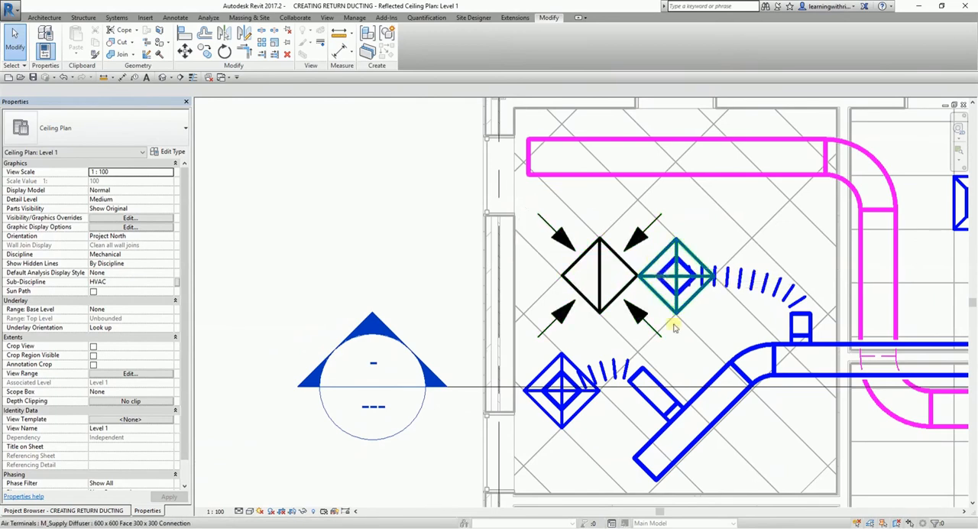
left_click(600, 266)
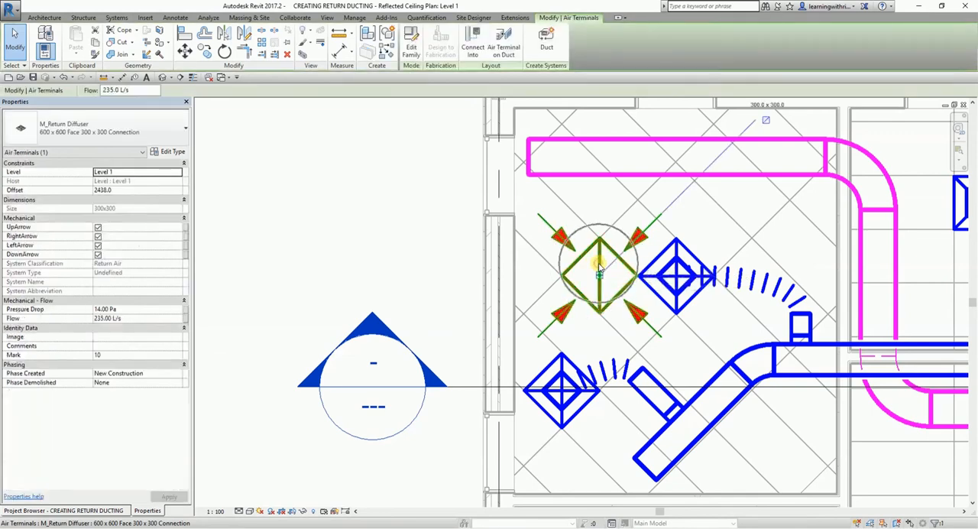
left_click(98, 227)
left_click(98, 236)
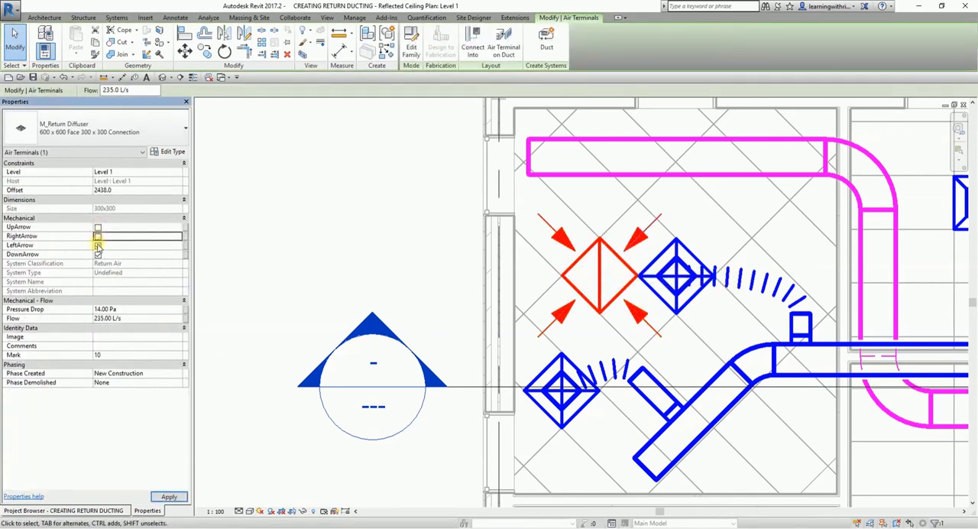
left_click(97, 245)
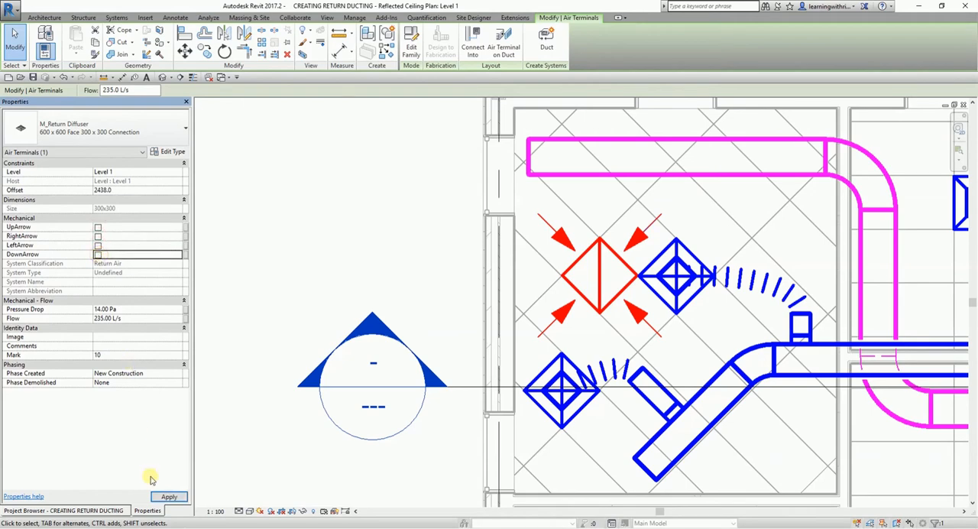
left_click(169, 497)
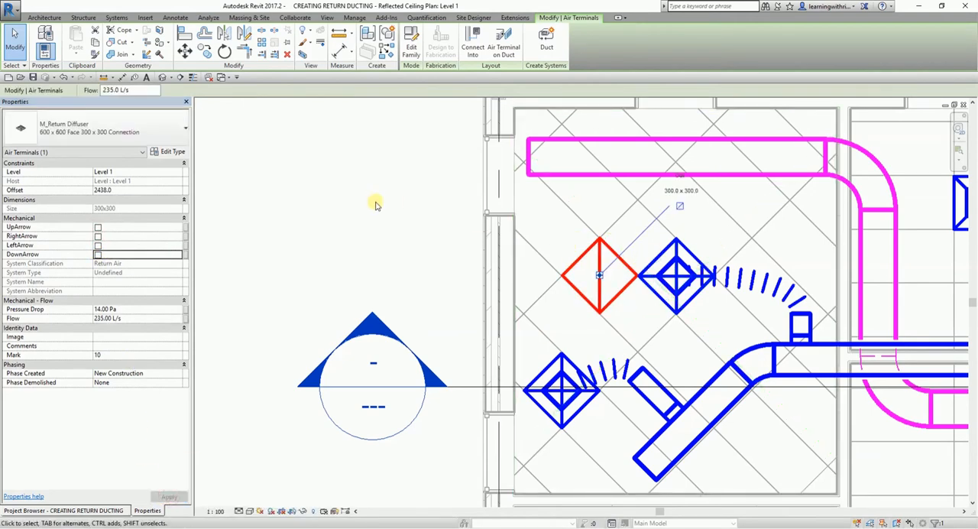
left_click(15, 42)
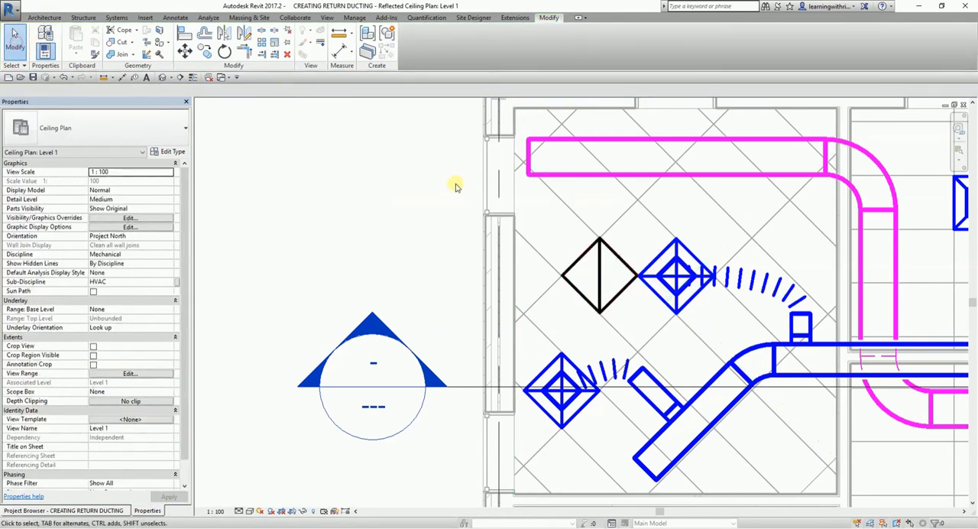
Connect the return diffuser into the horizontal return duct above it with Connect Into.
scroll(593, 203, "down", 2)
middle_click_drag(594, 203, 441, 206)
scroll(441, 206, "up", 2)
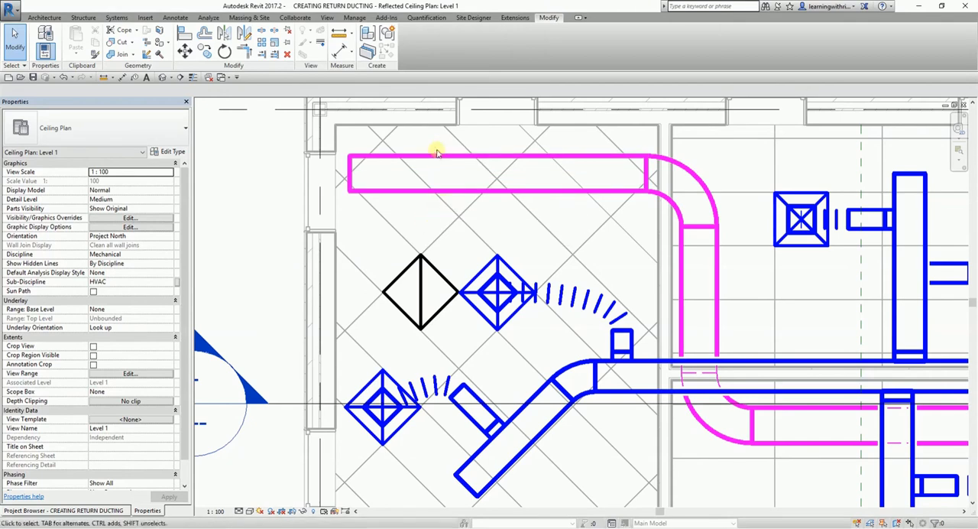
left_click(421, 302)
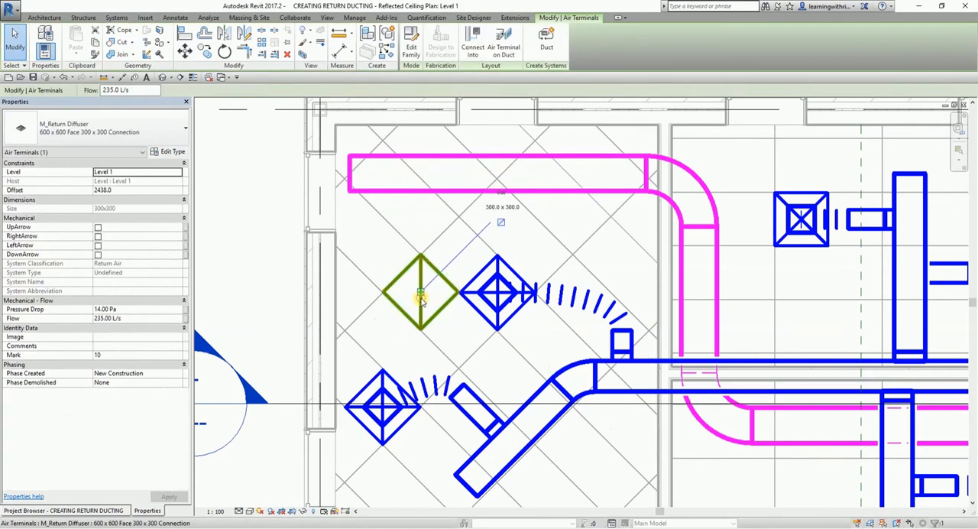
left_click(472, 52)
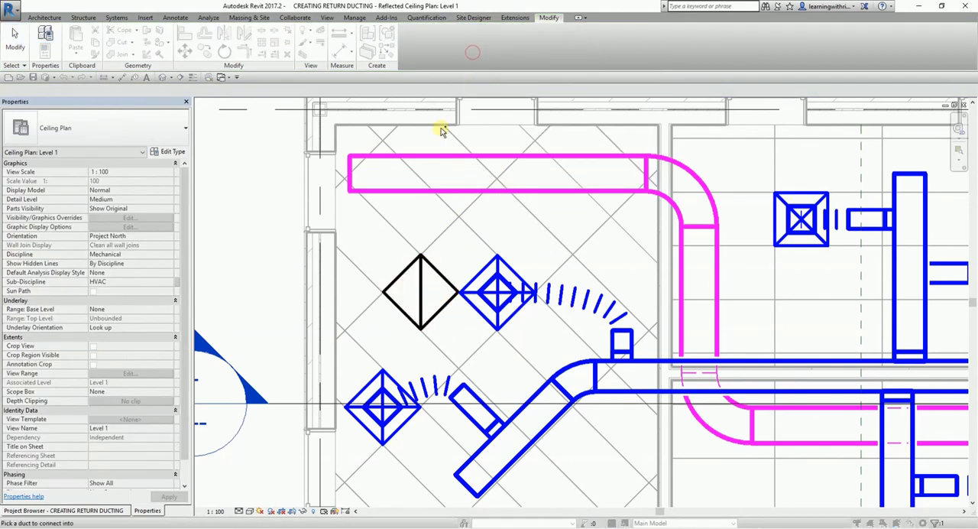
left_click(417, 189)
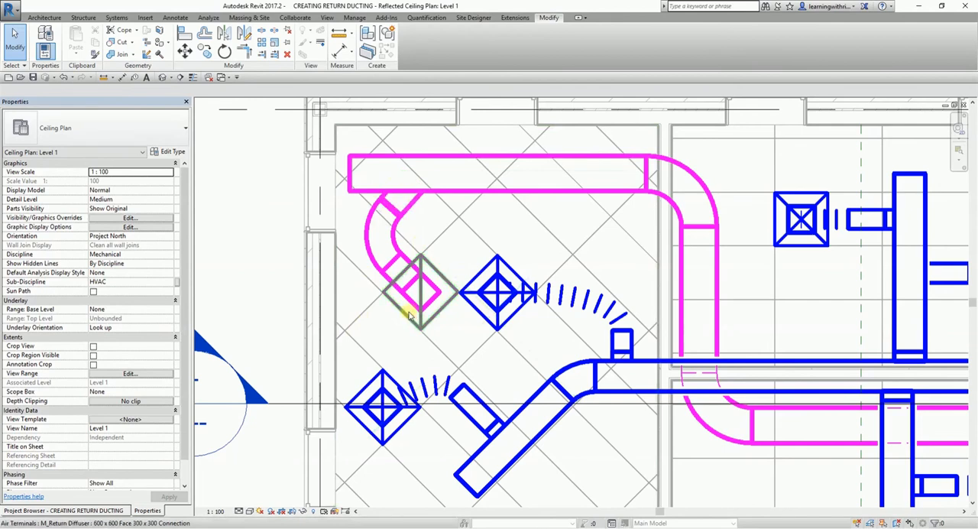
Check the rectangular takeoff and elbow joining the return diffuser's branch to the horizontal return duct.
scroll(384, 212, "up", 3)
left_click(420, 198)
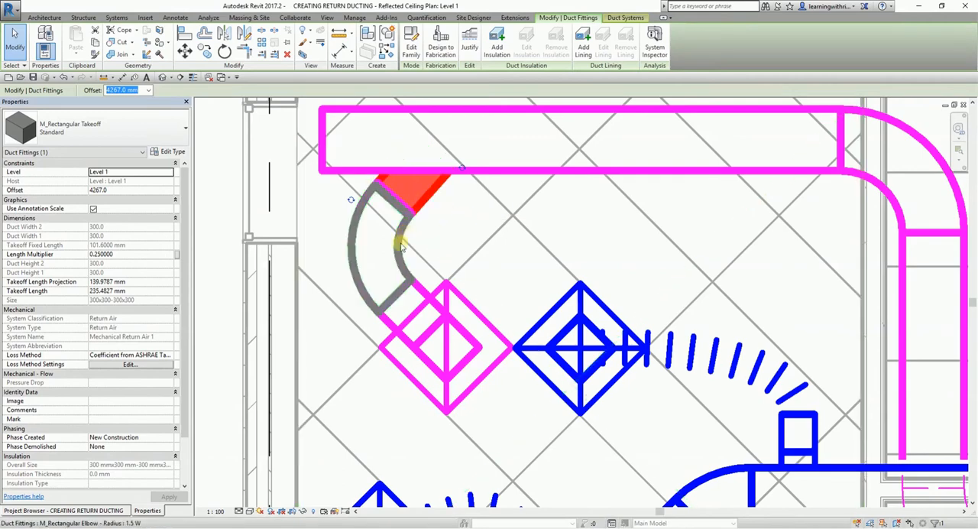
key("Escape")
scroll(497, 258, "down", 3)
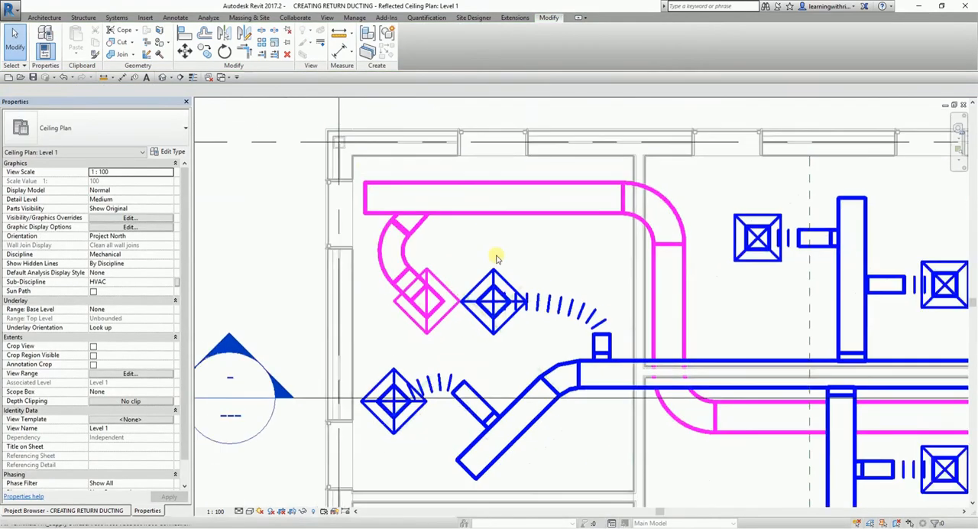
Open the 3D view and examine the vertical duct, elbows and takeoff connecting the return diffuser to the main return duct.
left_click(162, 78)
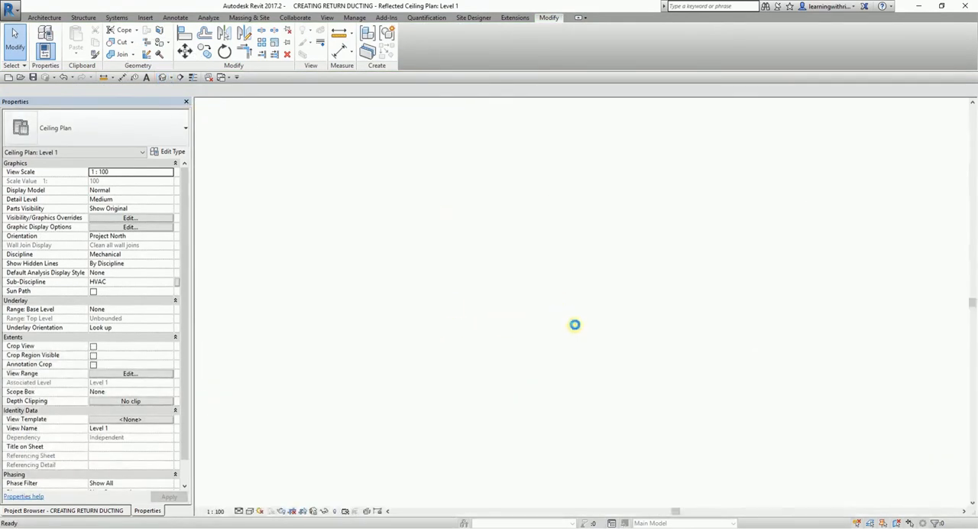
scroll(676, 347, "up", 3)
scroll(675, 348, "up", 5)
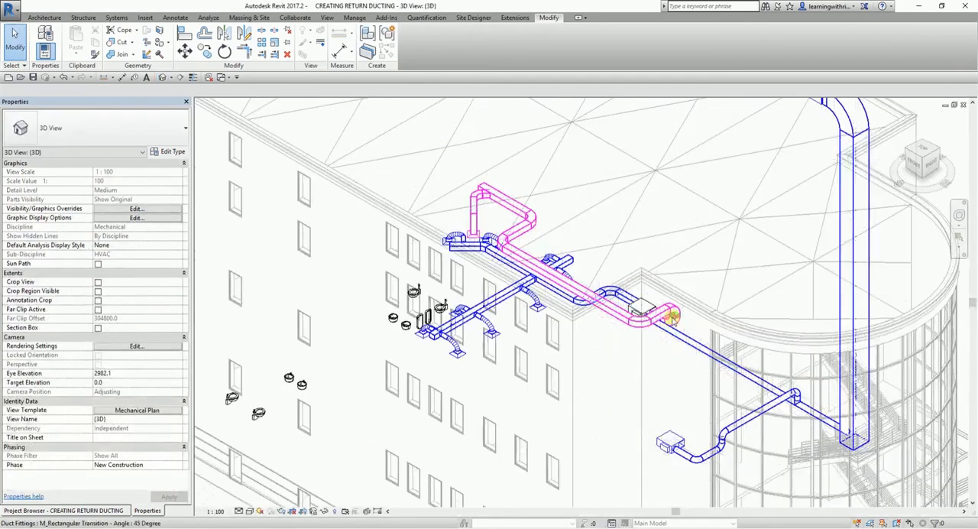
scroll(380, 323, "down", 2)
middle_click_drag(381, 323, 628, 406)
left_click(479, 264)
middle_click_drag(421, 319, 473, 334, "shift")
scroll(454, 223, "up", 4)
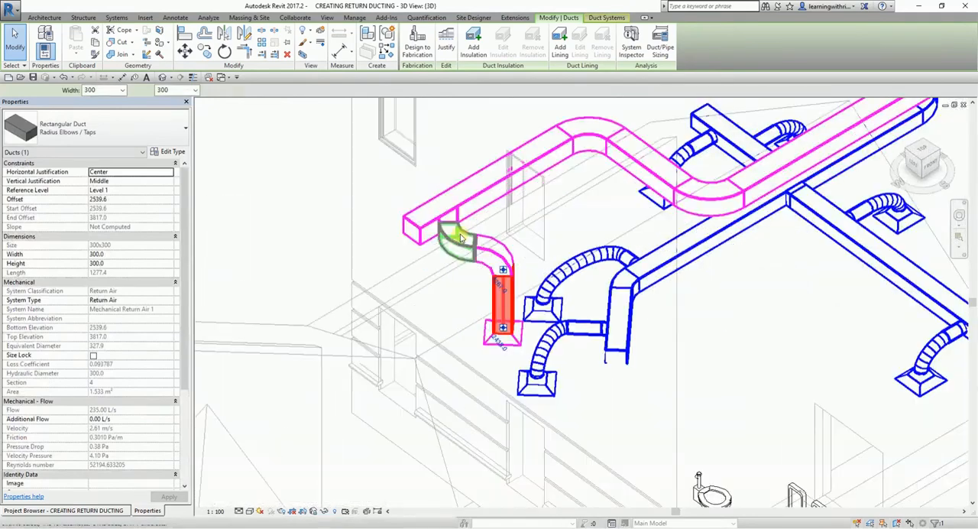
left_click(457, 217)
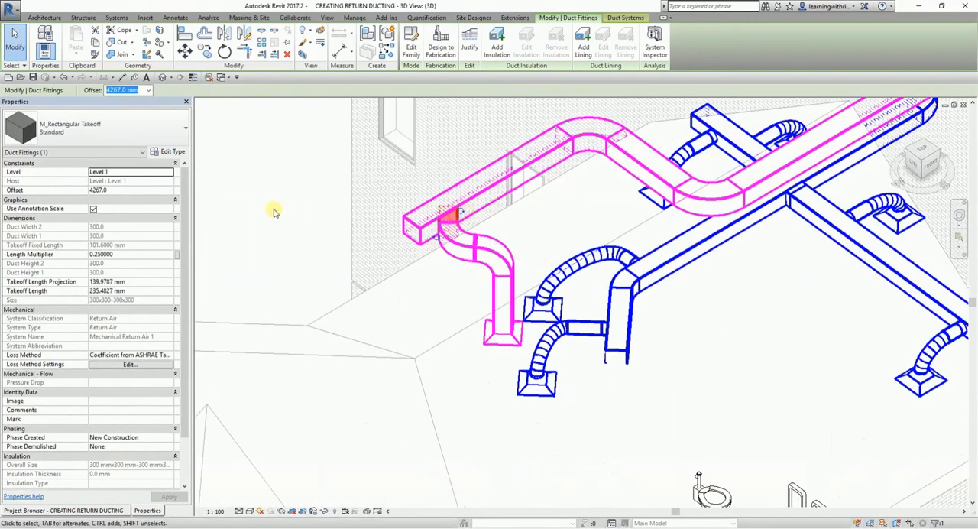
left_click(435, 306)
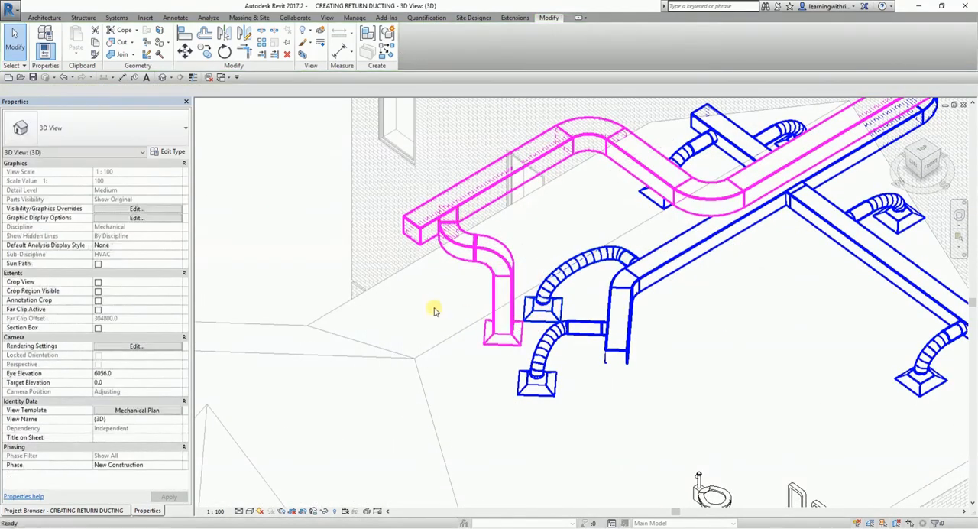
Return to the Level 1 ceiling plan and move Section 2 from near grid D to between grids A and B, just west of the VAV unit.
left_click(107, 510)
double_click(65, 233)
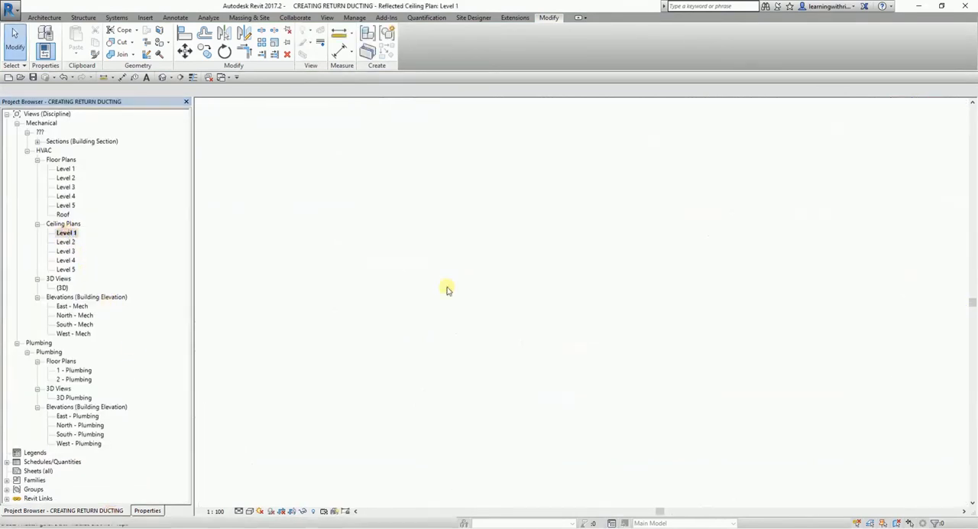
middle_click_drag(594, 264, 493, 253)
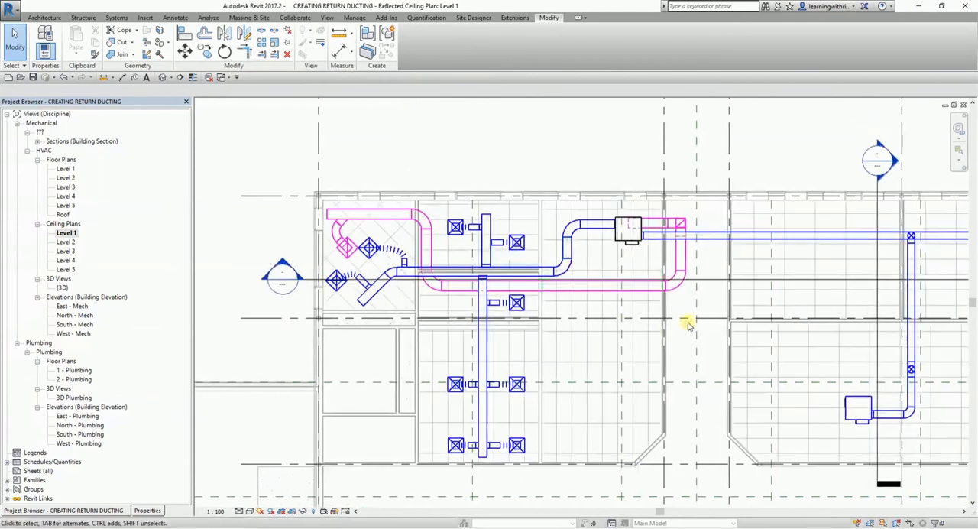
scroll(758, 263, "down", 1)
middle_click_drag(758, 263, 612, 271)
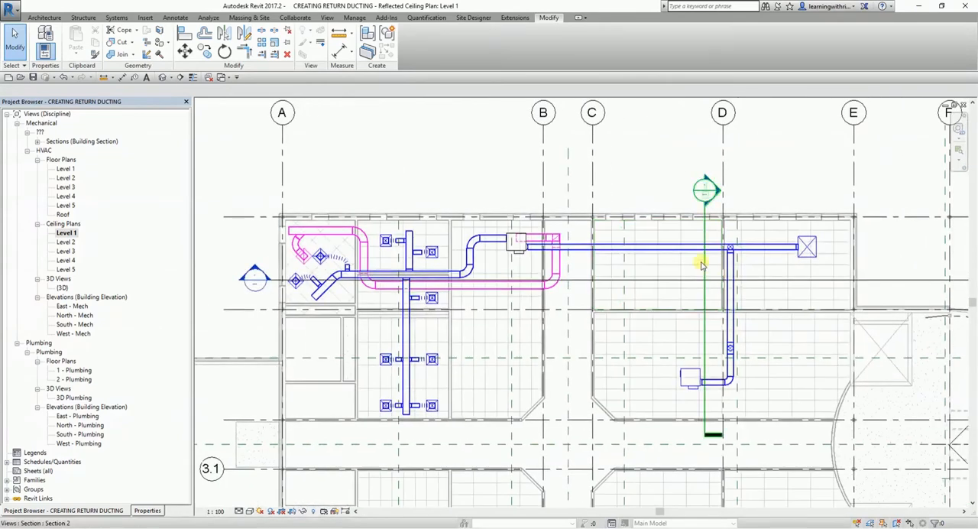
left_click(702, 264)
left_click_drag(703, 255, 457, 250)
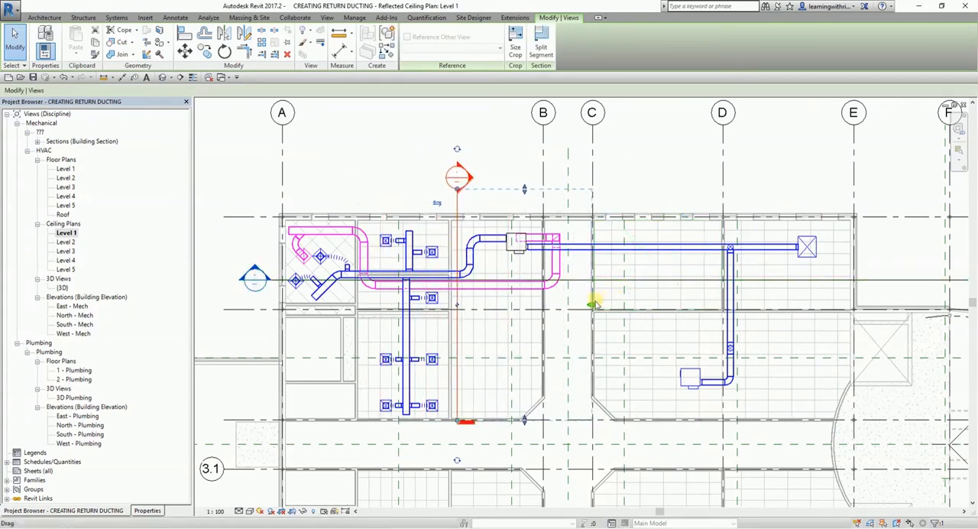
left_click(382, 140)
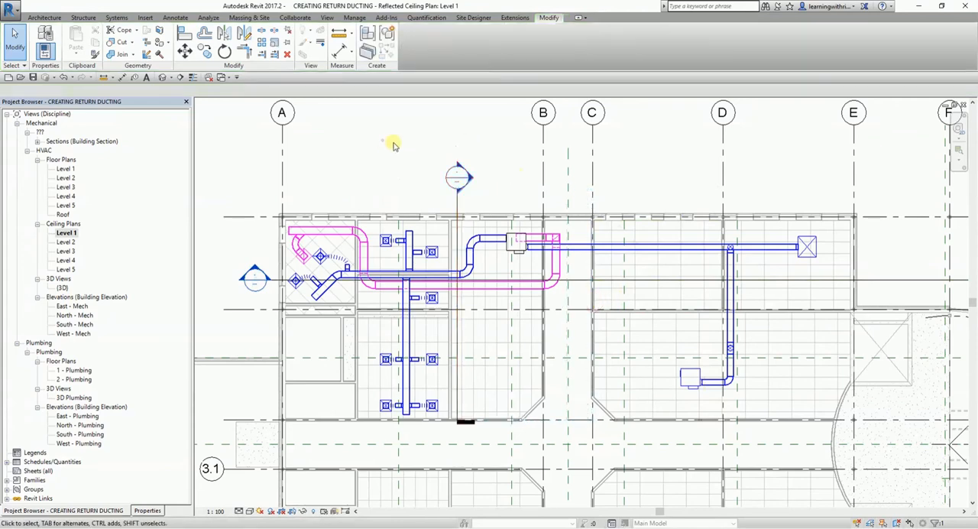
Open Section 2 and examine the height of the horizontal return duct relative to the supply duct and VAV unit.
double_click(462, 177)
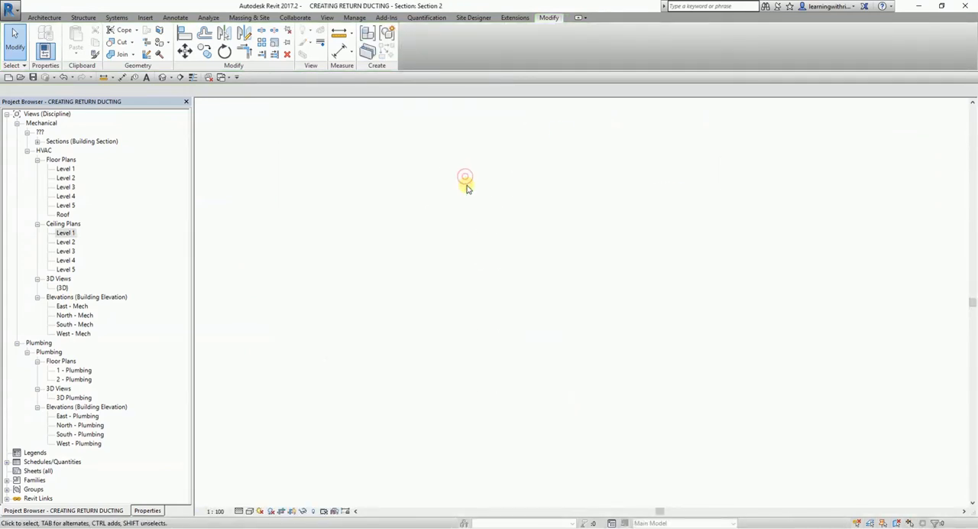
scroll(535, 405, "up", 8)
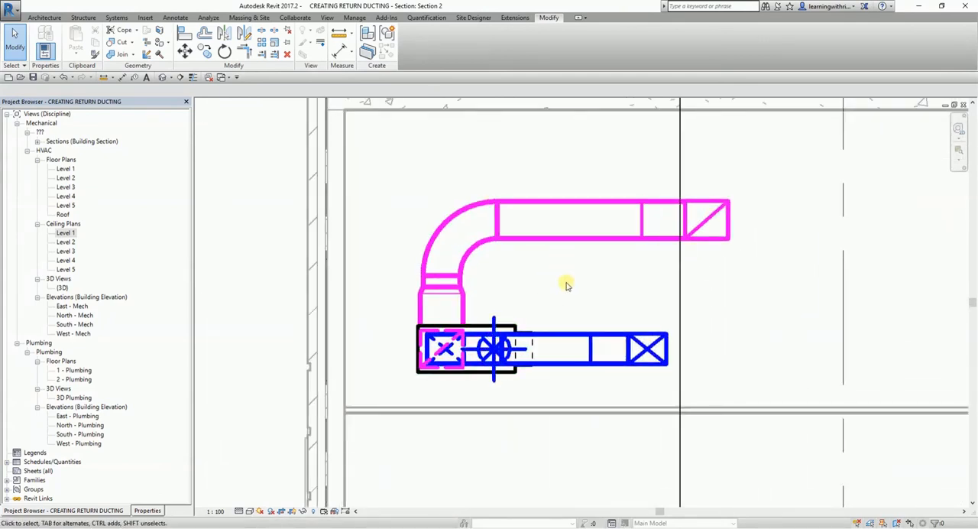
left_click(559, 239)
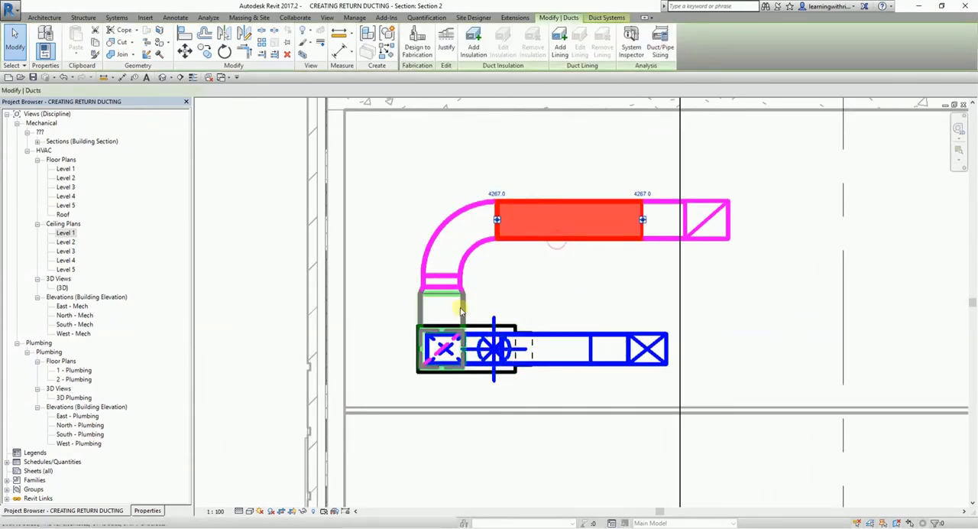
scroll(458, 293, "up", 2)
scroll(473, 260, "up", 1)
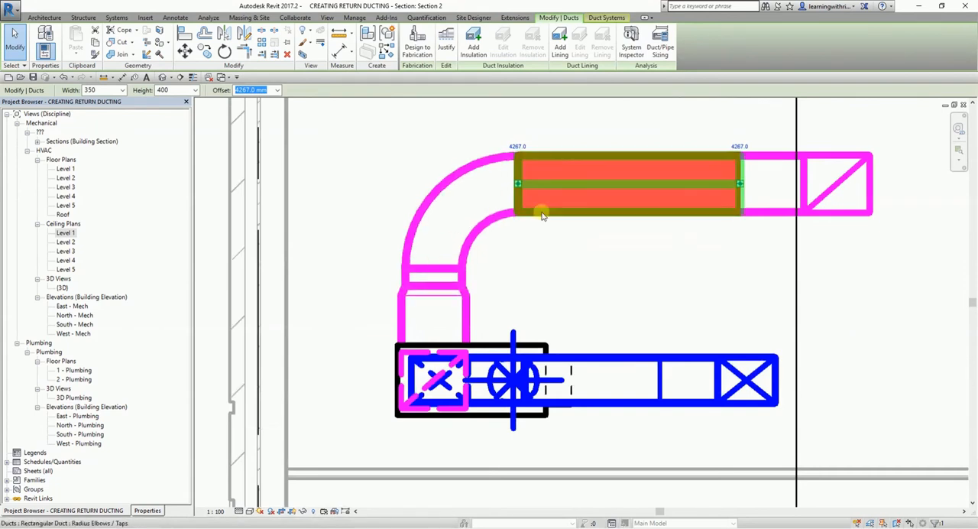
scroll(501, 287, "down", 2)
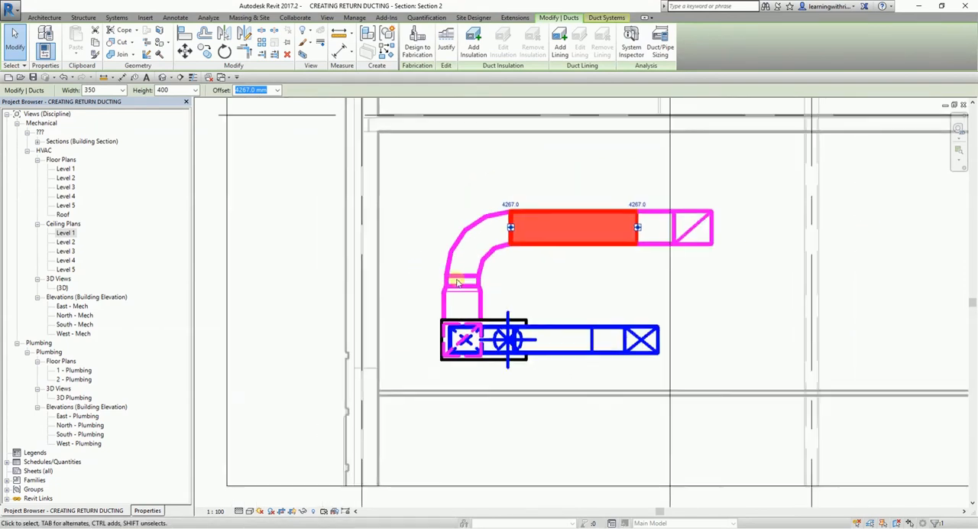
left_click(294, 235)
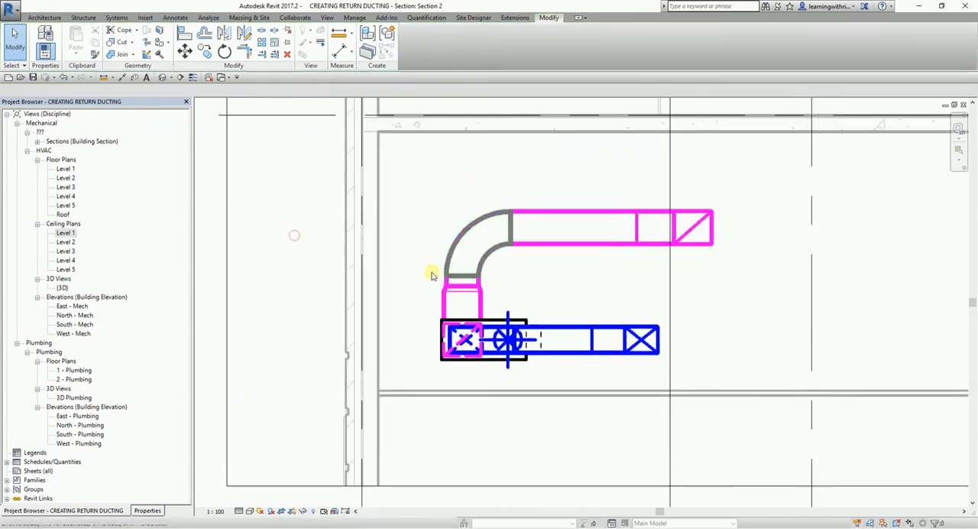
Change the rectangular radius elbow between the vertical and horizontal return ducts from the VAV unit to the 1 W type.
left_click(465, 231)
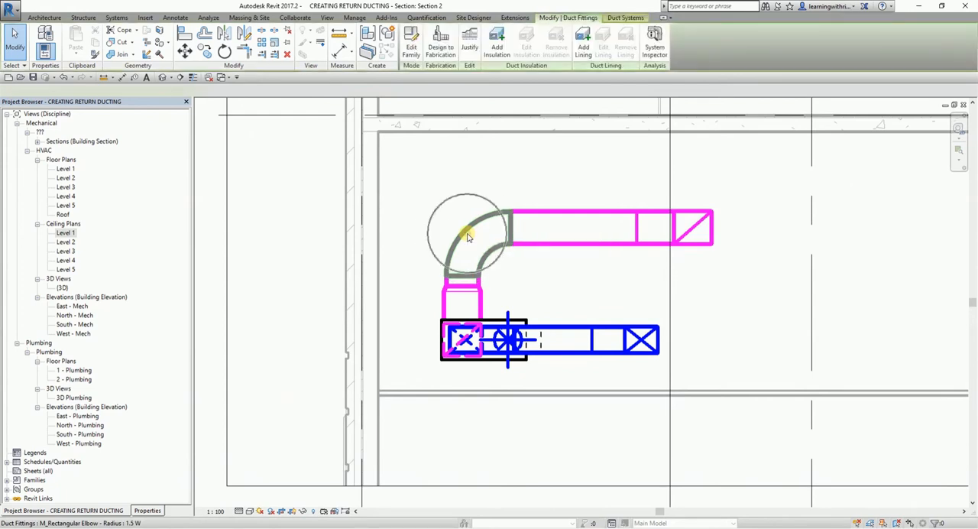
left_click(148, 510)
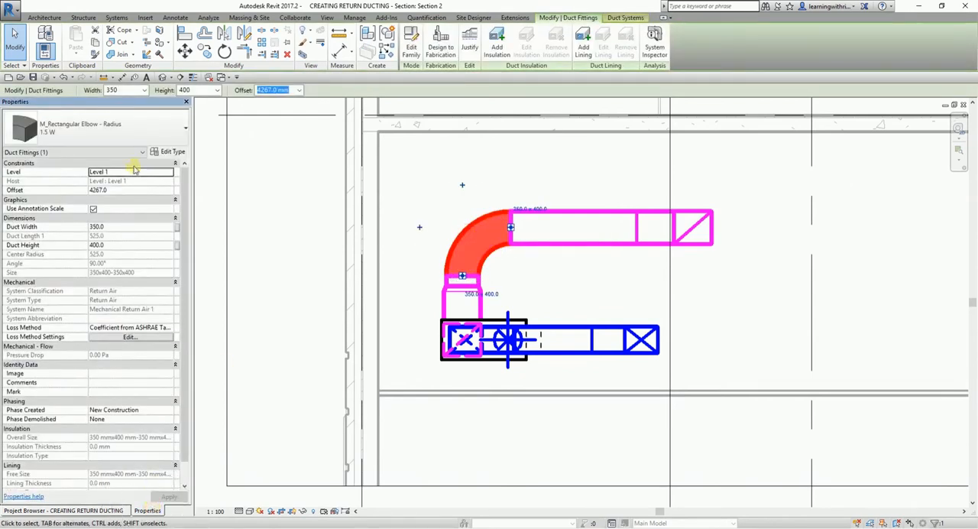
left_click(130, 130)
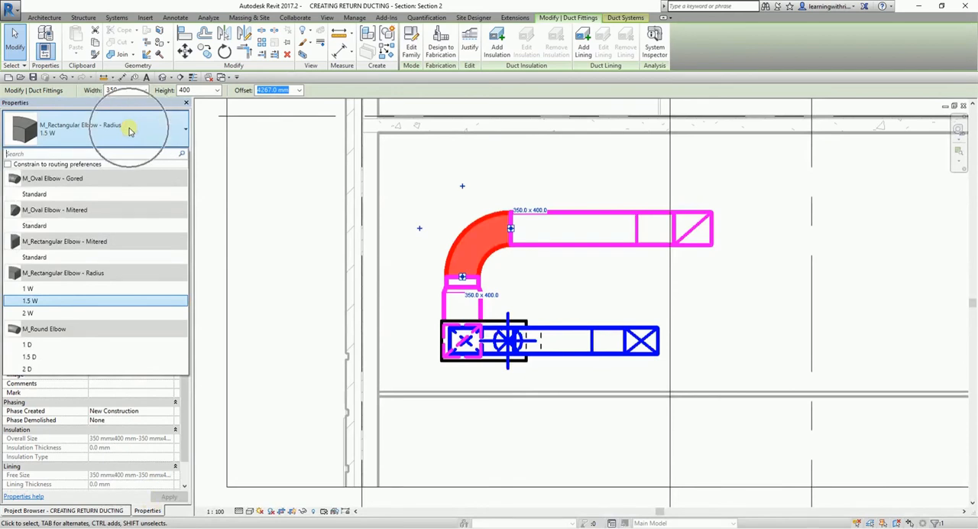
left_click(28, 290)
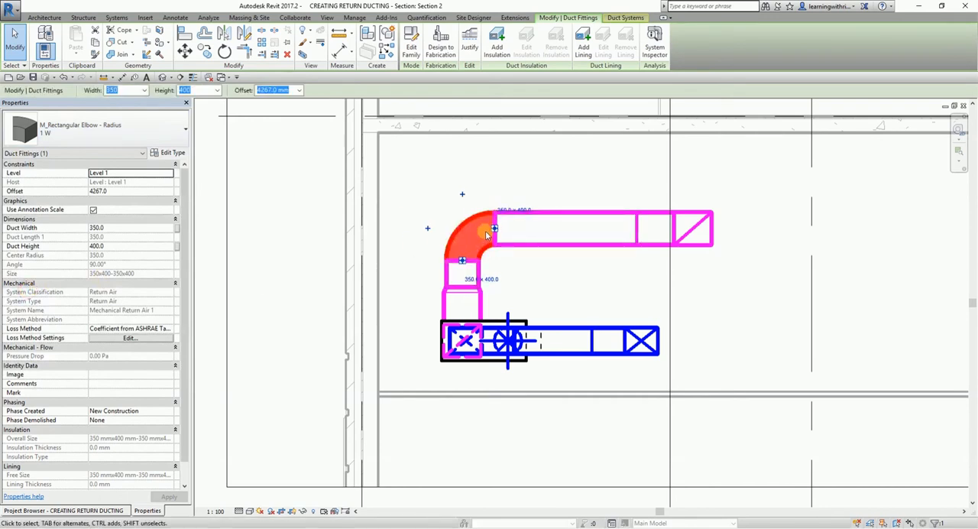
left_click(221, 231)
Lower the horizontal return duct in Section 2 to an offset of 4067 mm, closer to the VAV unit.
left_click(602, 243)
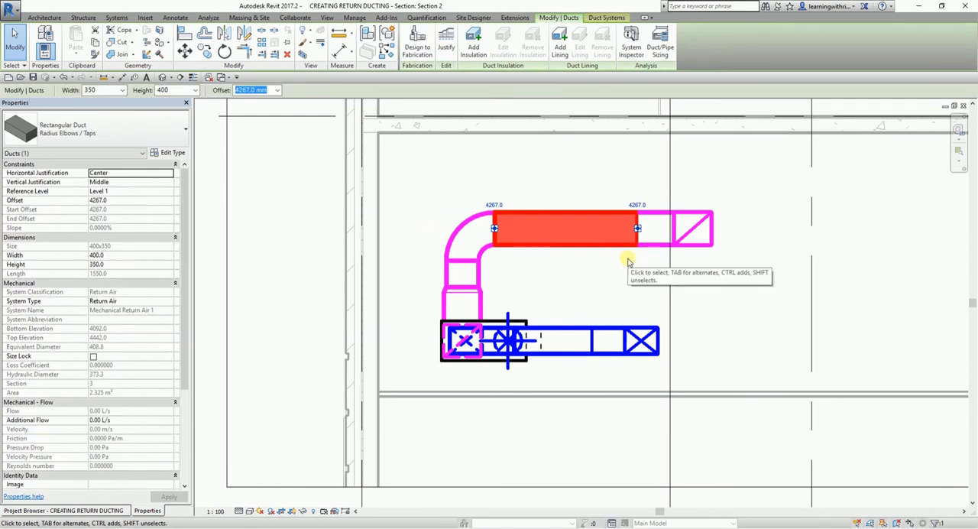
type("4207")
key("Return")
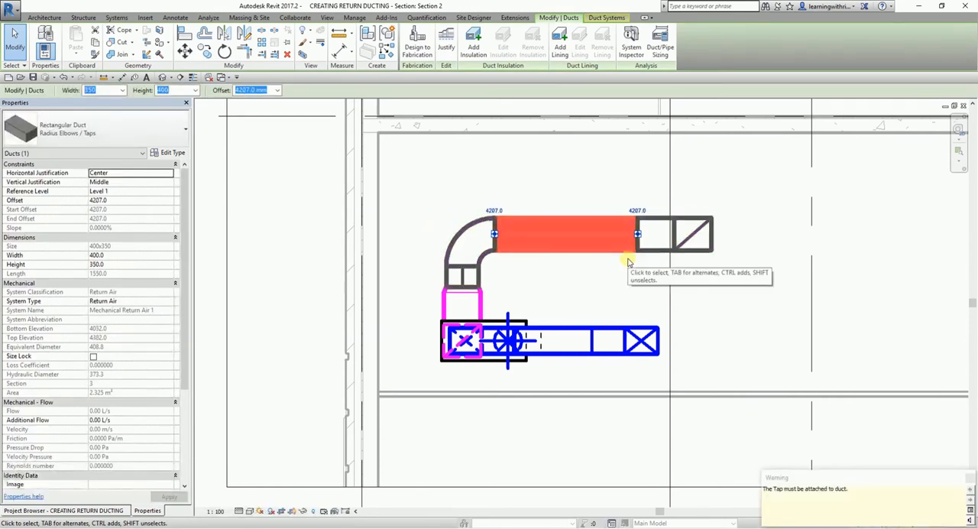
key("Down")
key("Down")
key("Down")
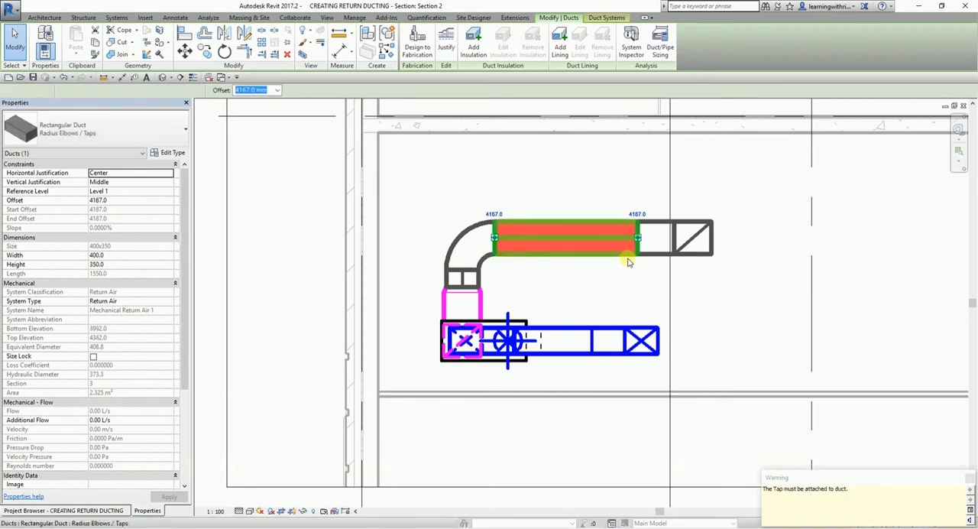
key("Down")
key("Down")
key("Down")
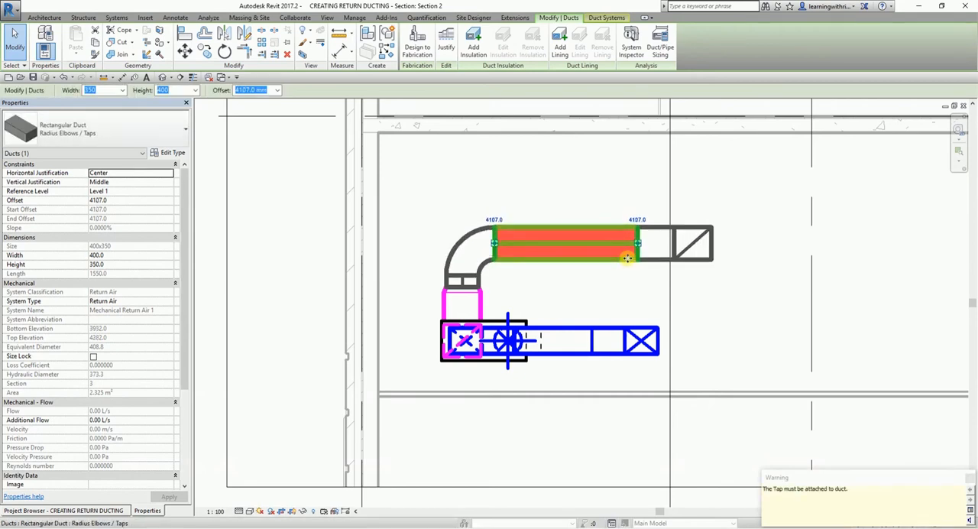
key("Down")
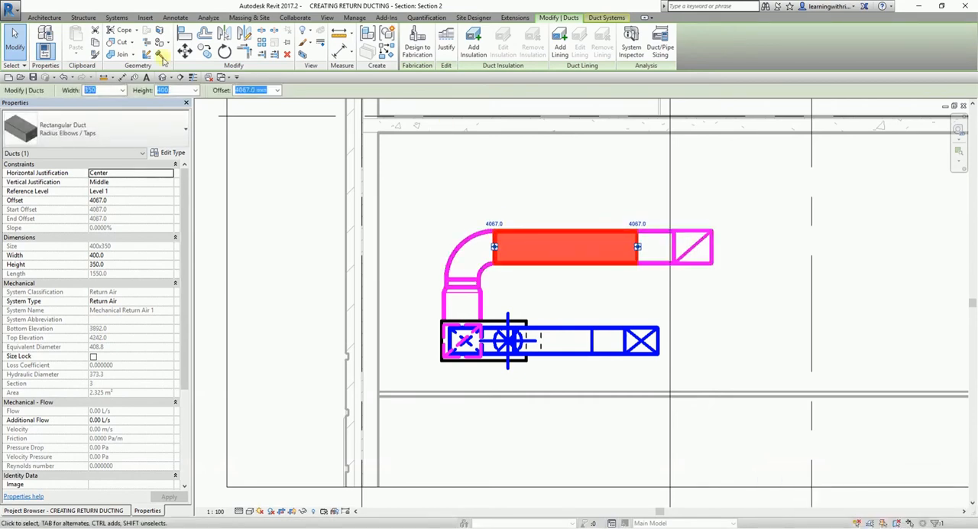
left_click(23, 46)
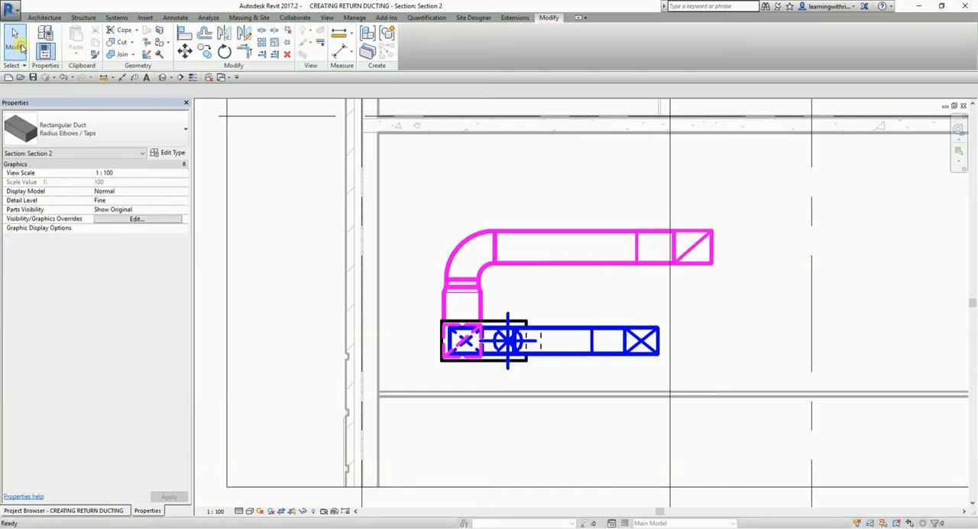
Open the 3D view and select the entire return duct network up to the equipment to check its connectivity and system type.
left_click(166, 79)
middle_click_drag(603, 229, 537, 278, "shift")
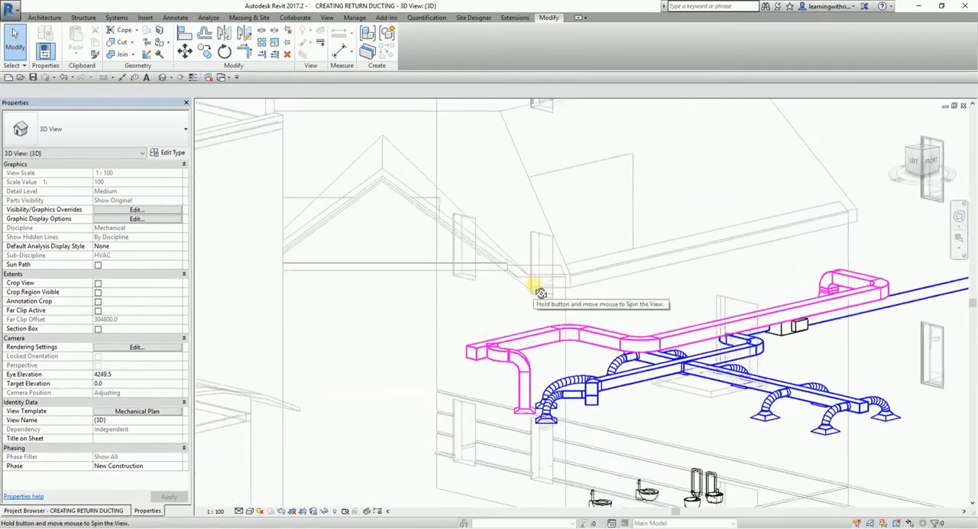
key("Tab")
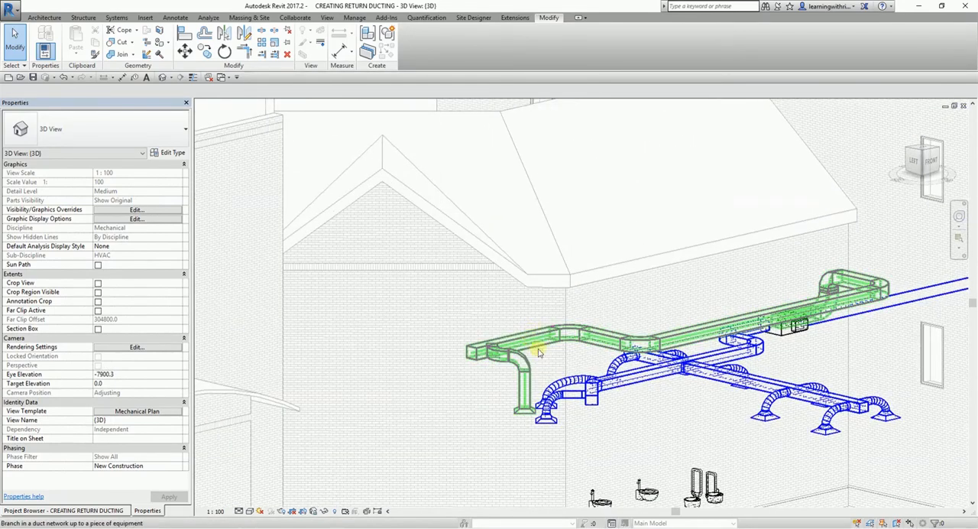
left_click(539, 352)
mouse_move(537, 373)
middle_mouse_down("shift")
mouse_move(570, 428)
mouse_move(543, 359)
middle_mouse_up("shift")
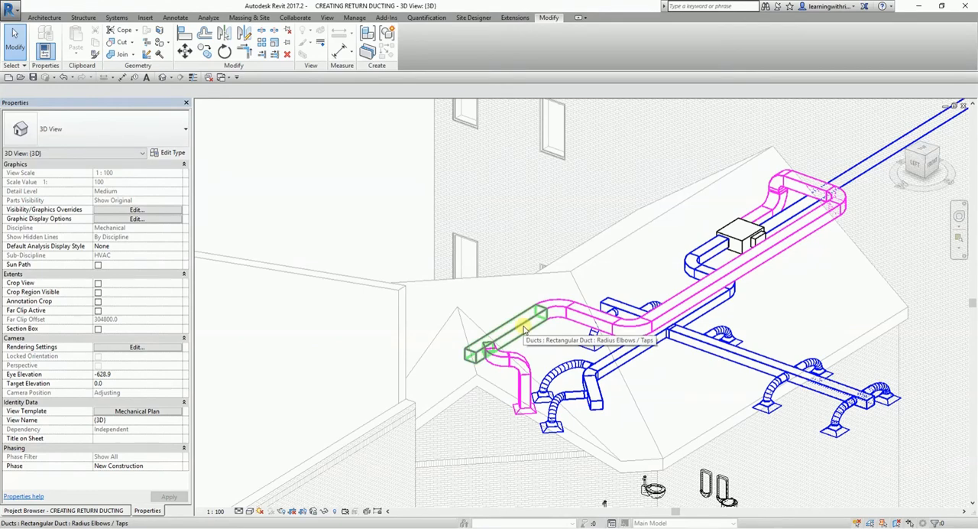
key("Tab")
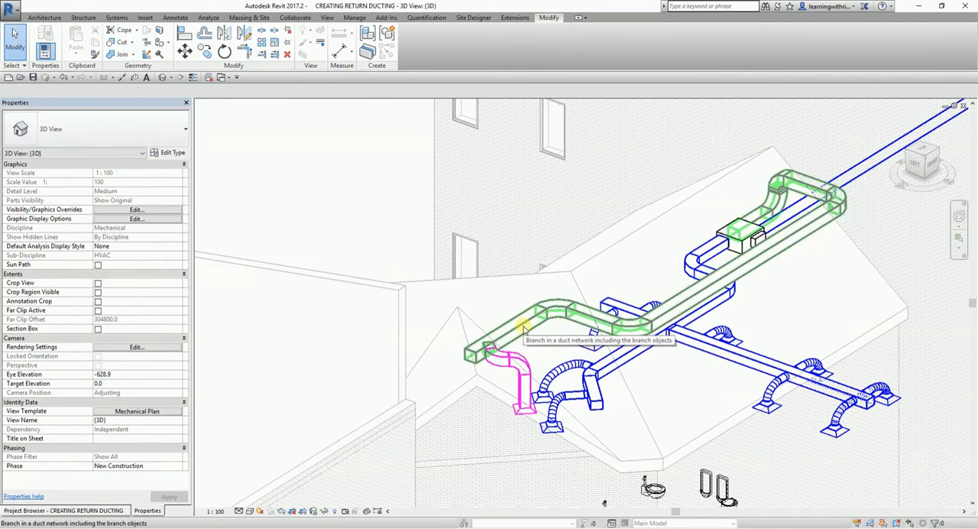
key("Tab")
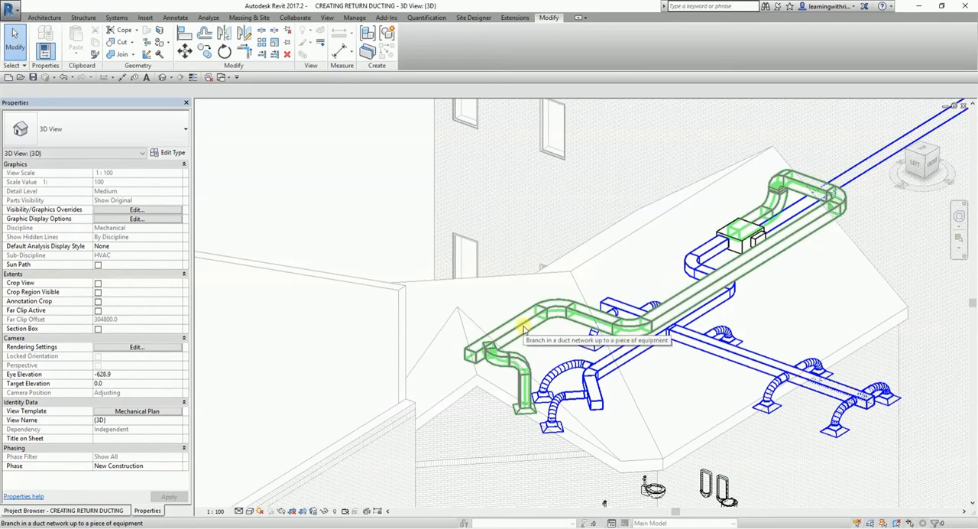
left_click(524, 329)
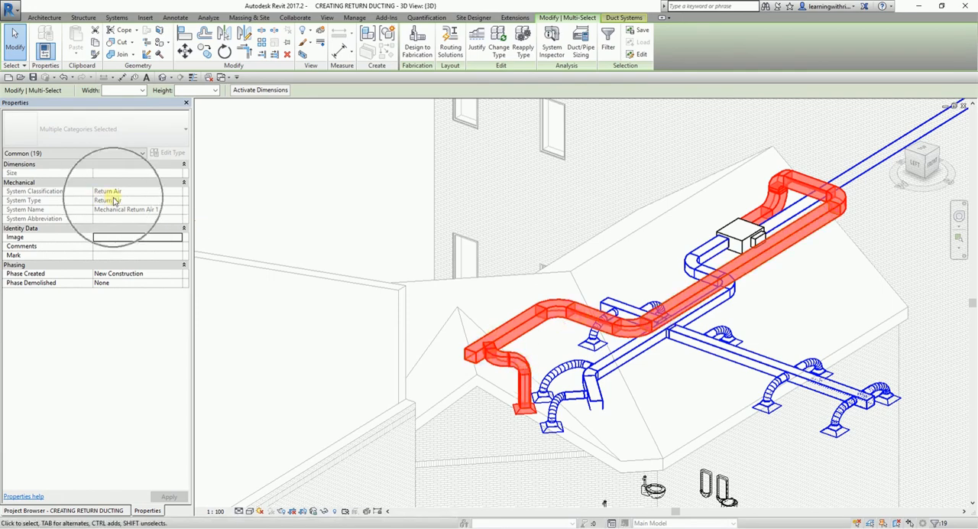
Convert the return diffuser's rigid duct connection to flex duct in the Level 1 ceiling plan, with maximum length 1828.8, and check it in 3D.
left_click(68, 510)
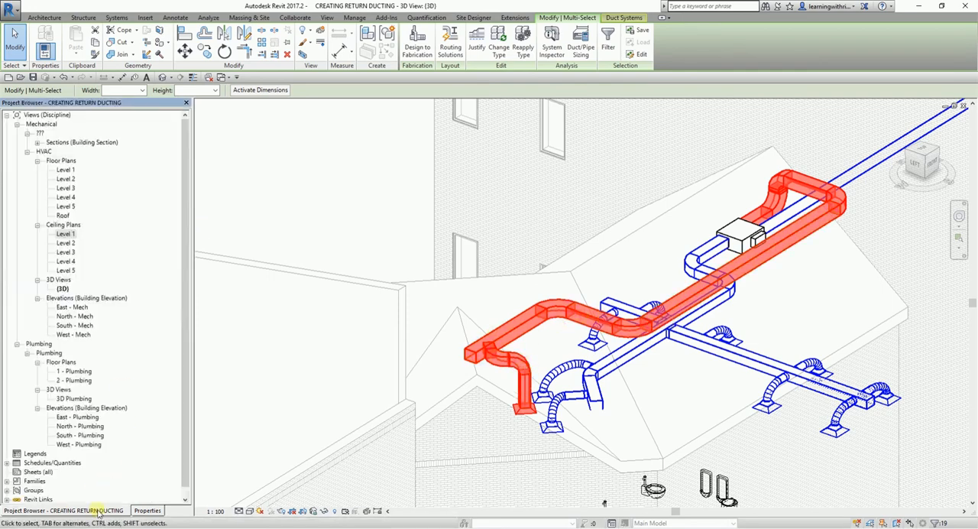
double_click(66, 234)
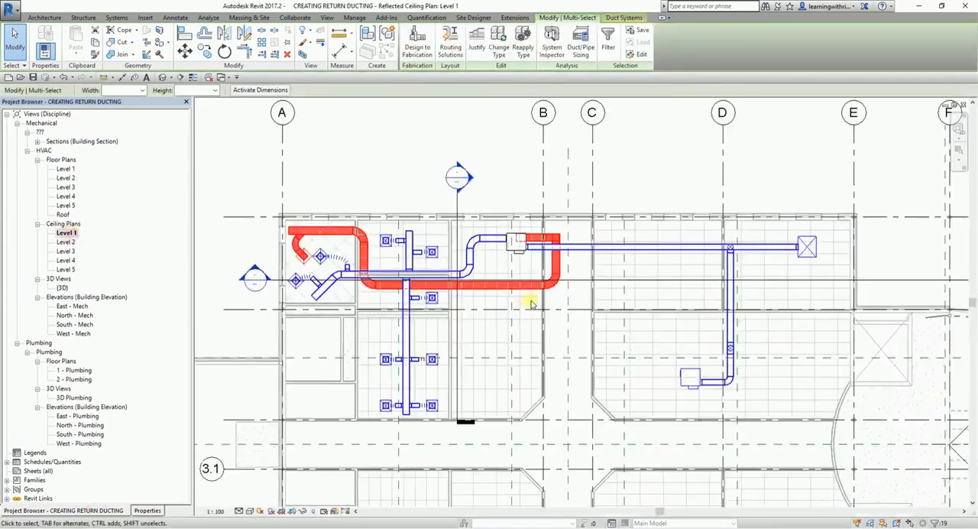
key("Escape")
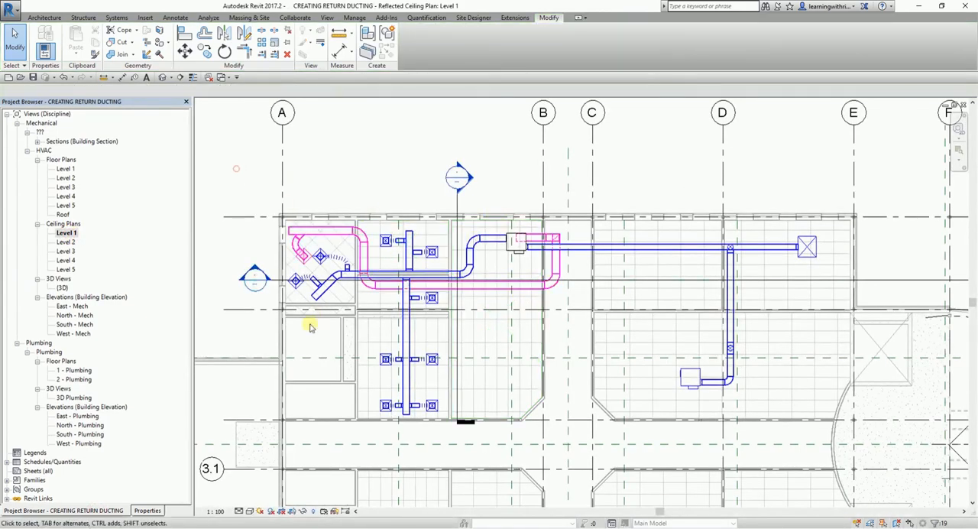
scroll(286, 229, "up", 5)
scroll(296, 296, "up", 1)
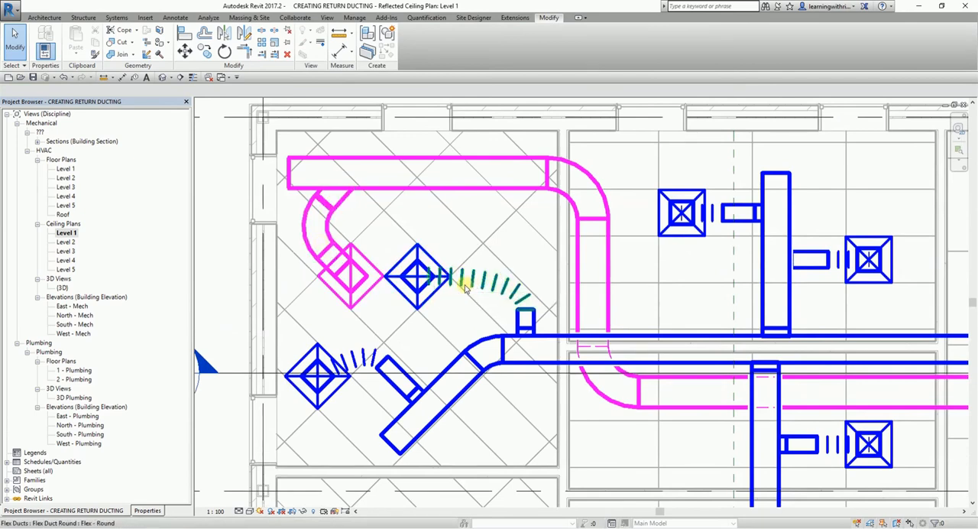
left_click(350, 277)
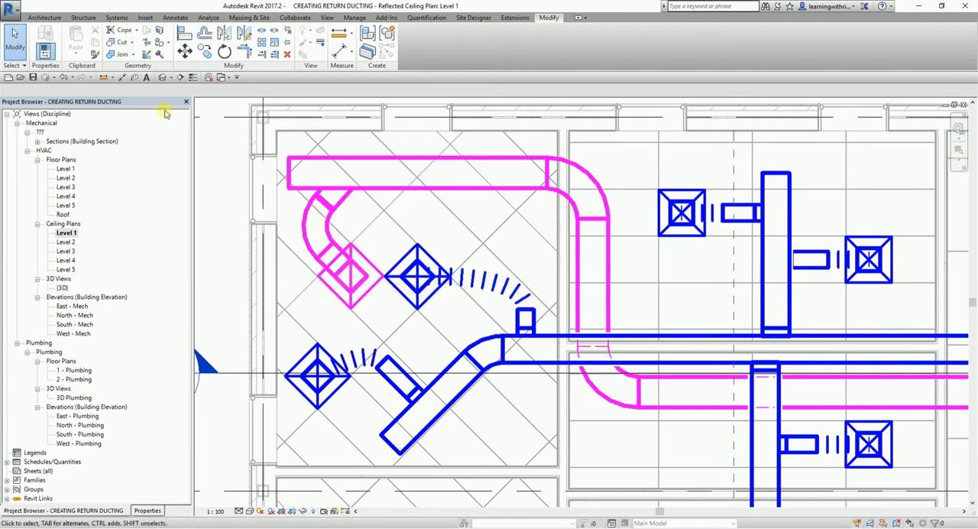
left_click(117, 17)
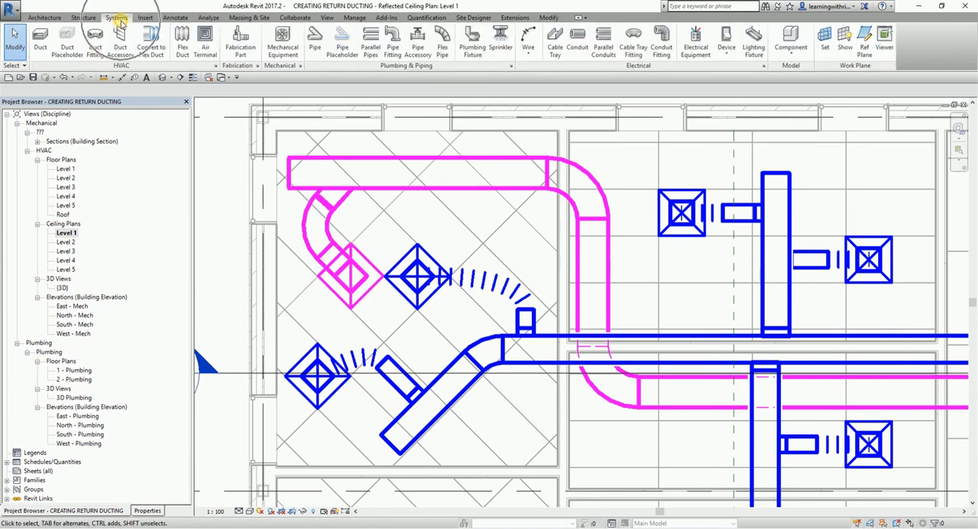
left_click(150, 52)
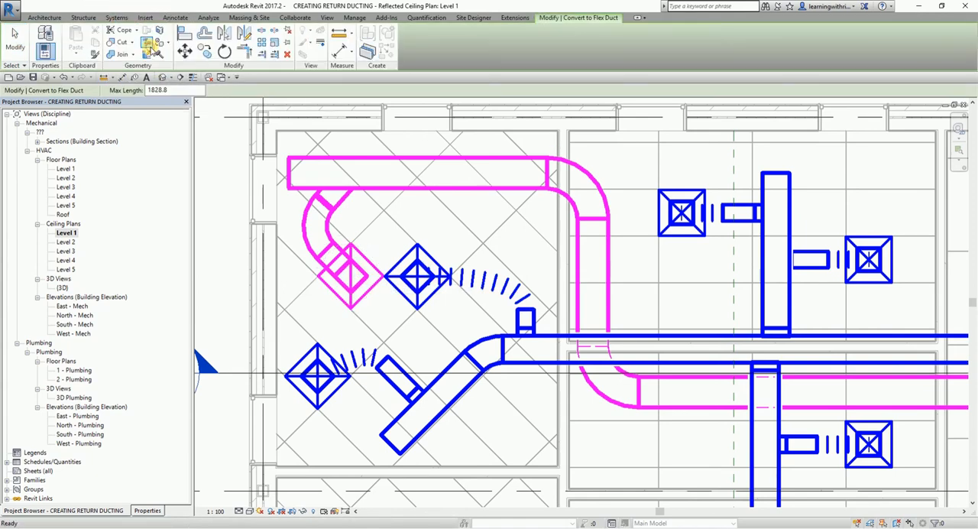
left_click(366, 257)
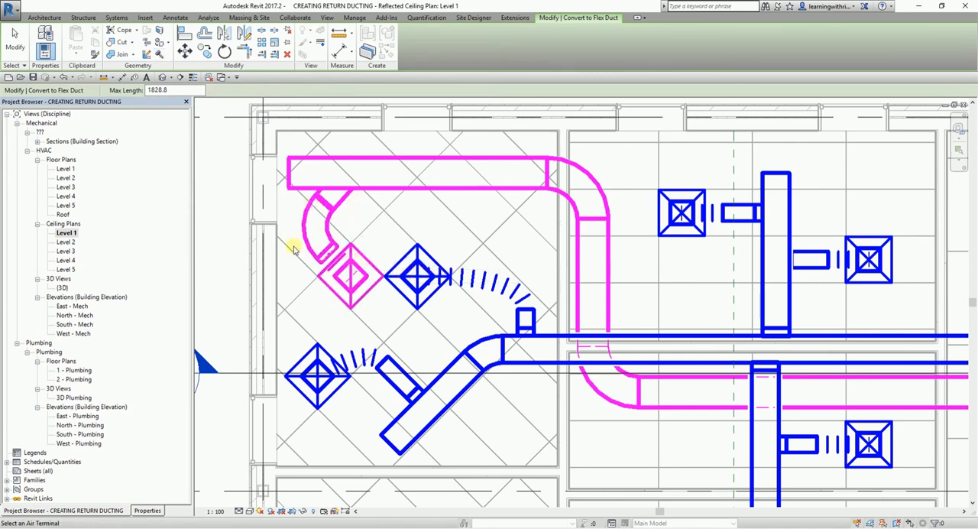
left_click(15, 42)
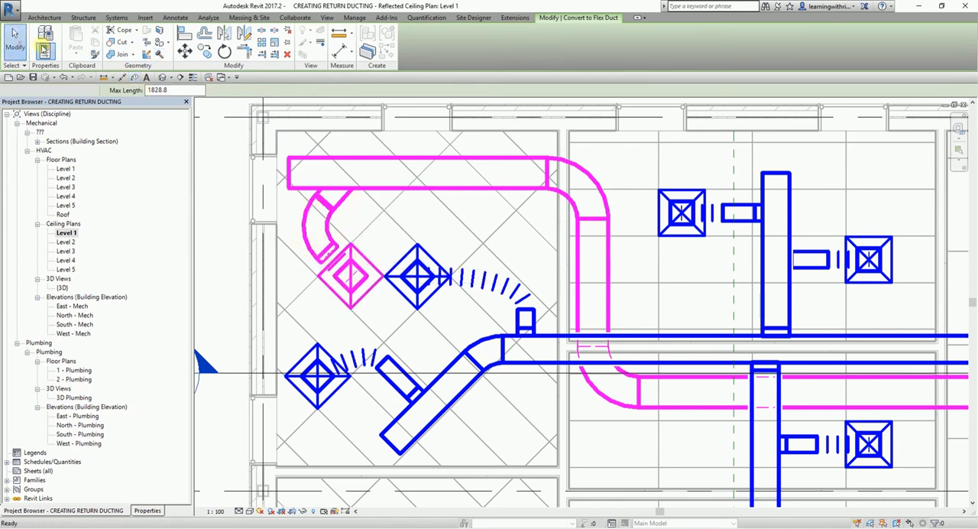
left_click(162, 77)
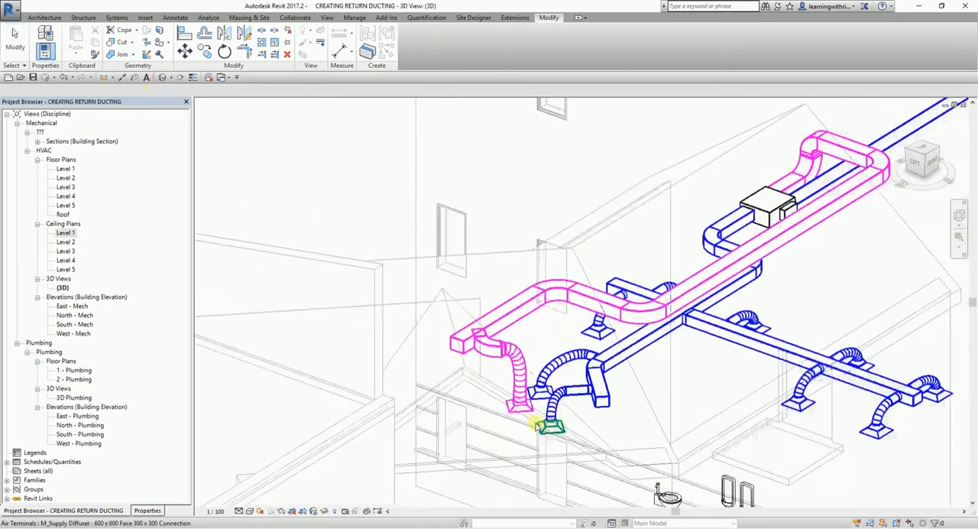
scroll(535, 413, "up", 5)
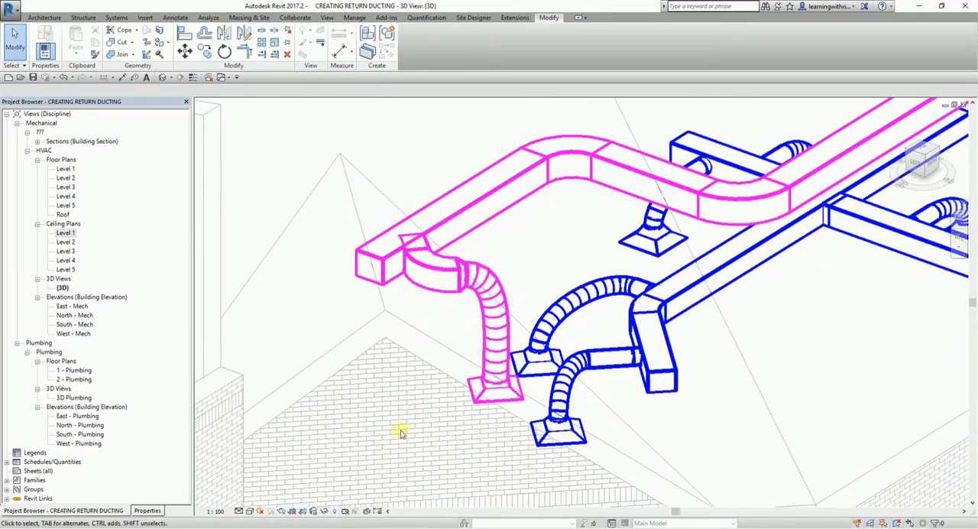
Place a matching 600 x 600 return diffuser in the Level 1 ceiling plan, below the supply diffuser in the room beside the diagonal-ceiling room.
double_click(65, 232)
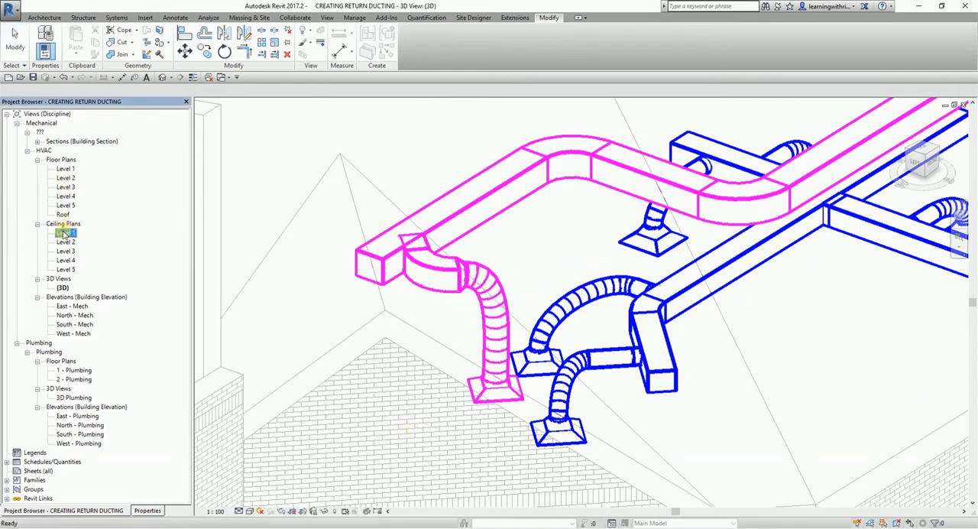
scroll(492, 163, "down", 5)
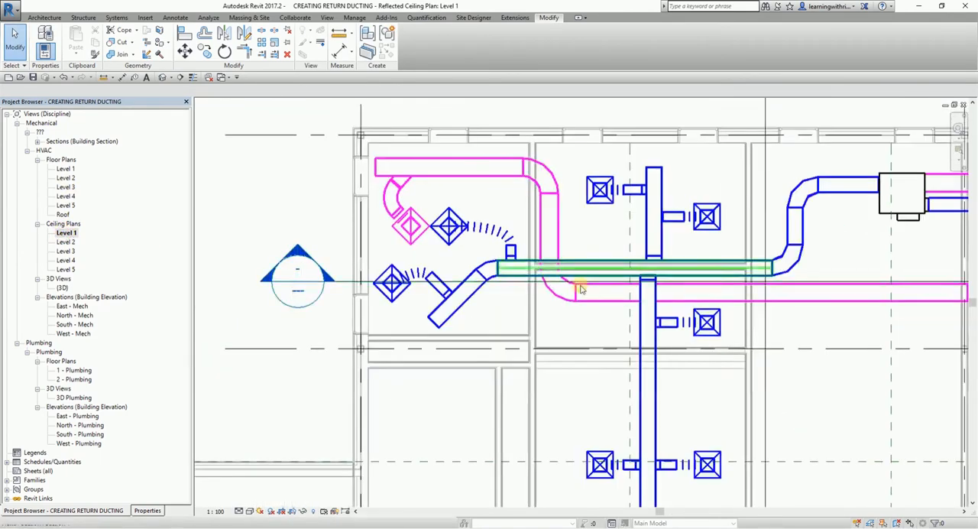
scroll(474, 281, "up", 3)
scroll(557, 256, "up", 3)
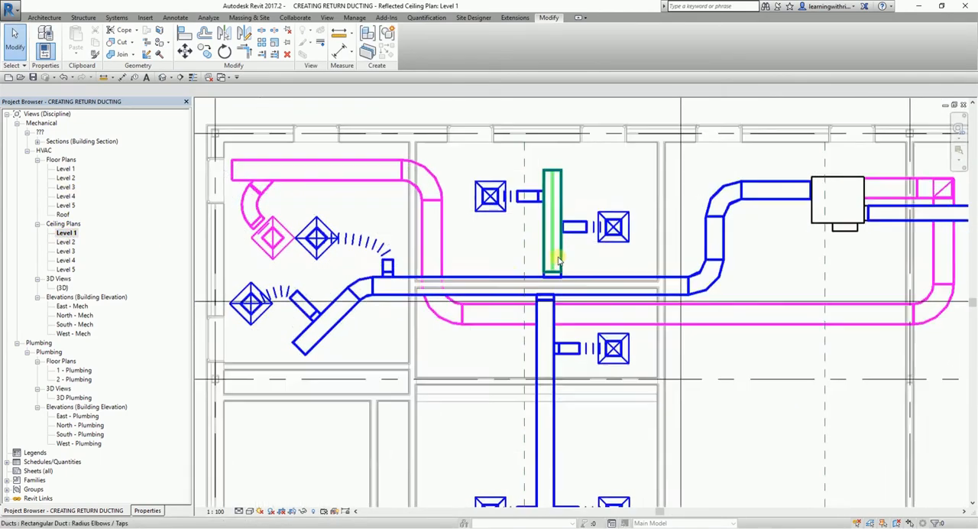
scroll(496, 269, "up", 2)
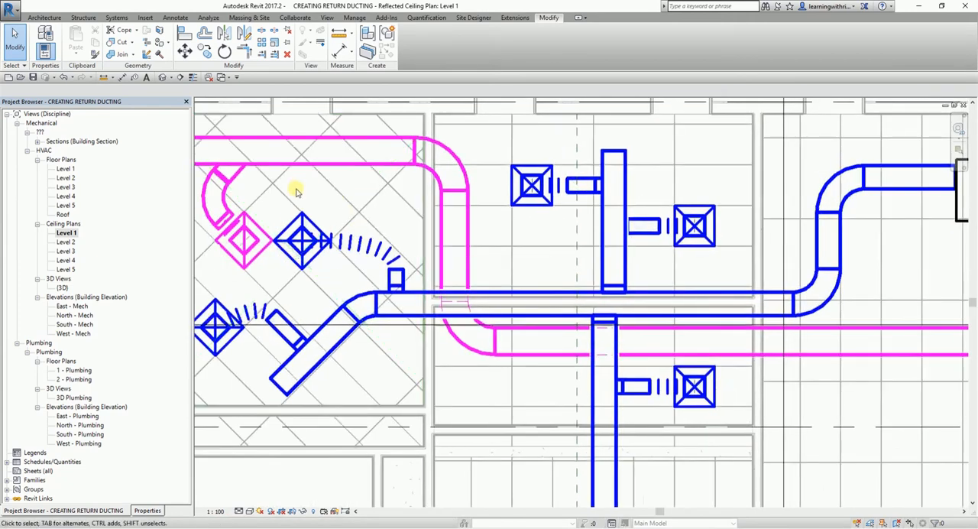
left_click(260, 233)
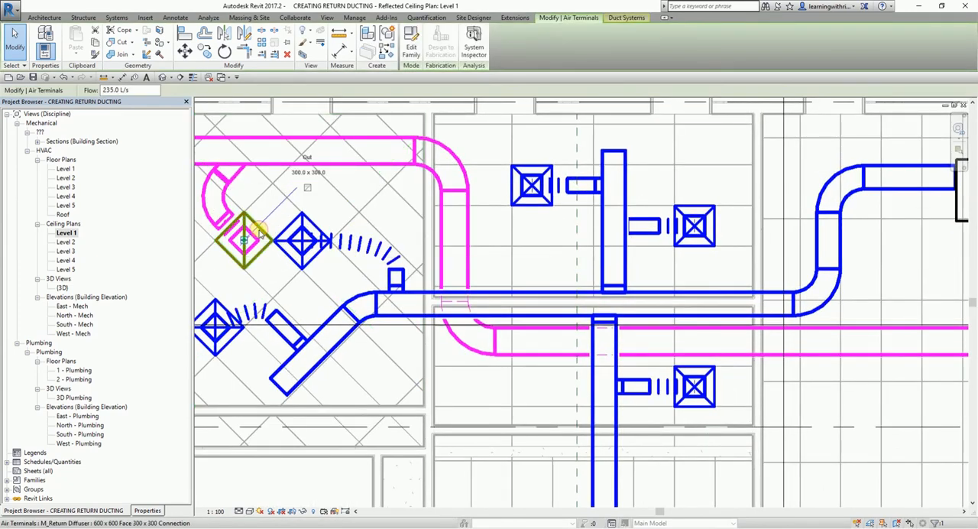
right_click(260, 232)
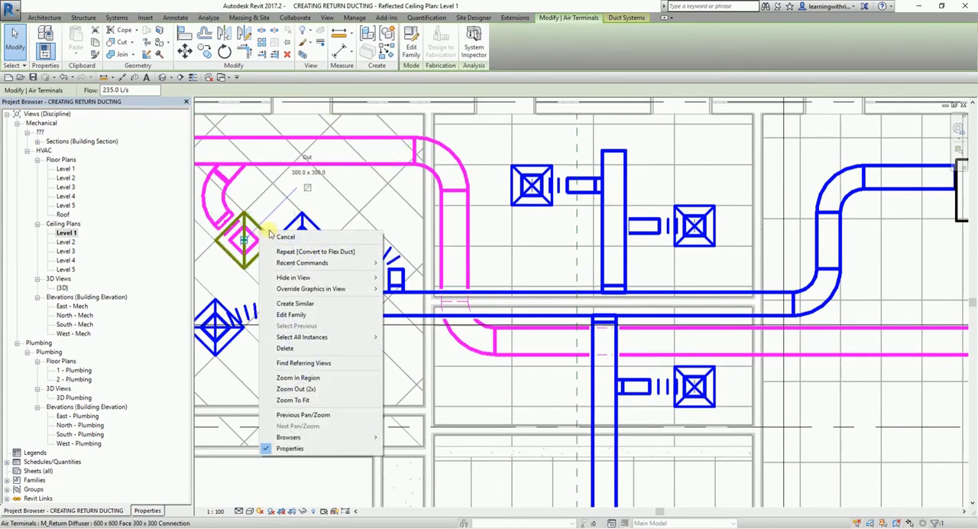
left_click(309, 308)
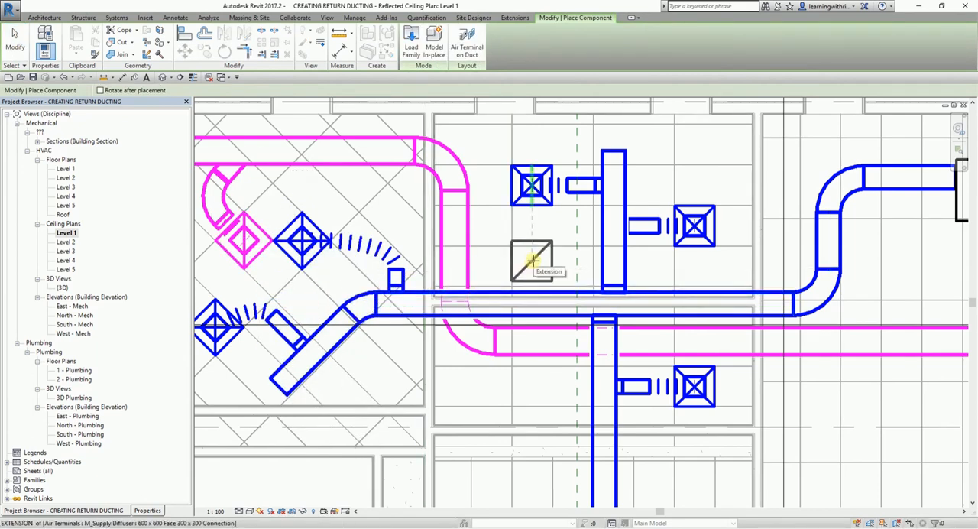
scroll(532, 261, "up", 3)
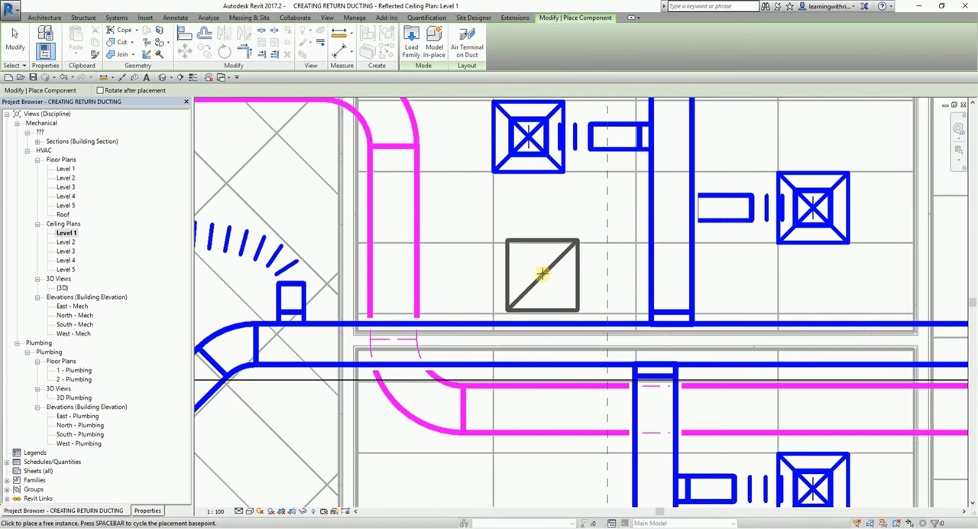
left_click(541, 267)
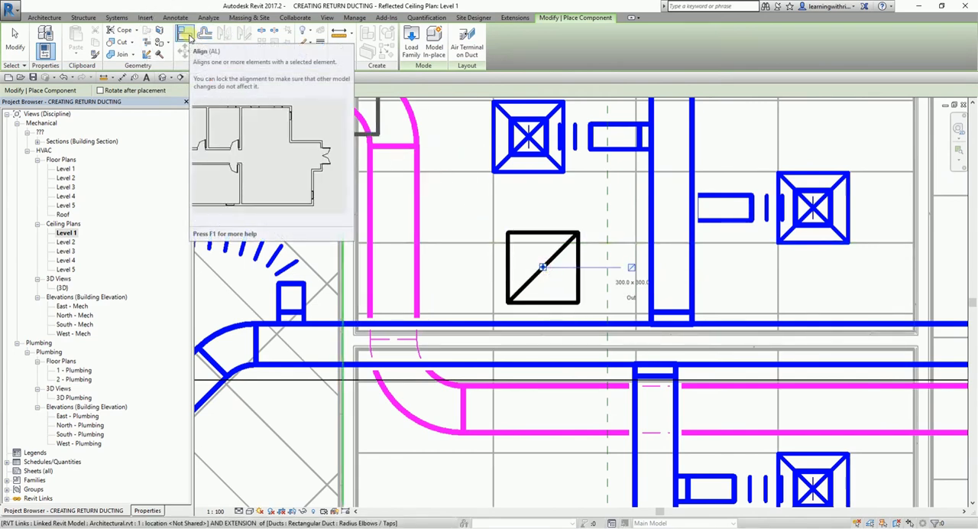
Align the new return diffuser's upper and left edges with the room's ceiling grid lines.
left_click(185, 34)
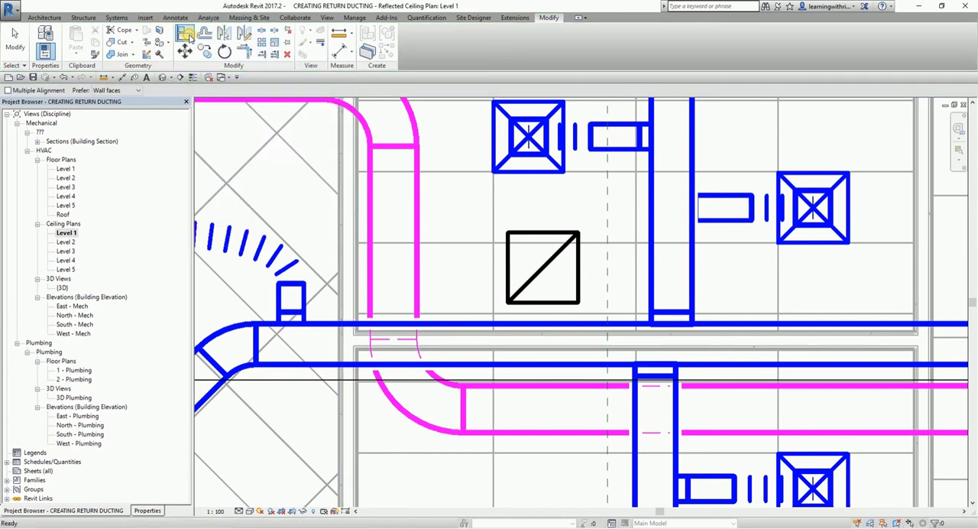
left_click(468, 243)
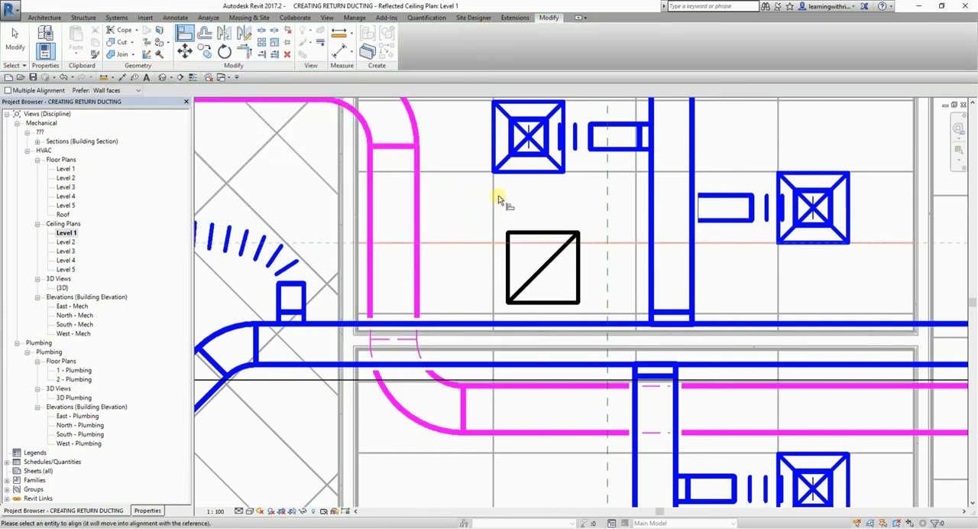
left_click(535, 233)
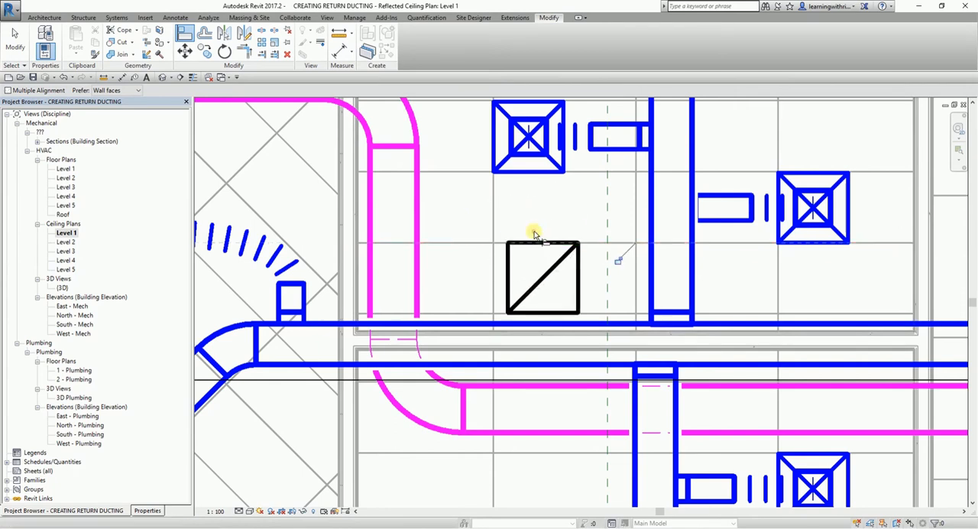
left_click(495, 213)
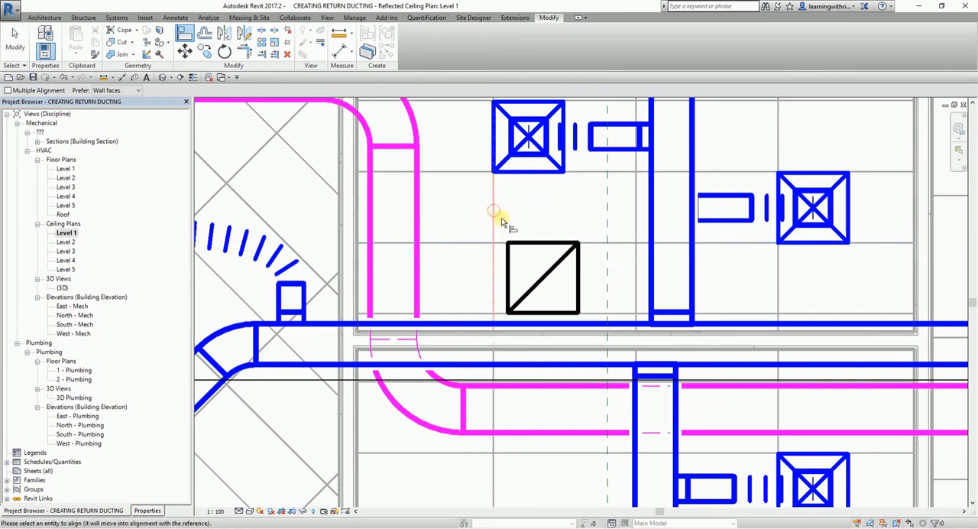
left_click(506, 273)
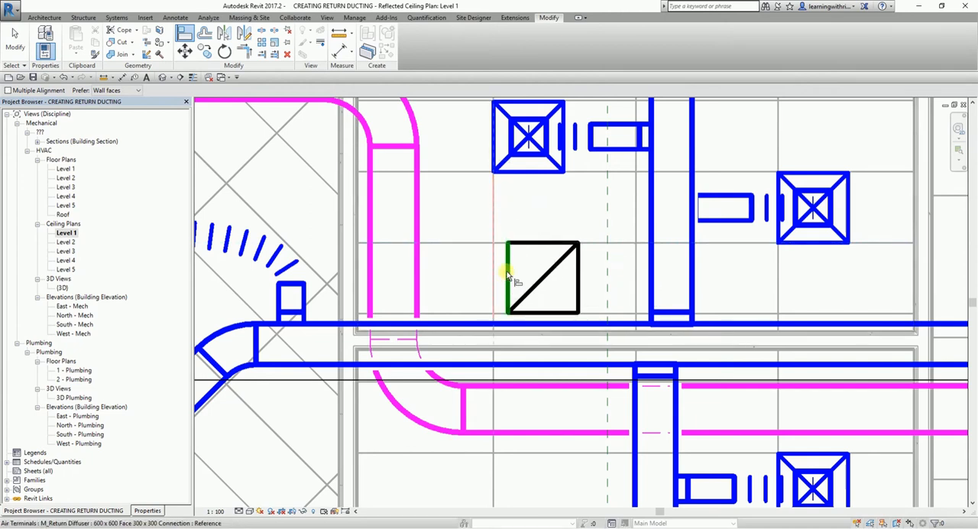
left_click(506, 273)
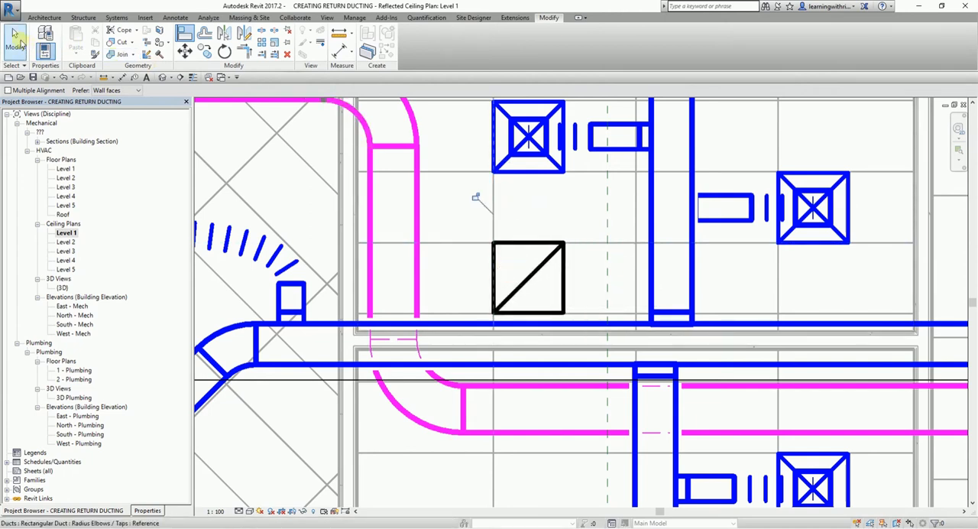
left_click(15, 40)
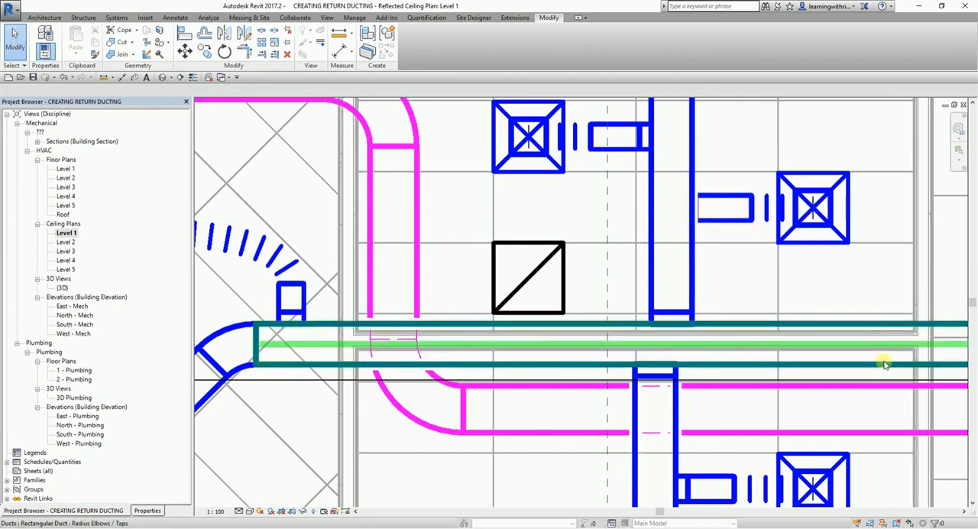
Draw a 400 x 350 branch duct about 338 mm long at offset 4067 mm from the vertical return run toward the new diffuser's room.
scroll(534, 245, "down", 2)
middle_click_drag(493, 240, 601, 281)
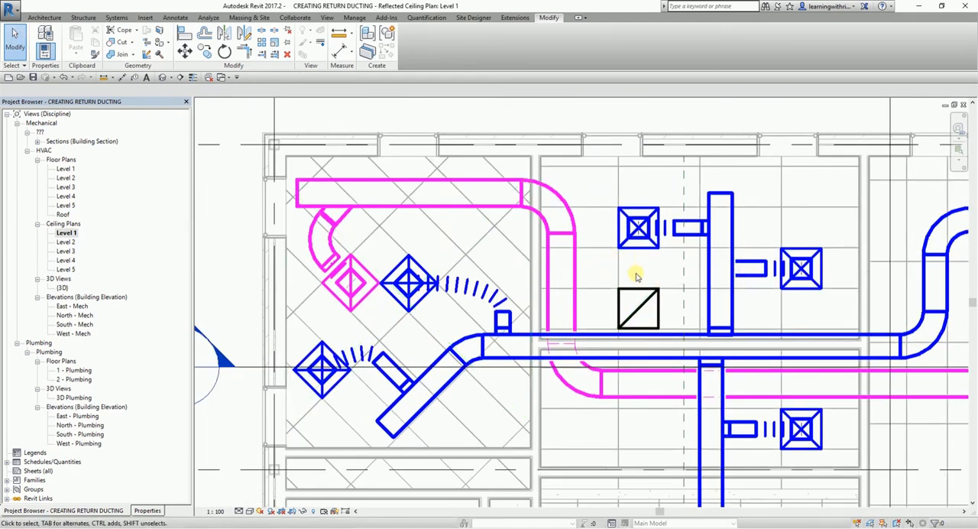
scroll(635, 277, "up", 2)
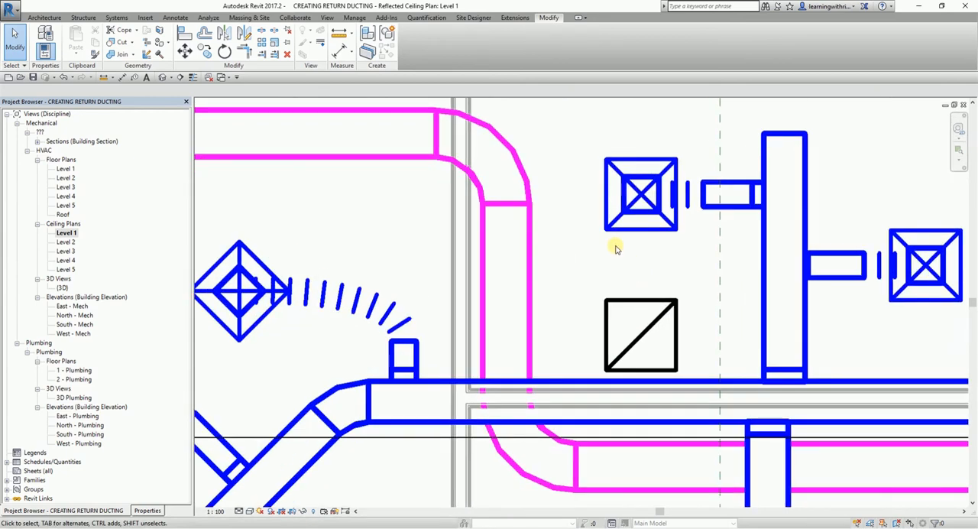
left_click(531, 275)
right_click(531, 274)
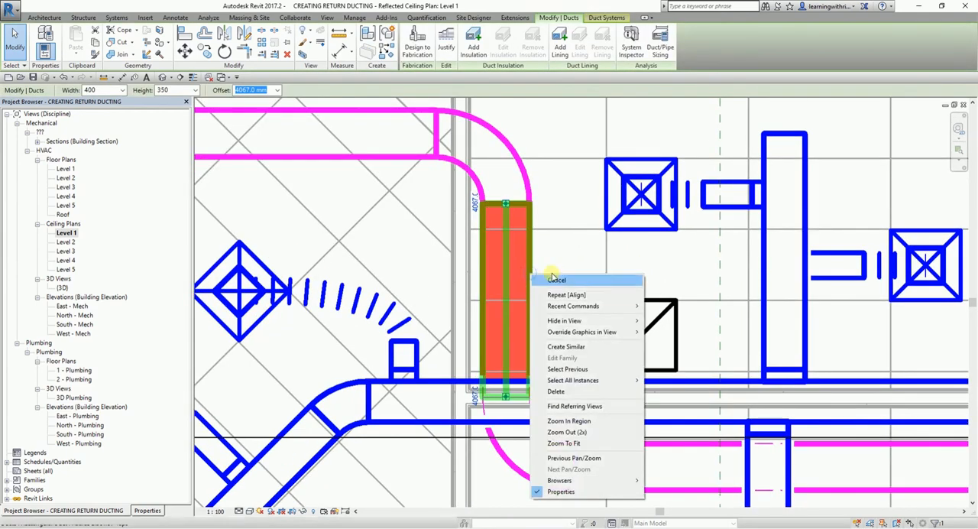
left_click(576, 351)
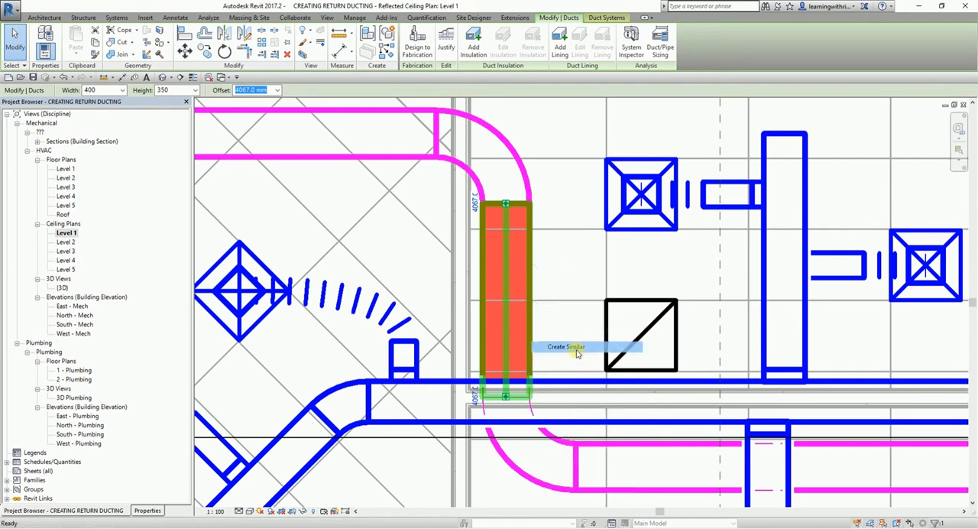
left_click(506, 263)
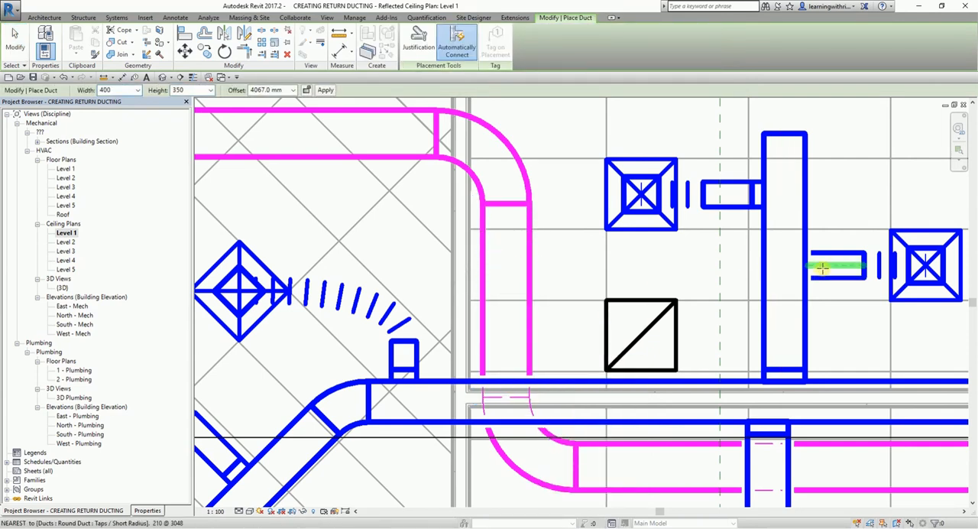
left_click(584, 267)
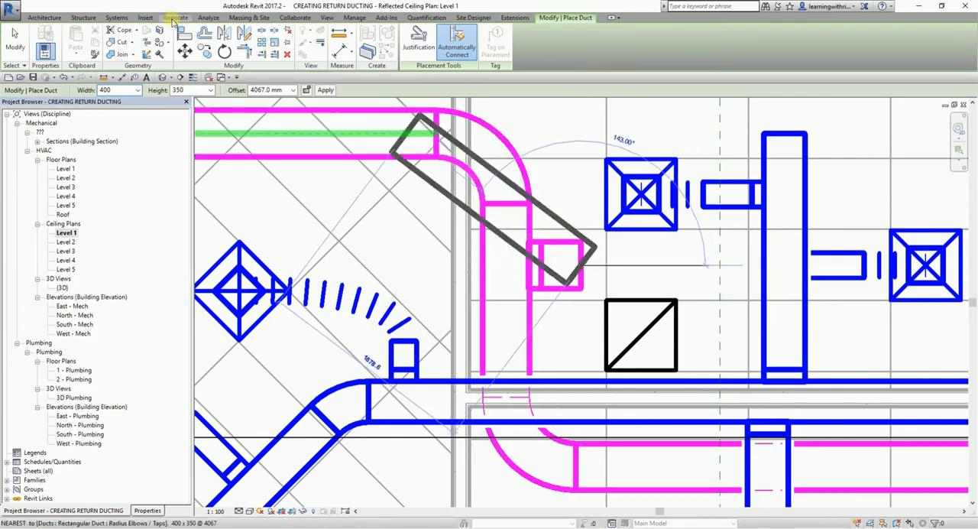
left_click(17, 36)
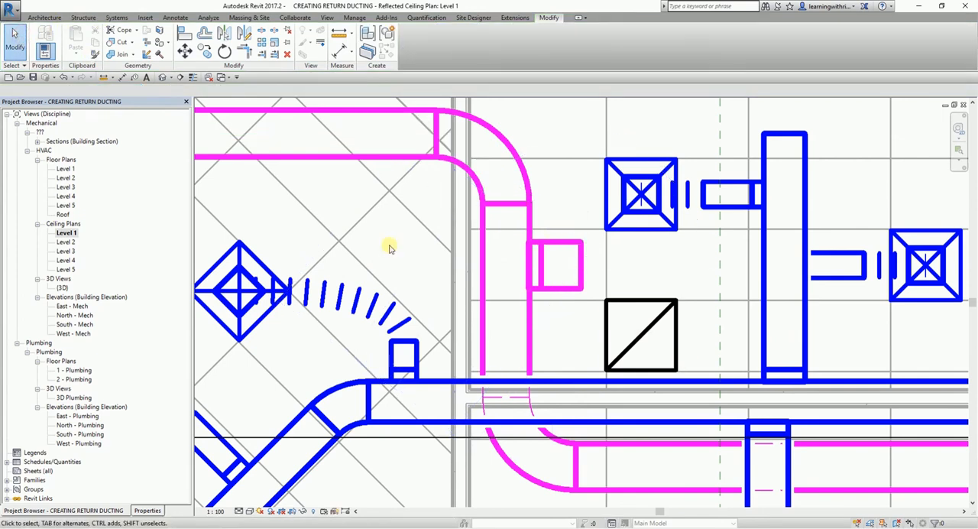
Connect the branch duct's open end to the new return diffuser with flex duct of 400 mm diameter.
left_click(117, 18)
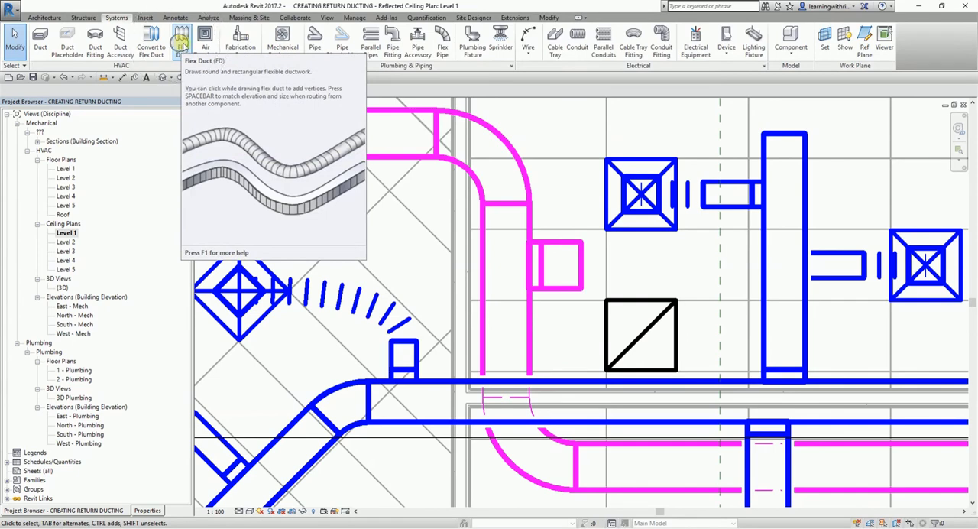
left_click(578, 267)
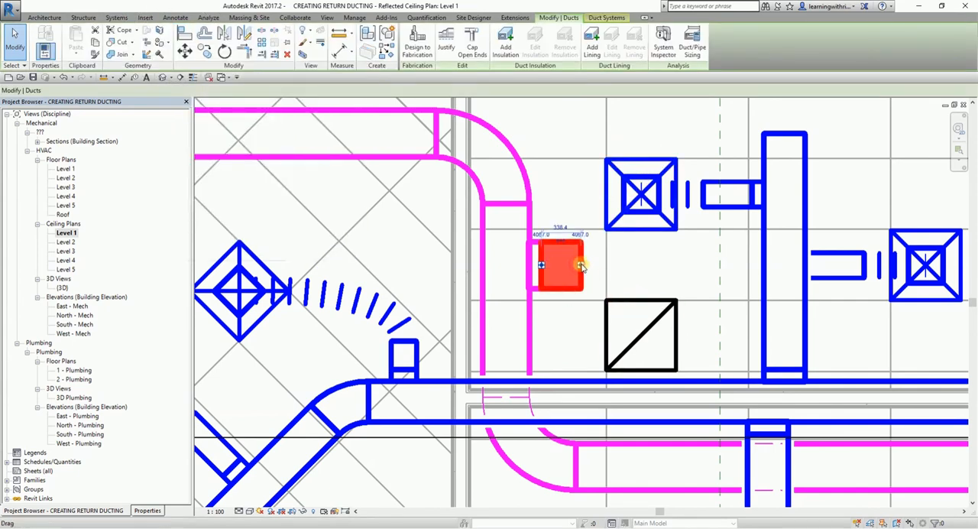
right_click(581, 265)
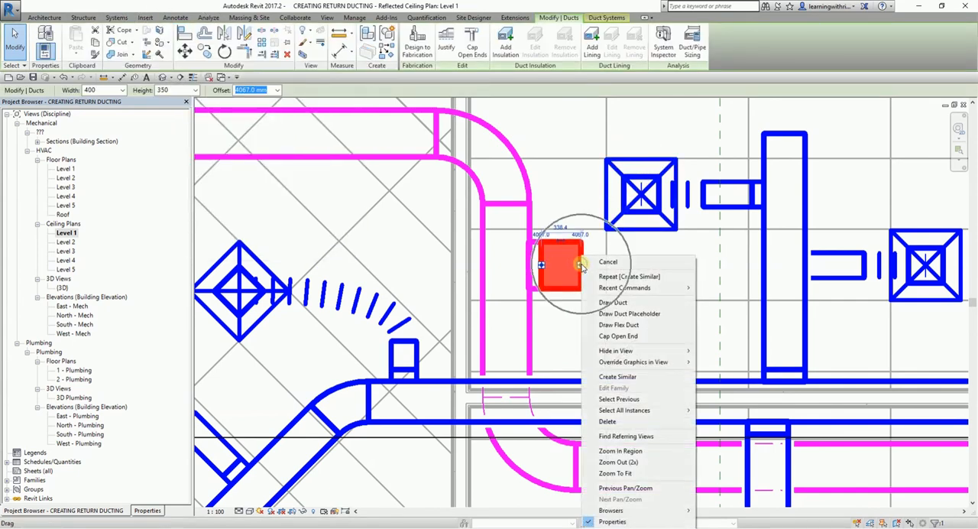
left_click(625, 325)
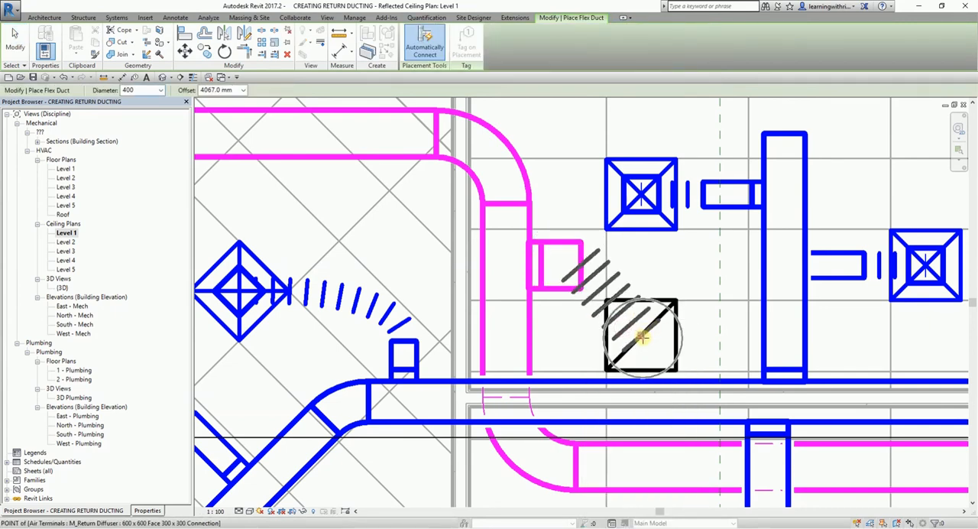
left_click(643, 334)
key("Escape")
key("Escape")
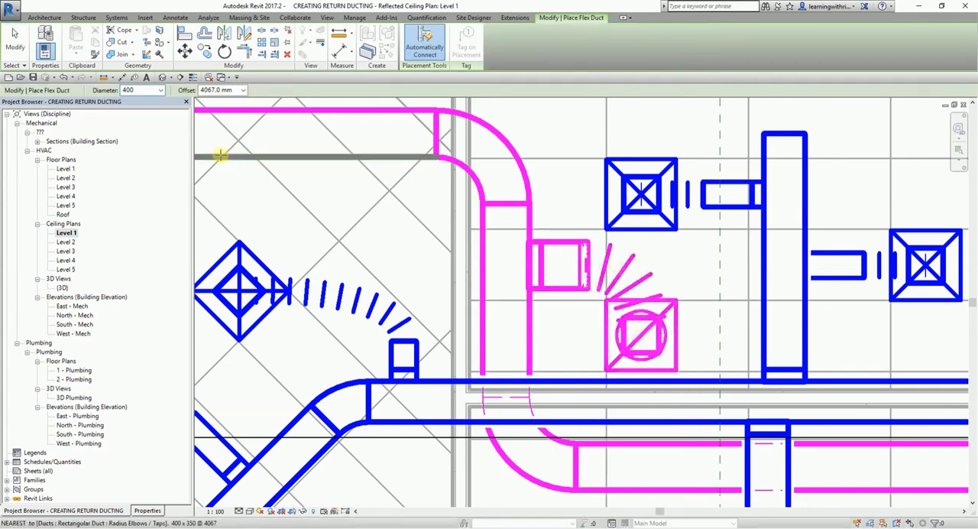
Examine the Level 1 return main and the room with four supply diffusers that still lacks return air.
scroll(644, 301, "down", 3)
scroll(644, 300, "down", 4)
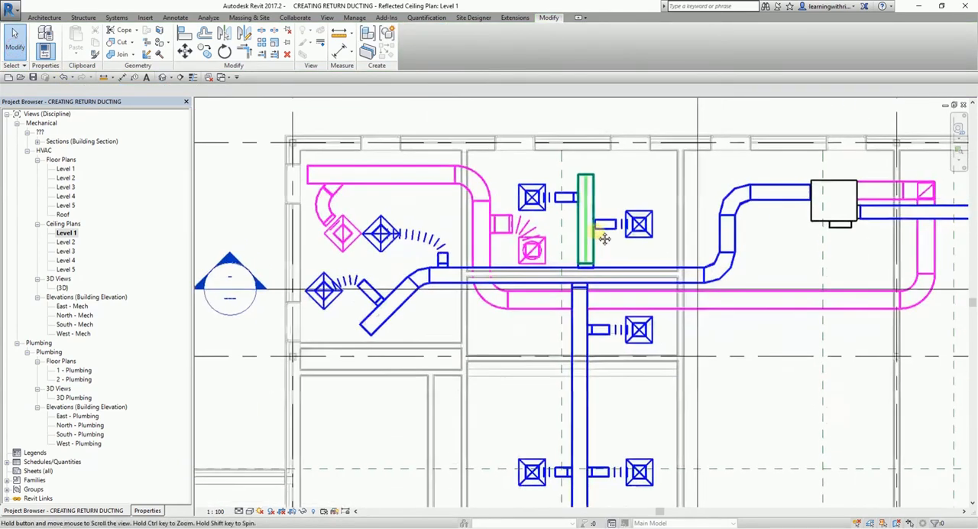
scroll(646, 237, "up", 3)
scroll(653, 237, "down", 1)
middle_click_drag(760, 298, 701, 279)
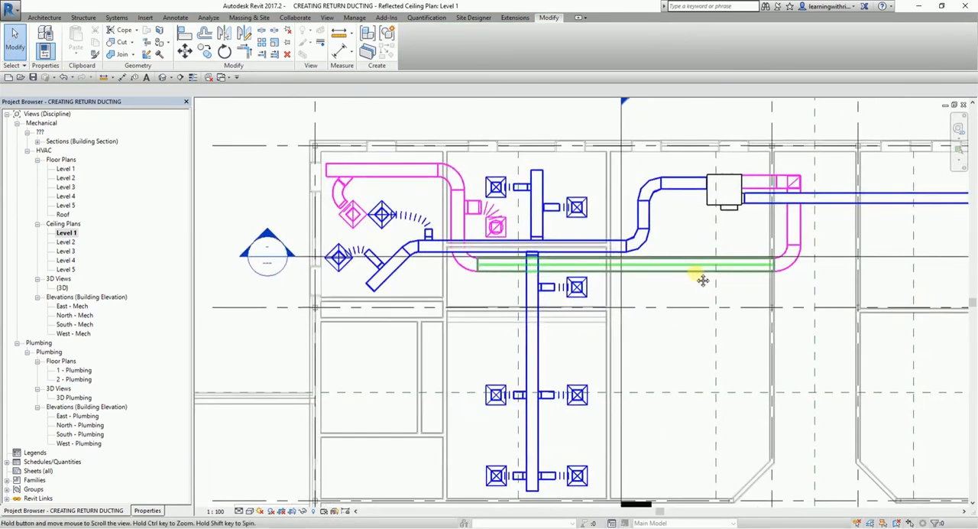
scroll(685, 276, "down", 1)
middle_click_drag(697, 312, 645, 211)
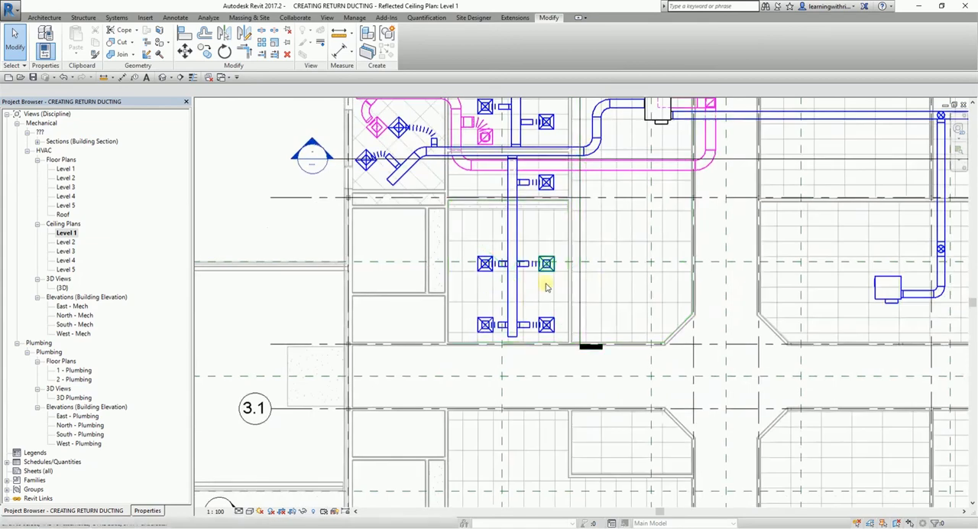
middle_click_drag(565, 301, 555, 344)
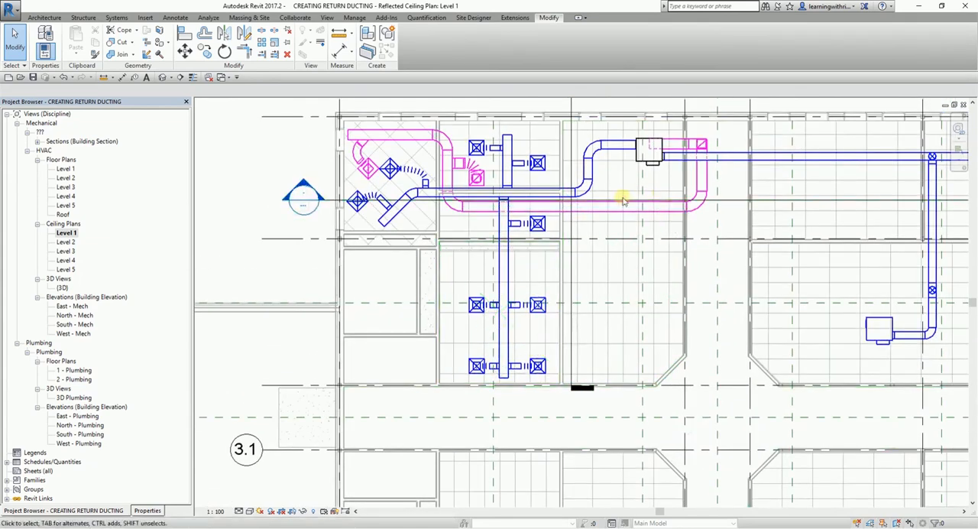
Draw a 400 x 350 branch duct about 6740 mm long at offset 4067 mm down from the horizontal return run, ending level with the adjacent supply duct.
left_click(594, 215)
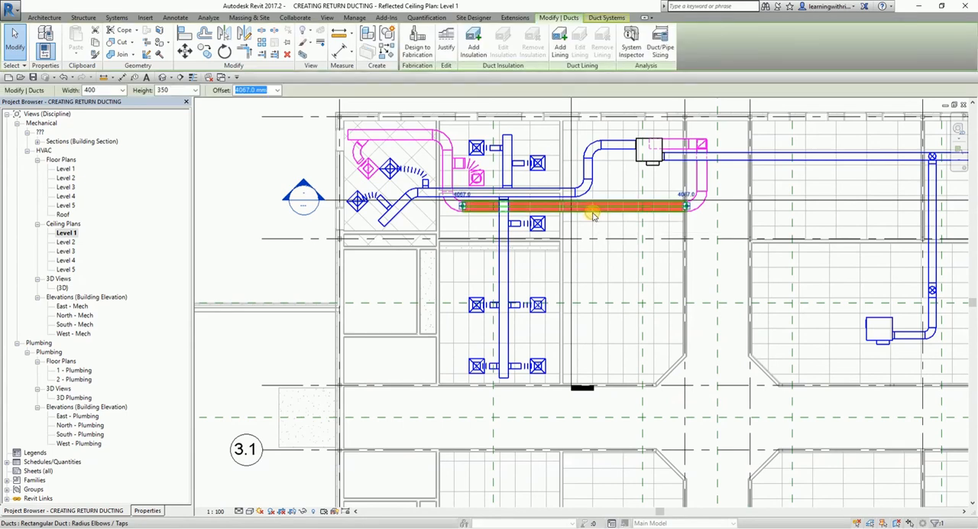
right_click(592, 215)
left_click(634, 286)
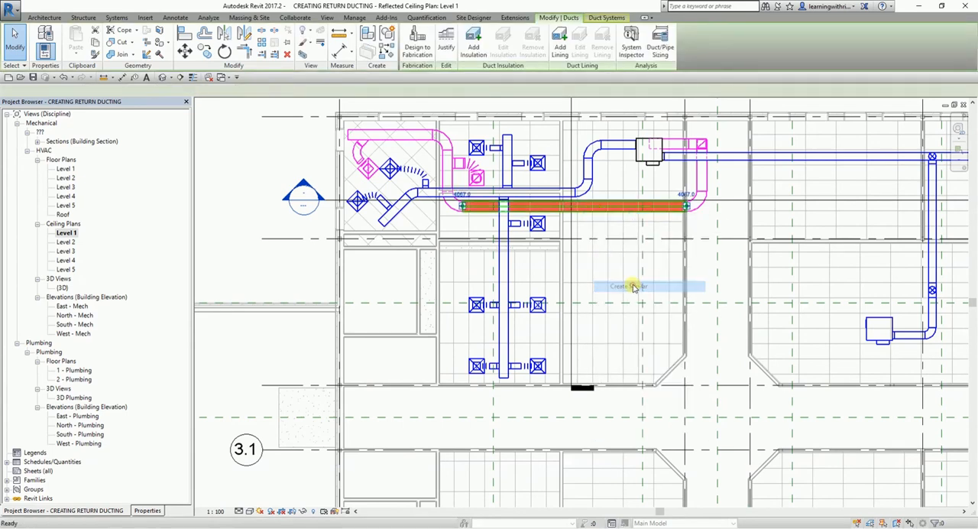
scroll(609, 260, "up", 1)
scroll(584, 223, "up", 1)
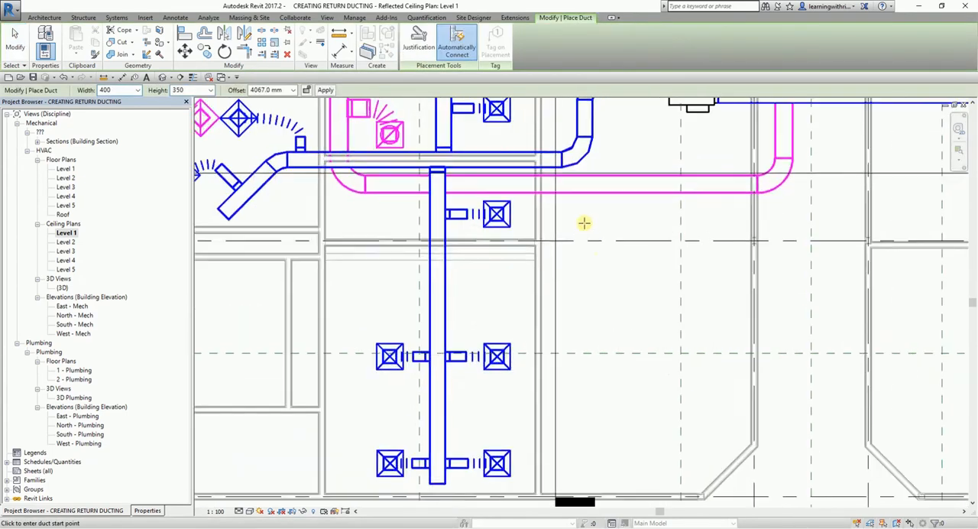
left_click(579, 183)
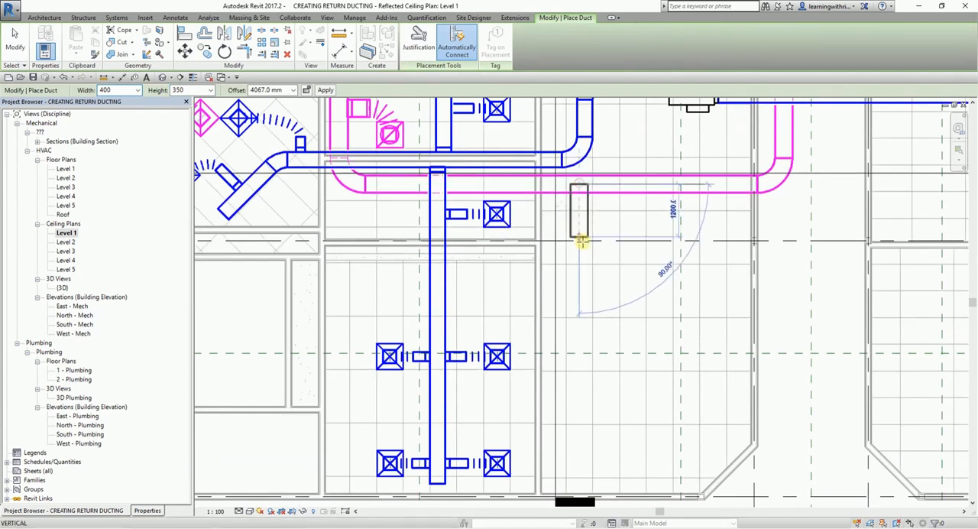
middle_click_drag(583, 328, 585, 253)
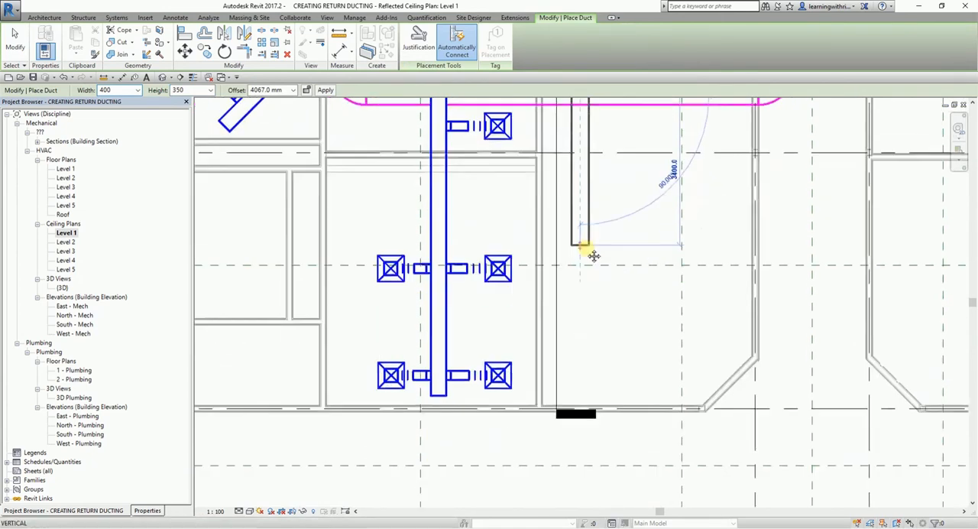
left_click(577, 336)
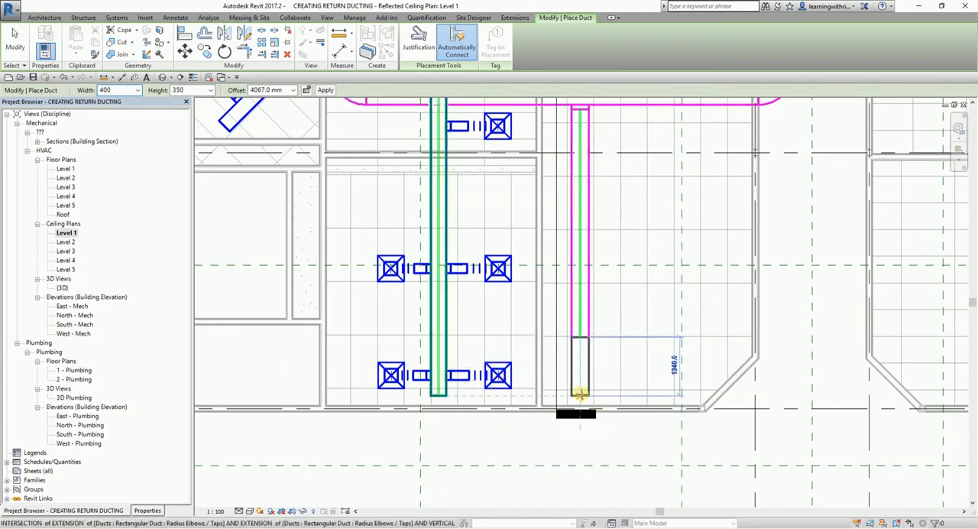
left_click(580, 391)
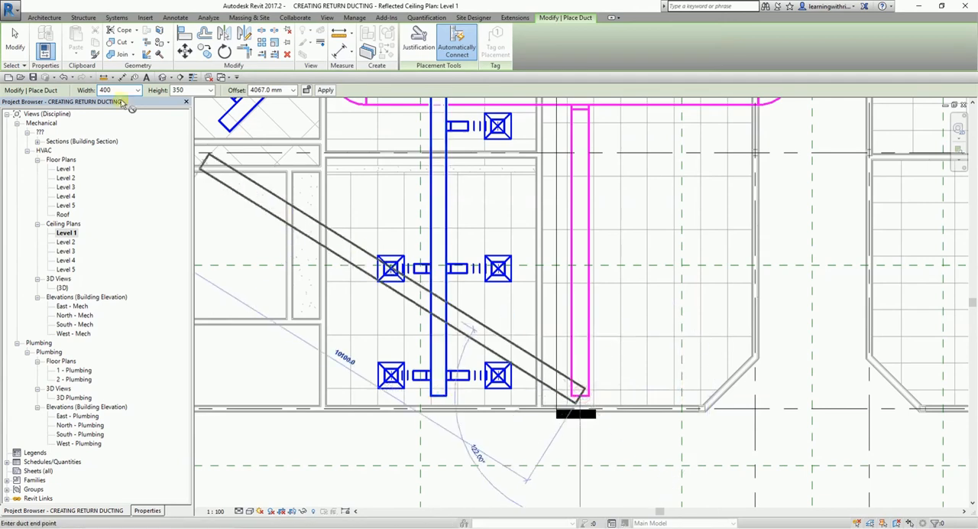
left_click(16, 48)
Place a matching 600 x 600 return diffuser between the two supply diffusers nearest the new branch duct in the four-diffuser room.
scroll(491, 273, "down", 2)
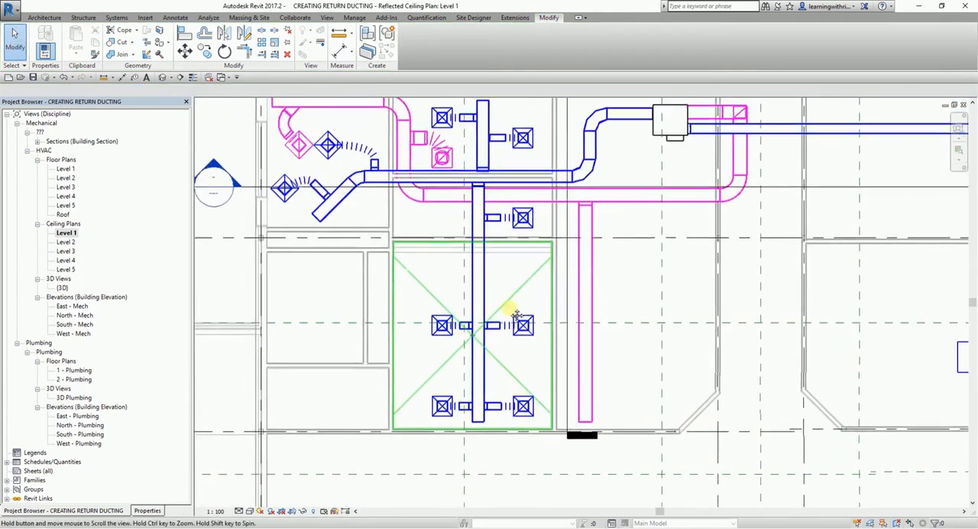
scroll(445, 172, "up", 2)
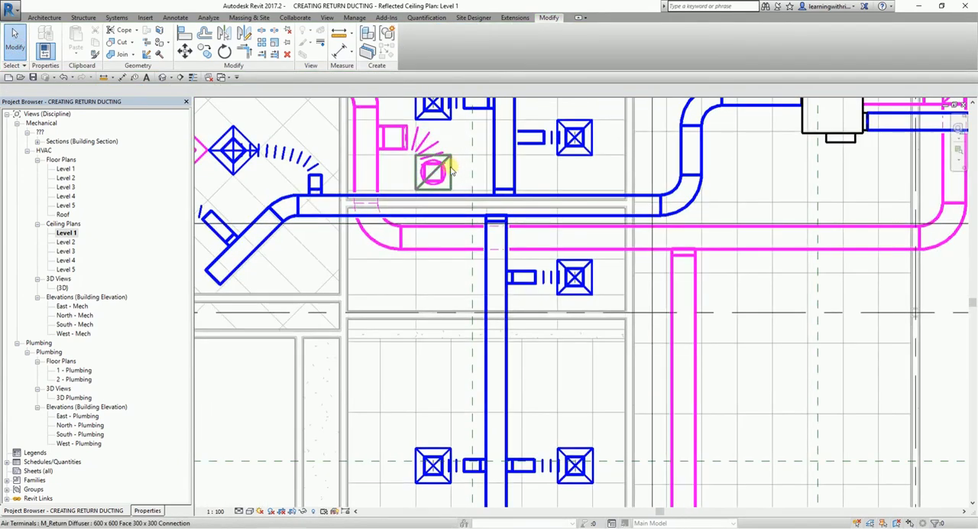
left_click(450, 170)
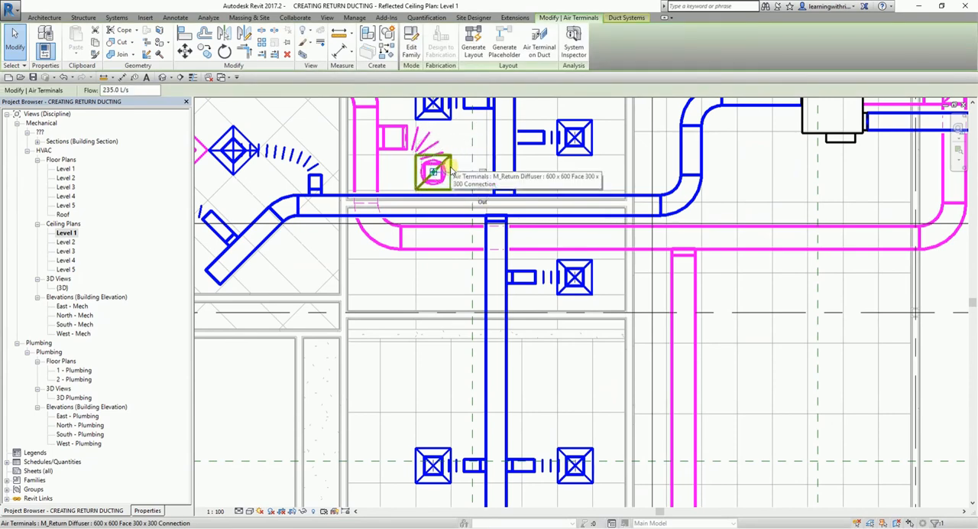
right_click(450, 170)
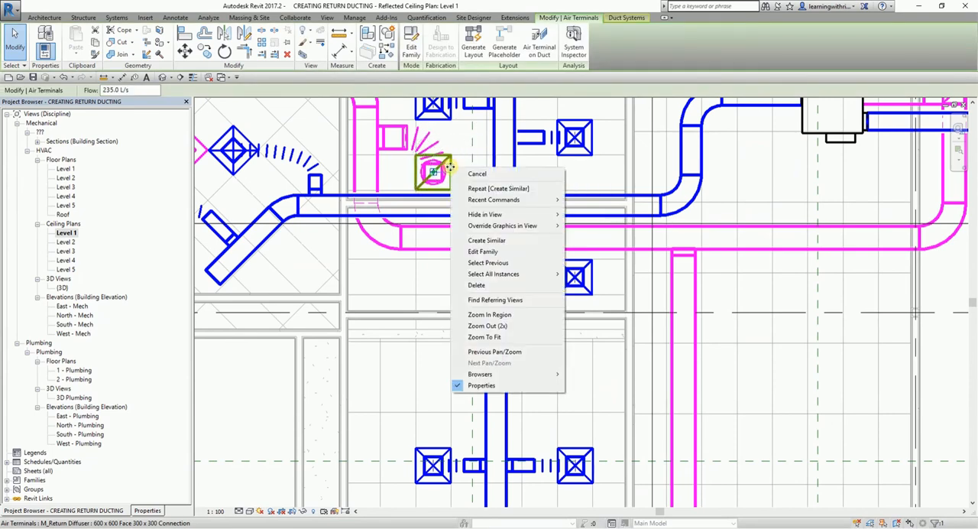
left_click(486, 241)
scroll(531, 338, "down", 3)
middle_click_drag(576, 345, 576, 233)
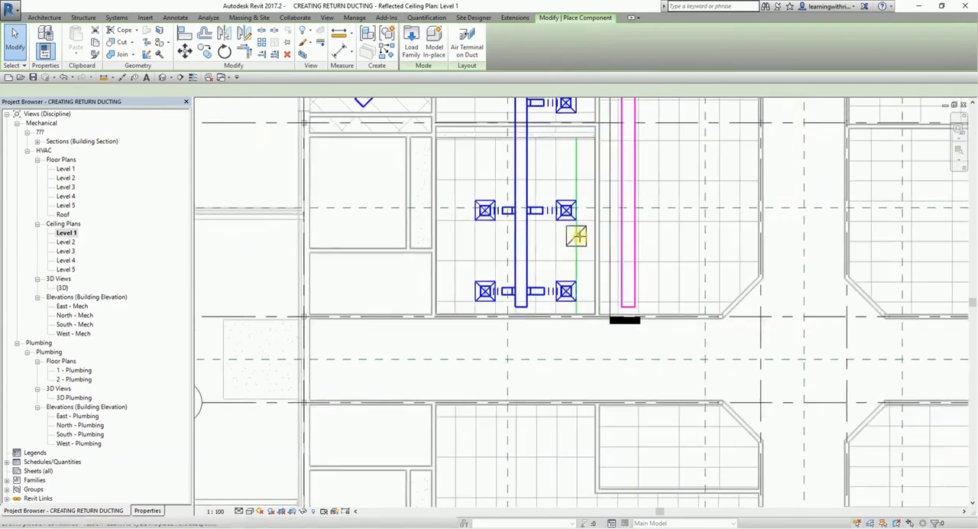
scroll(549, 258, "up", 2)
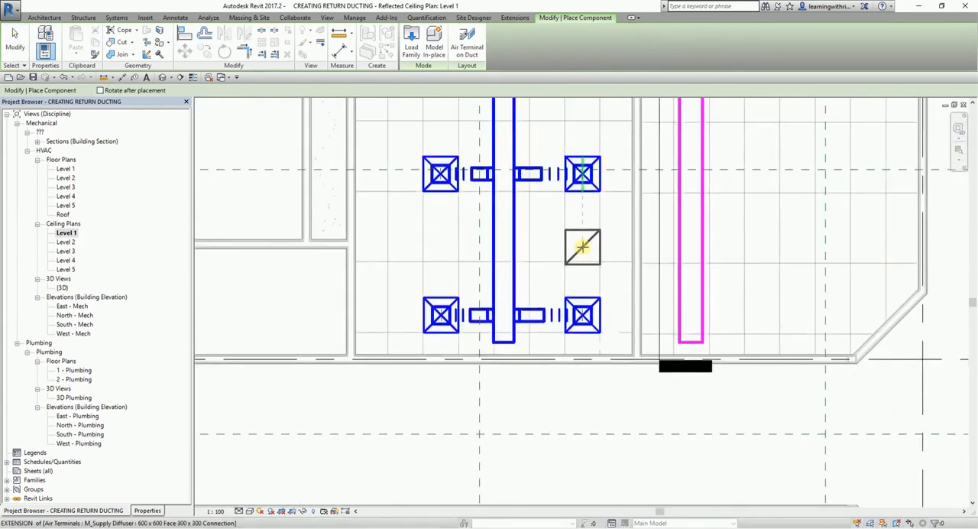
left_click(580, 240)
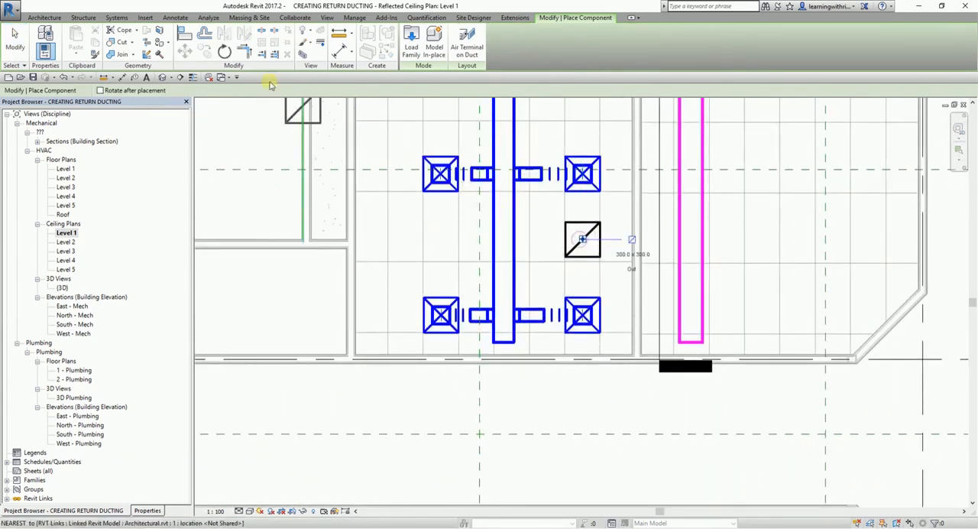
Align the new return diffuser's lower edge with the room's horizontal ceiling grid line.
left_click(185, 36)
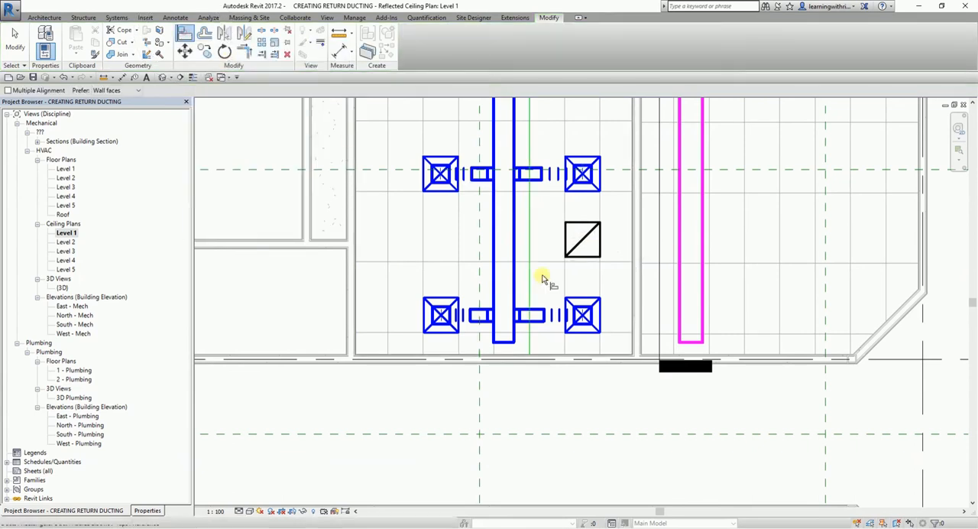
scroll(539, 275, "up", 3)
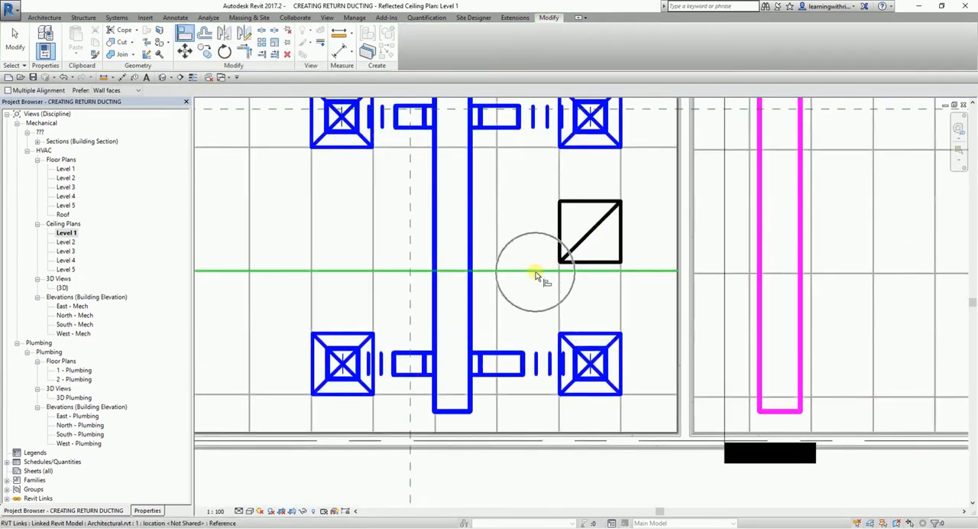
left_click(535, 271)
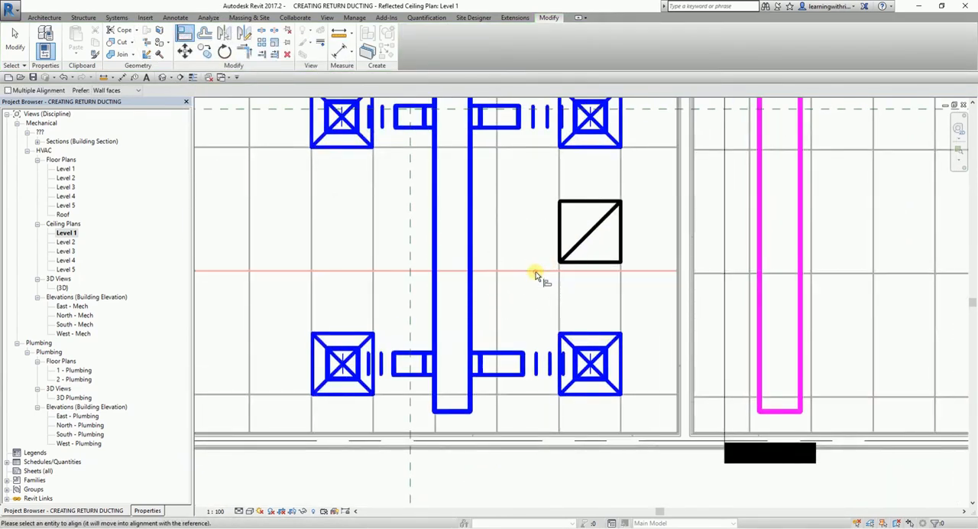
left_click(590, 264)
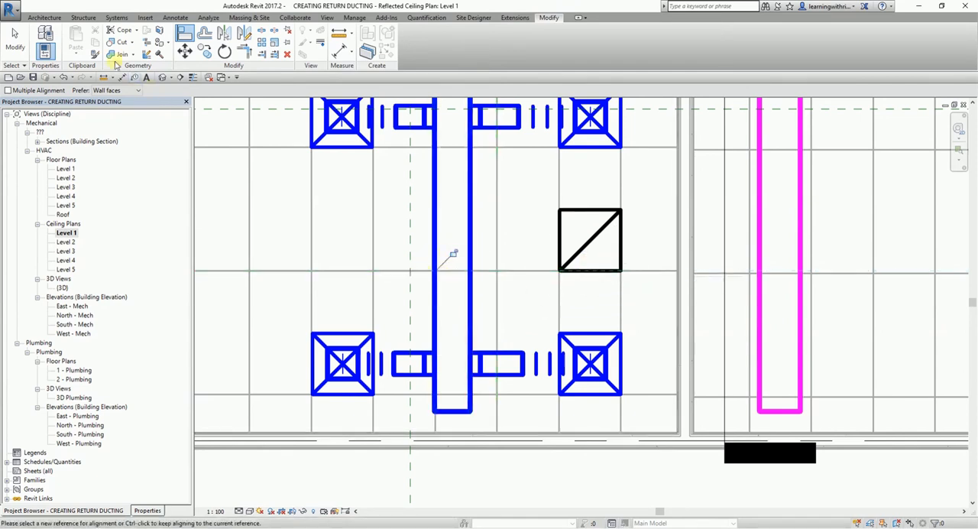
left_click(25, 48)
Connect the new return diffuser into the long vertical return branch duct with Connect Into.
scroll(580, 256, "down", 3)
scroll(527, 313, "up", 3)
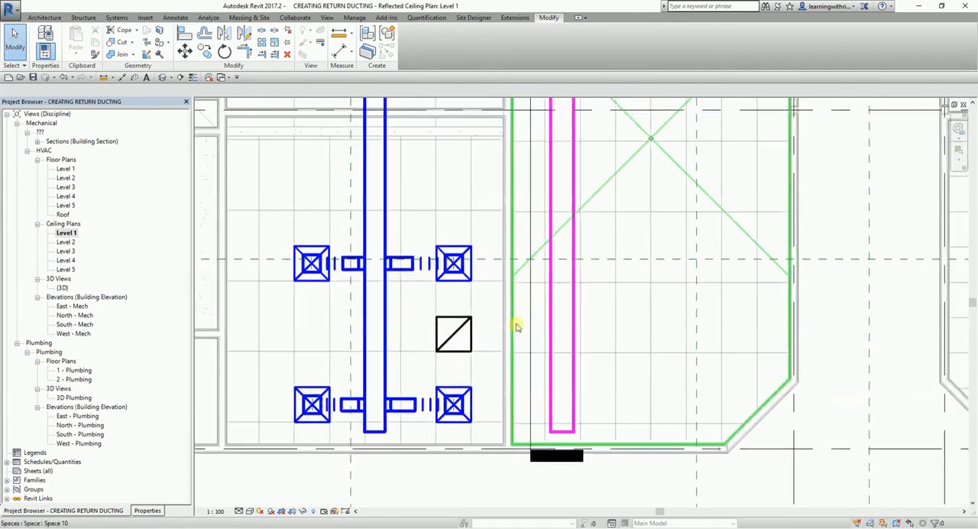
scroll(544, 335, "up", 1)
scroll(543, 315, "down", 2)
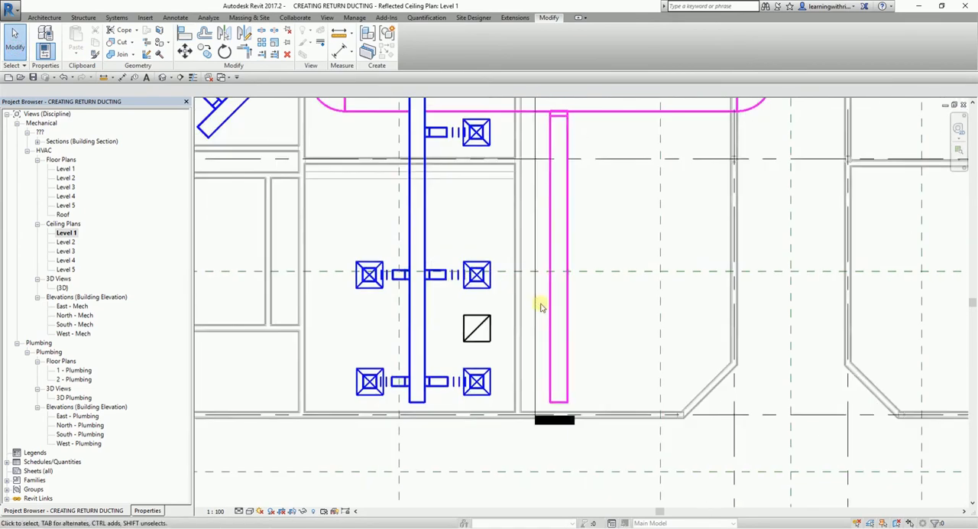
middle_click_drag(546, 307, 560, 310)
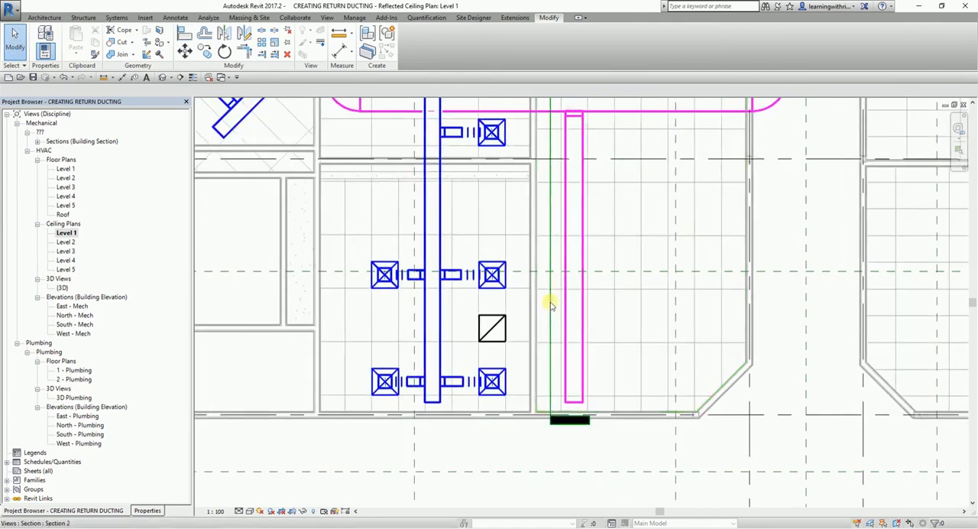
left_click(494, 328)
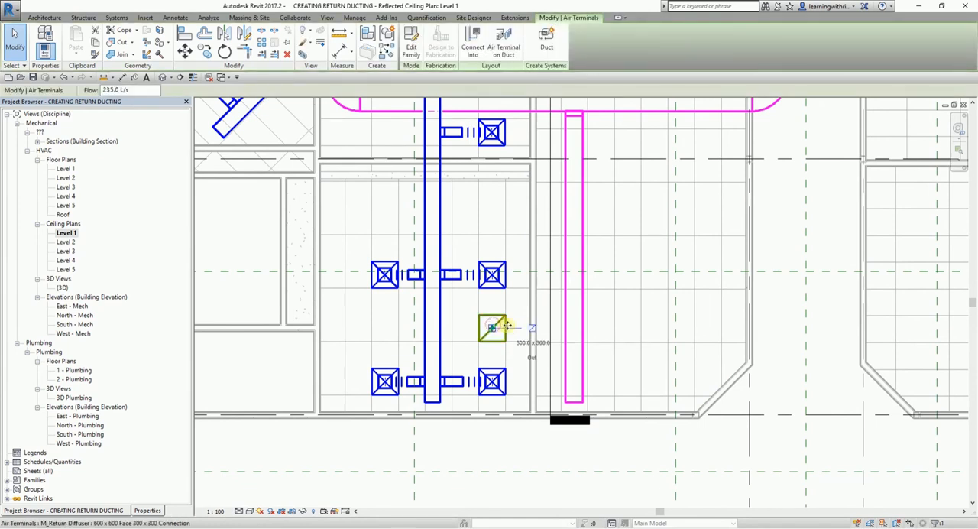
left_click(474, 47)
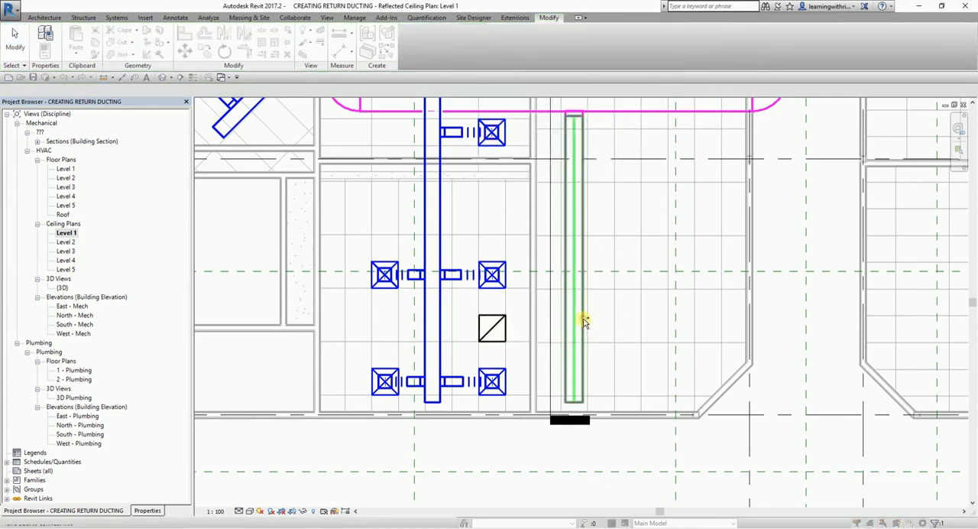
left_click(583, 321)
left_click(19, 49)
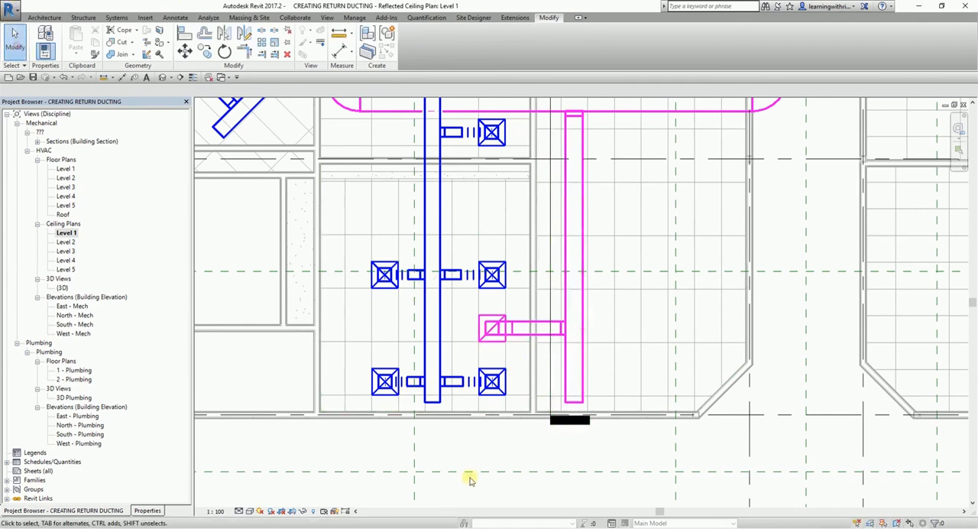
Convert the rigid connection at the new return diffuser to flex duct with a maximum length of 1828.8.
scroll(465, 349, "up", 3)
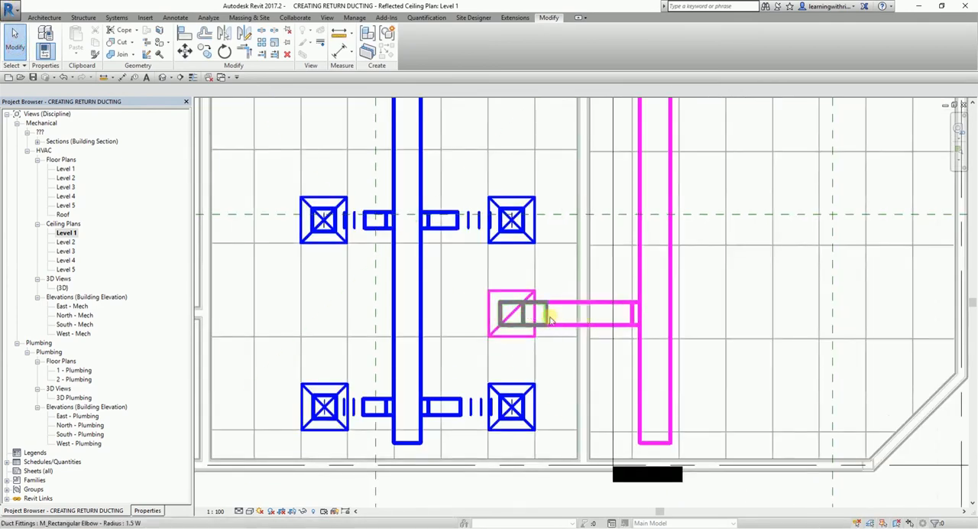
left_click(116, 17)
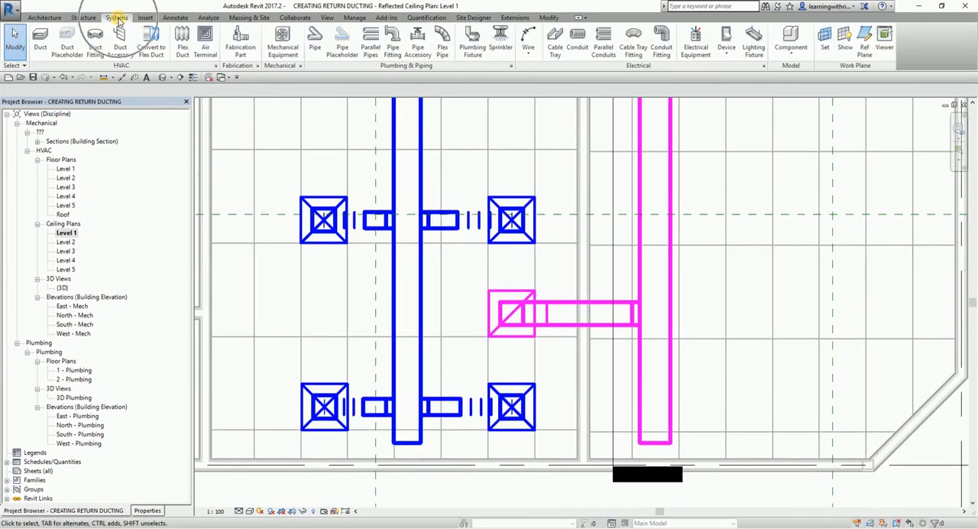
left_click(152, 50)
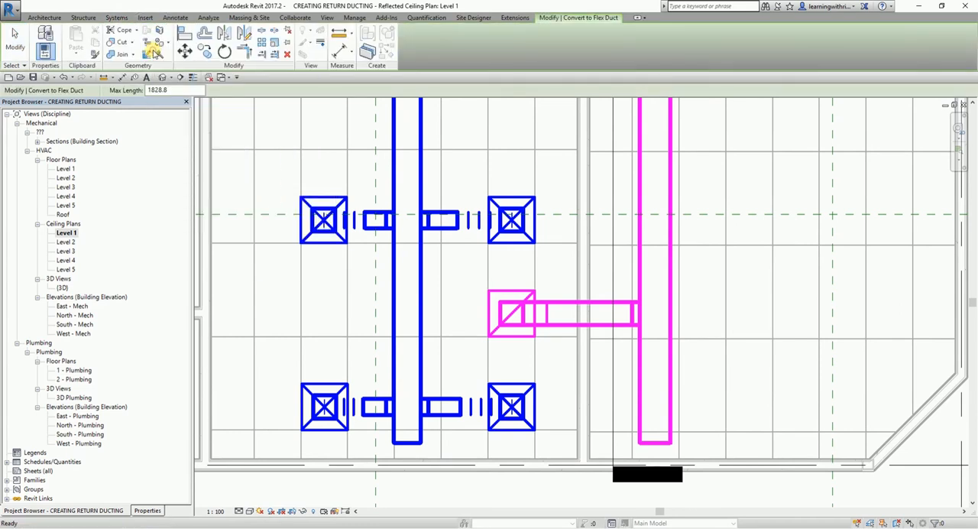
left_click(517, 340)
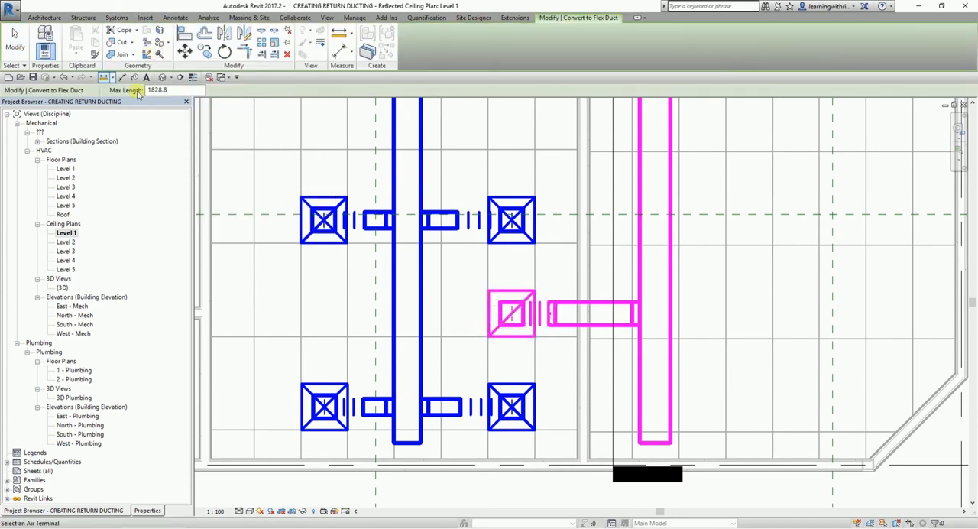
left_click(17, 40)
scroll(660, 337, "down", 2)
middle_click_drag(643, 262, 670, 361)
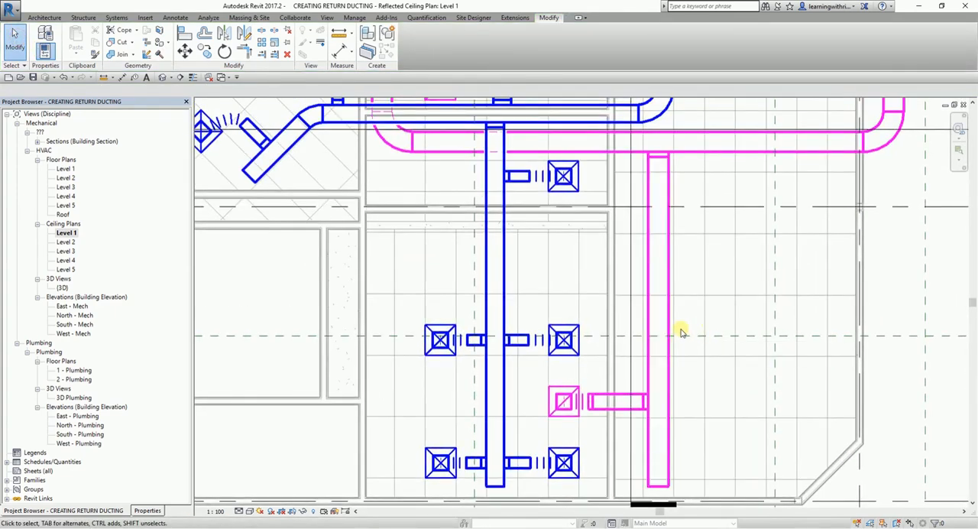
scroll(673, 329, "down", 2)
middle_click_drag(724, 312, 703, 301)
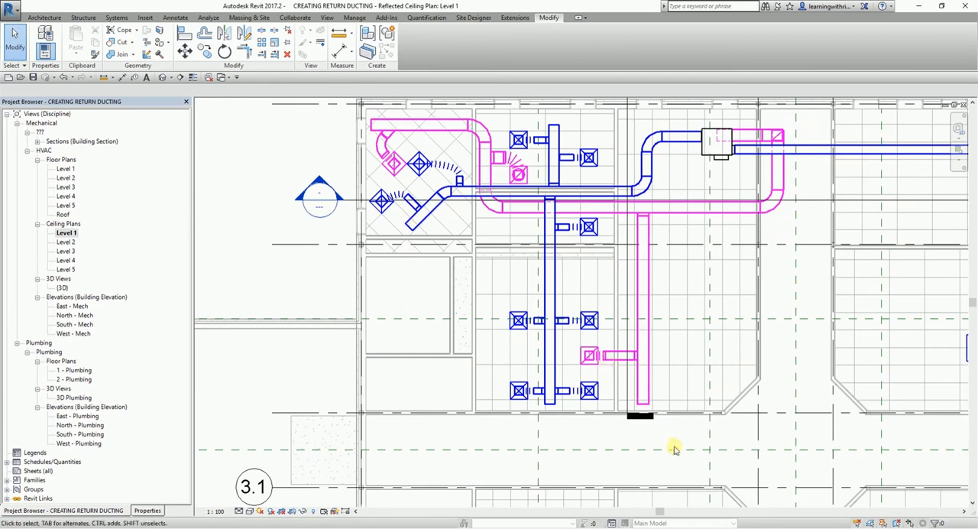
scroll(635, 401, "up", 3)
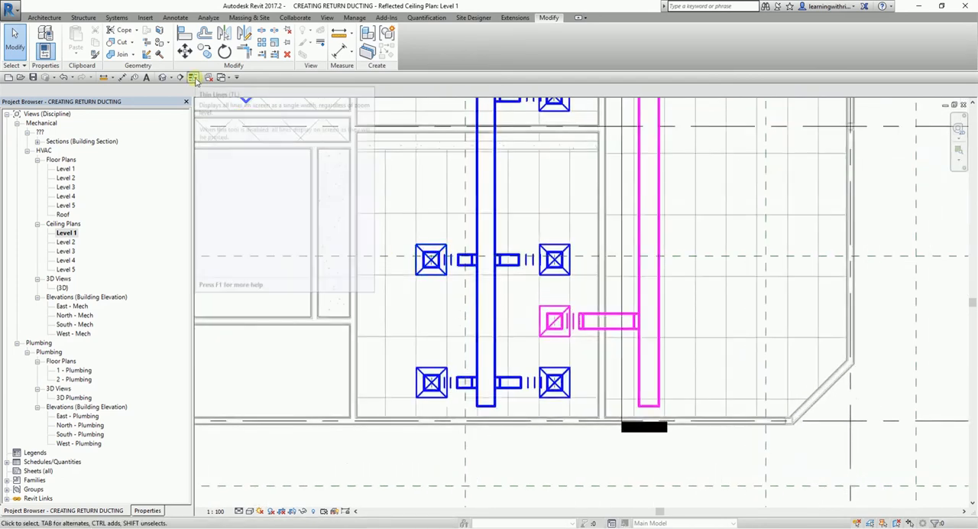
Turn on thin lines and set the Level 1 ceiling plan's visual style to Shaded.
left_click(193, 80)
scroll(507, 266, "down", 3)
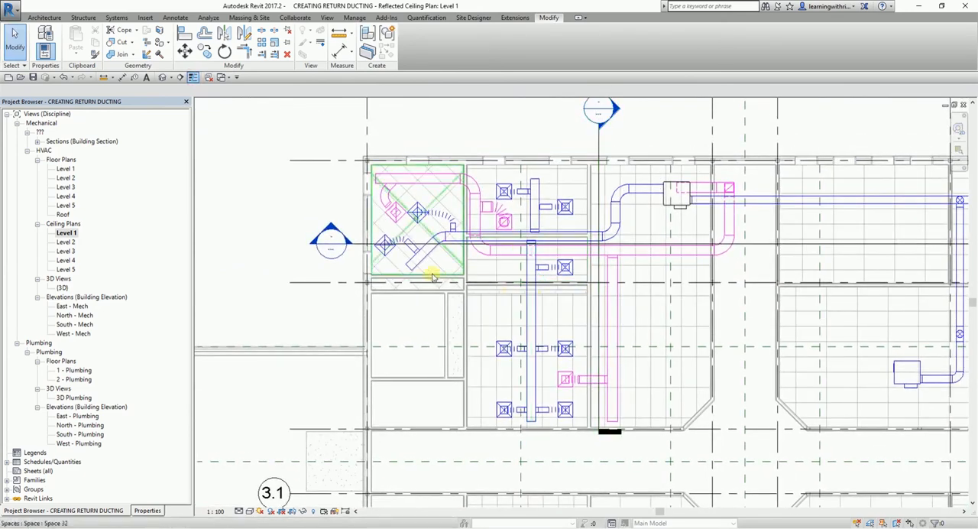
scroll(431, 276, "up", 1)
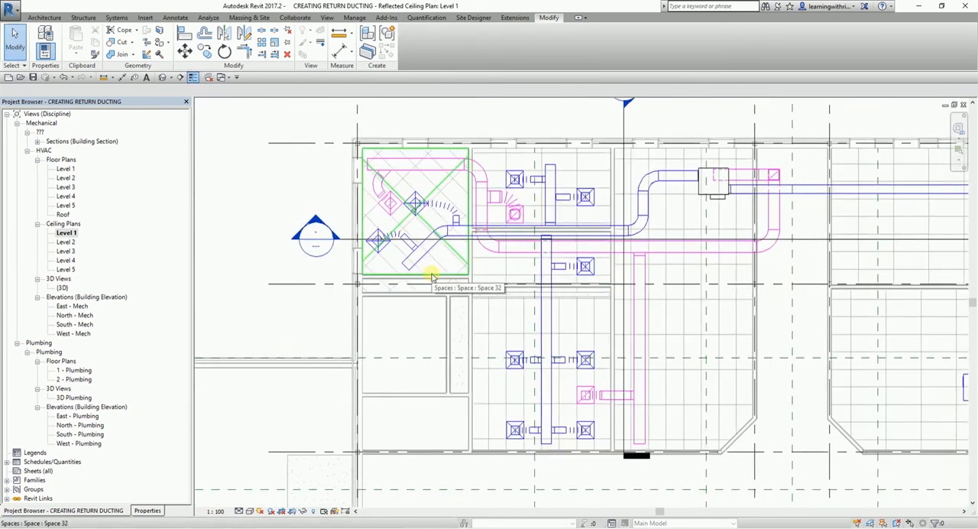
scroll(714, 212, "down", 2)
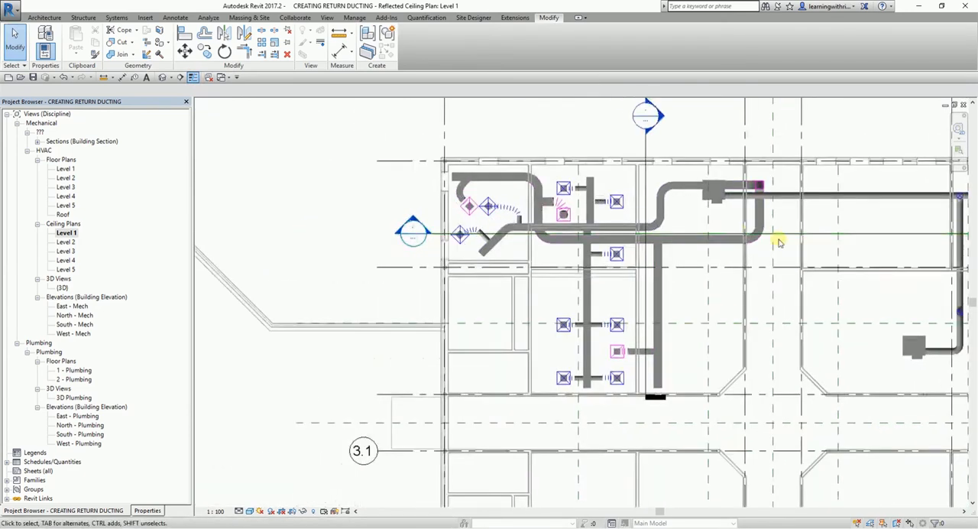
middle_click_drag(828, 254, 670, 255)
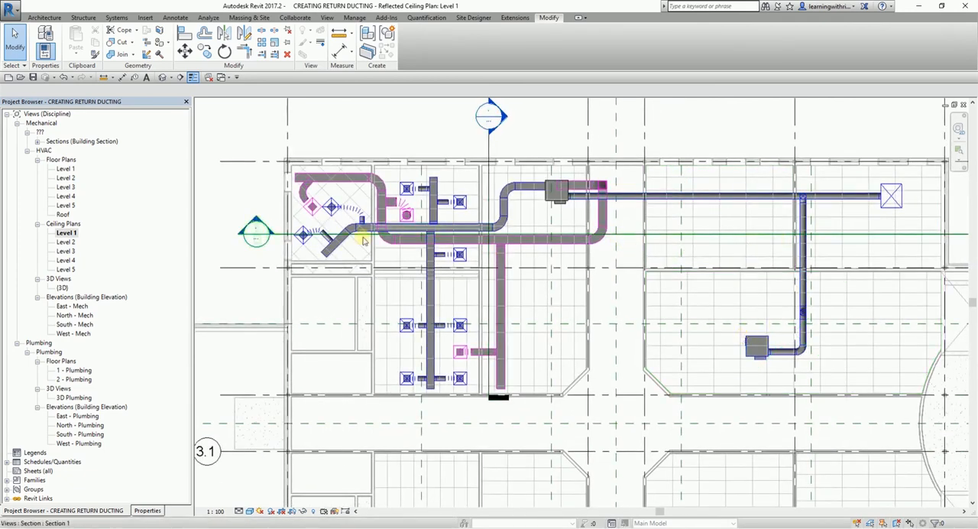
Cap the open end of the horizontal return duct in the corner room with the diagonal ceiling grid.
scroll(286, 169, "up", 6)
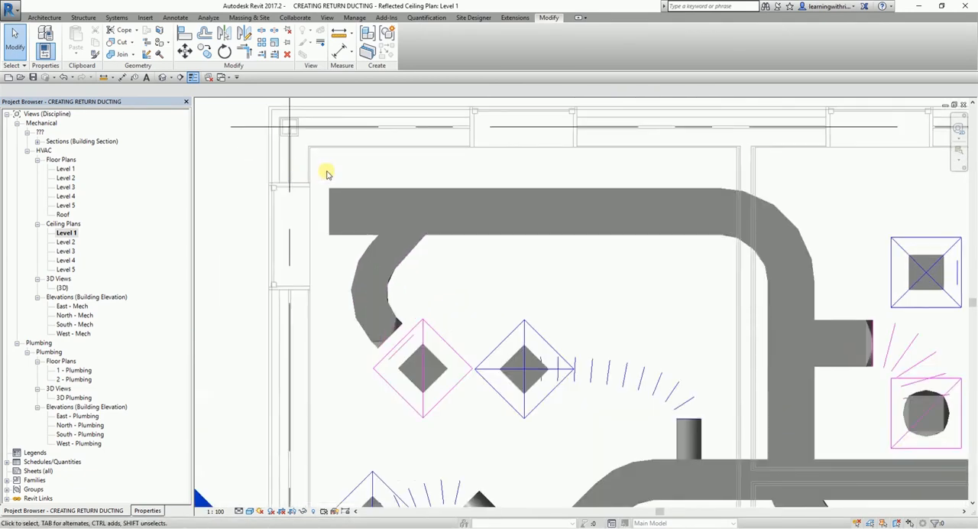
left_click(338, 194)
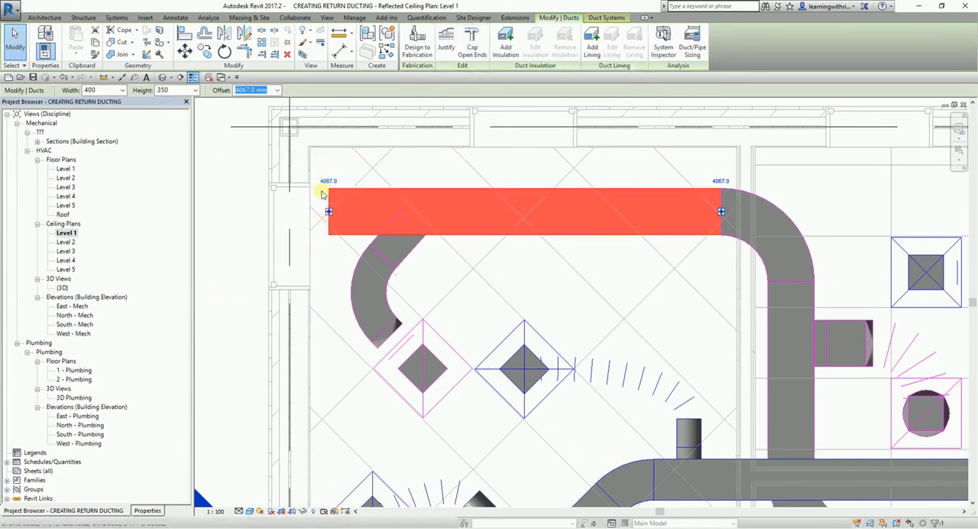
left_click(476, 48)
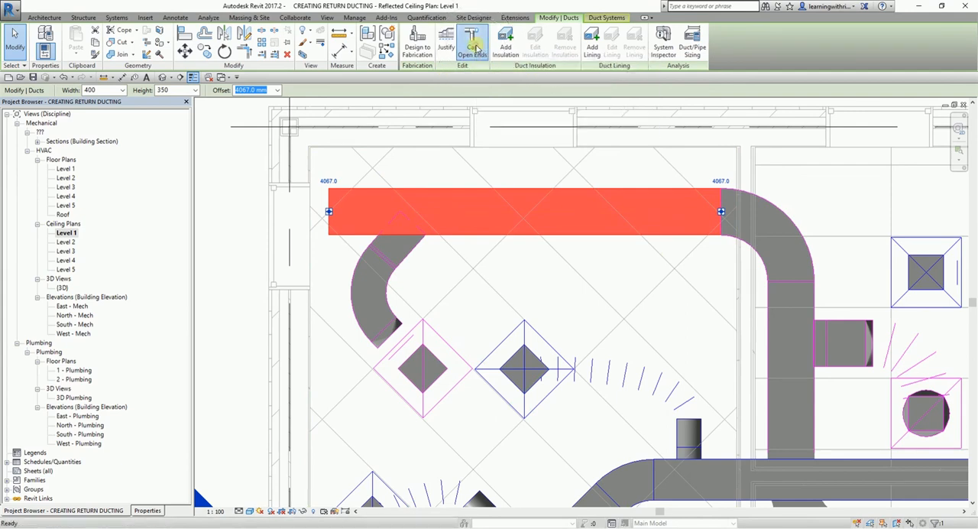
Cap the open lower ends of the long vertical return branch duct and the supply branch duct in the four-diffuser room.
scroll(503, 260, "down", 3)
middle_click_drag(618, 344, 374, 44)
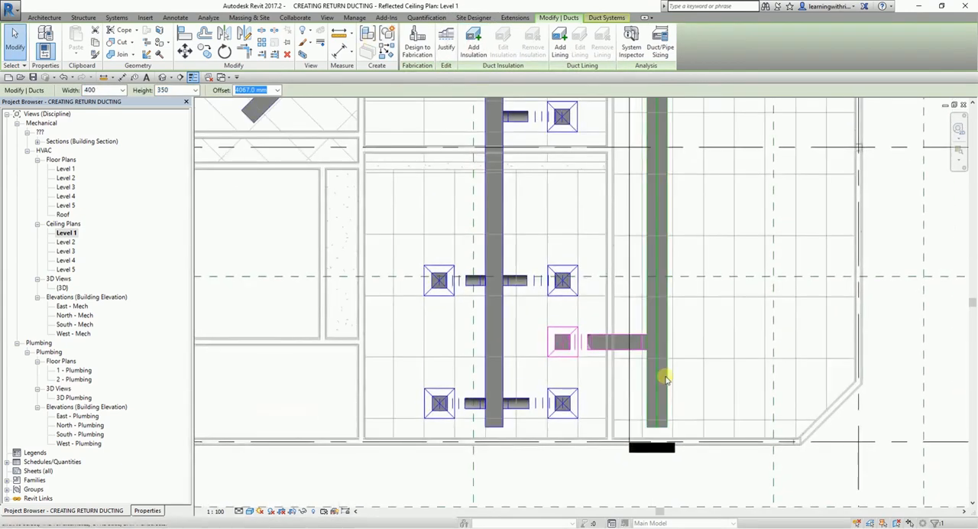
scroll(665, 380, "up", 3)
key("Escape")
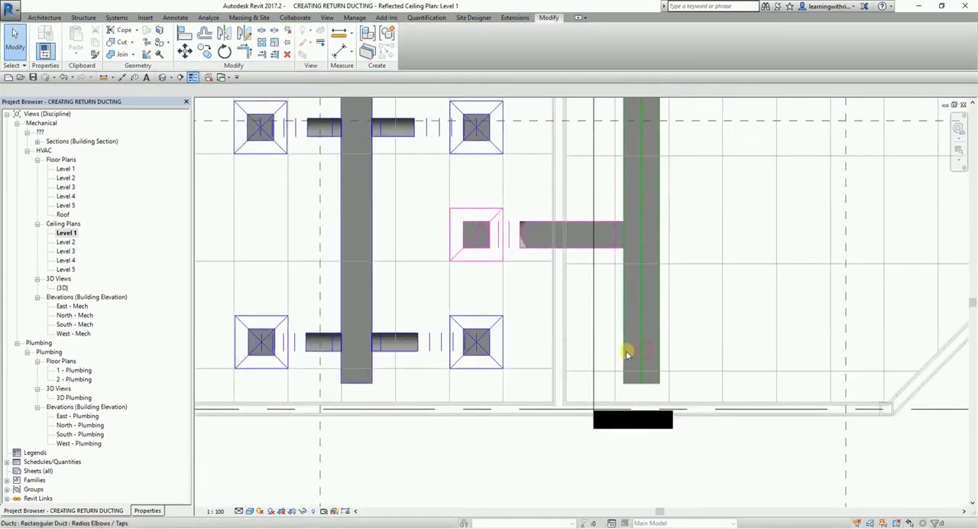
left_click(643, 286)
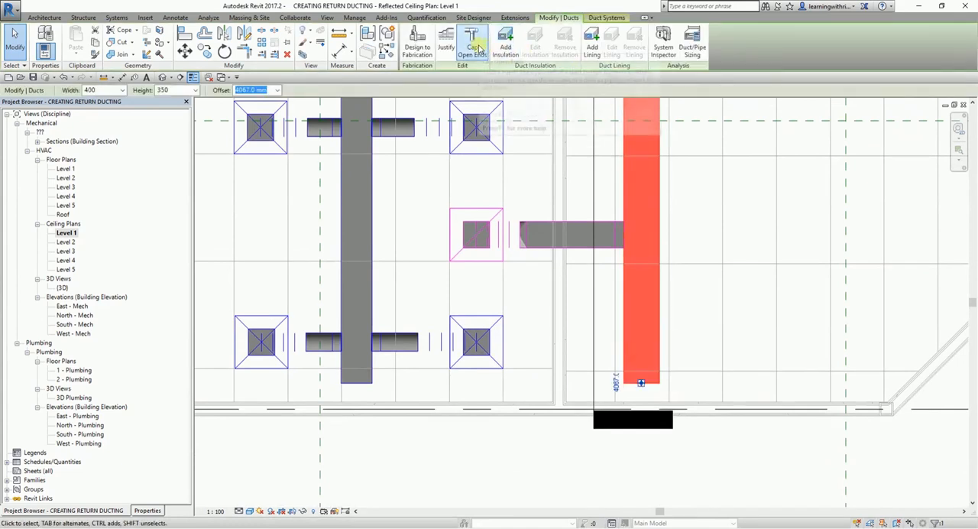
left_click(371, 287)
left_click(472, 44)
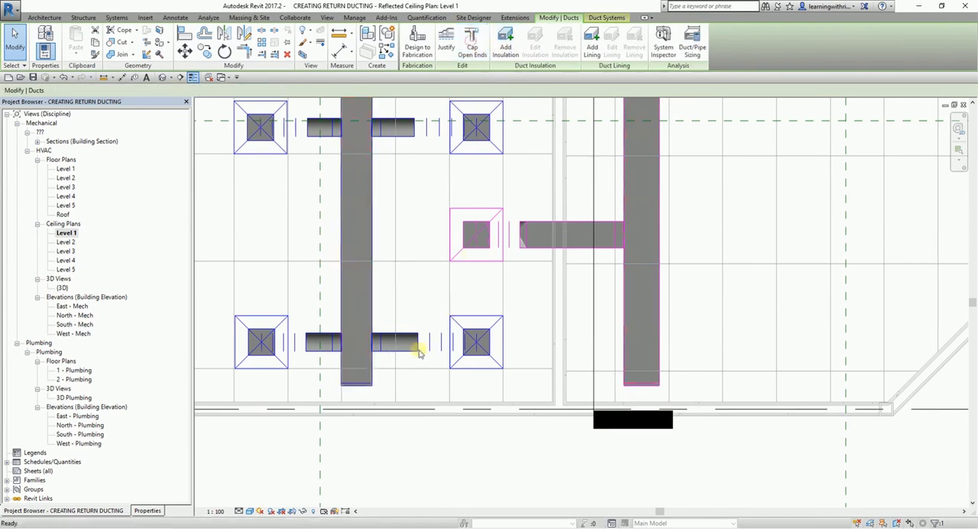
left_click(17, 52)
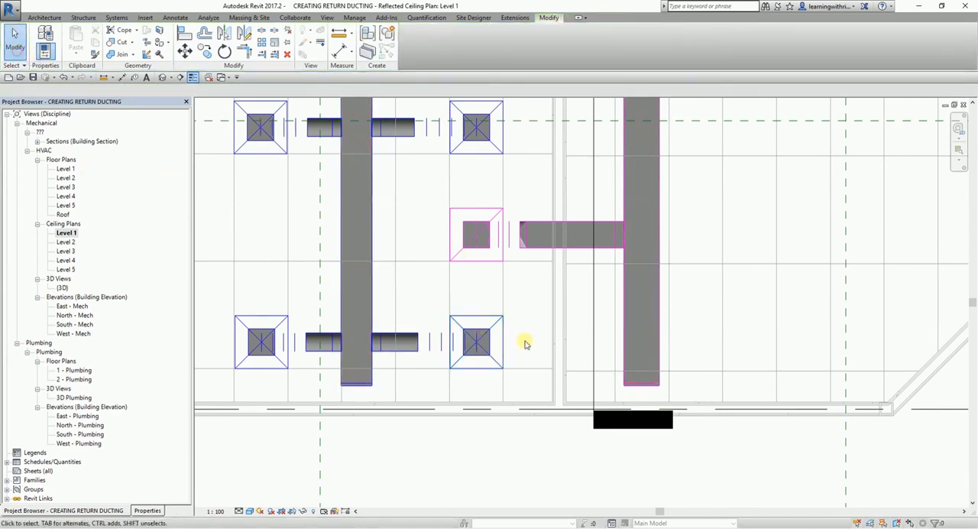
Open the default 3D view and bring the whole supply and return duct network into sight.
scroll(530, 306, "down", 5)
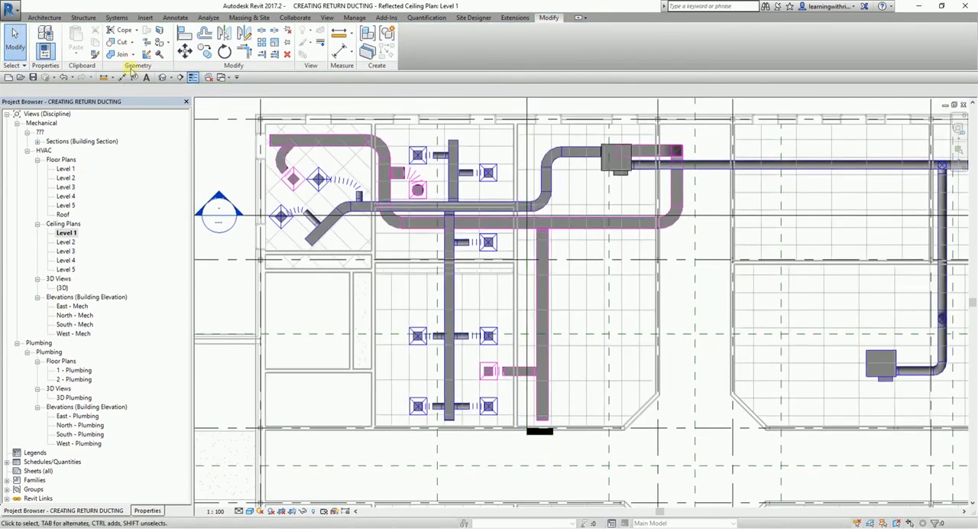
scroll(373, 316, "down", 1)
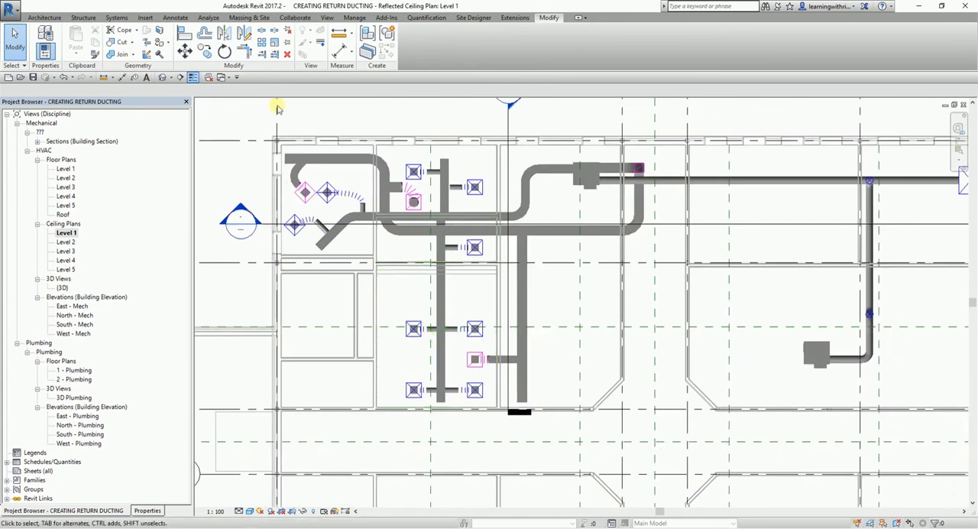
left_click(162, 78)
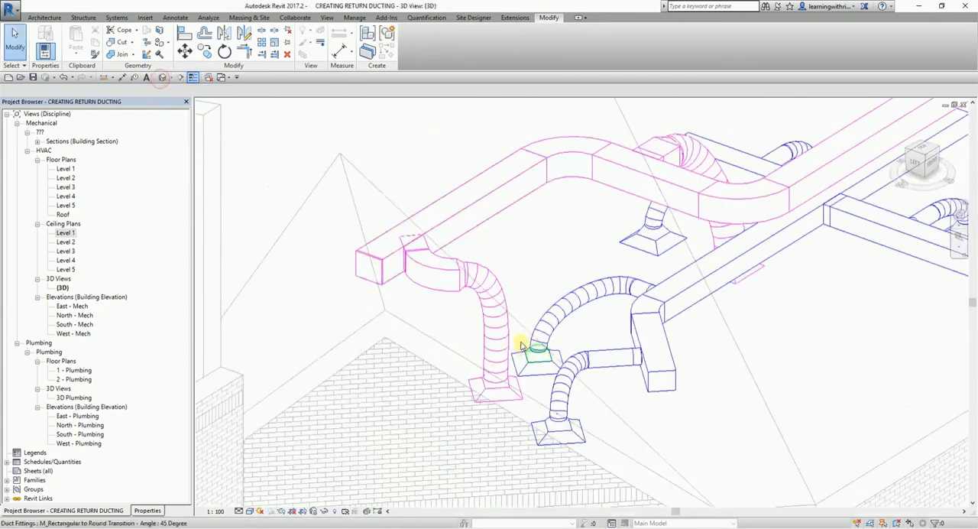
scroll(521, 345, "down", 4)
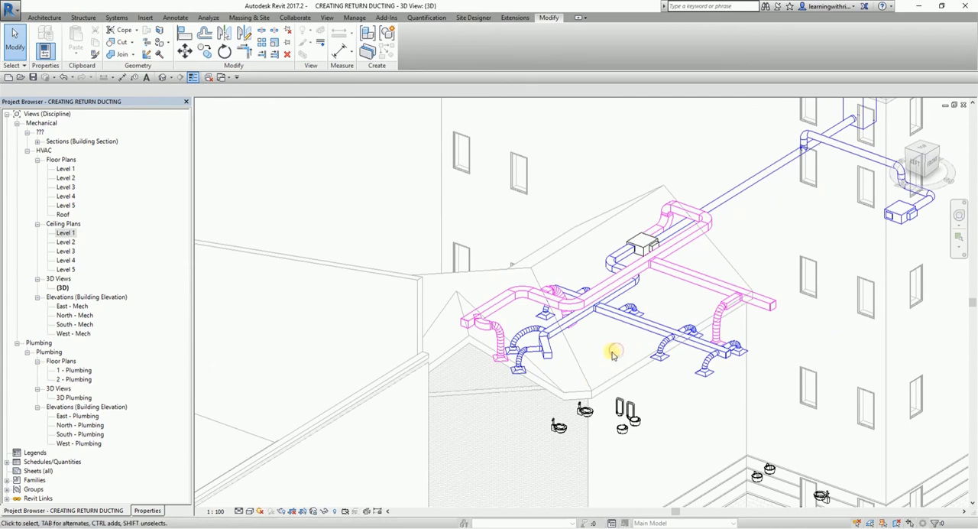
middle_click_drag(586, 356, 634, 360)
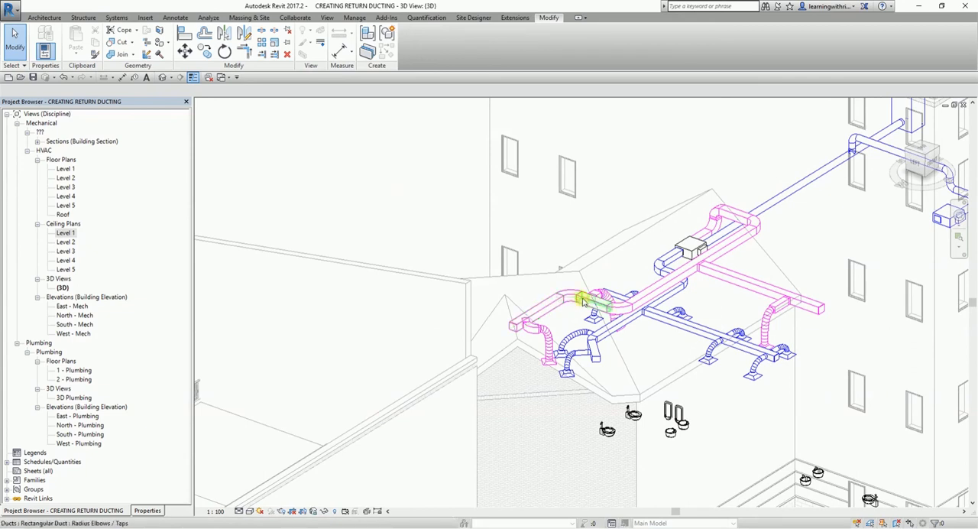
Remove the Mechanical Plan template from the 3D view by setting its View Template to <None>.
left_click(251, 511)
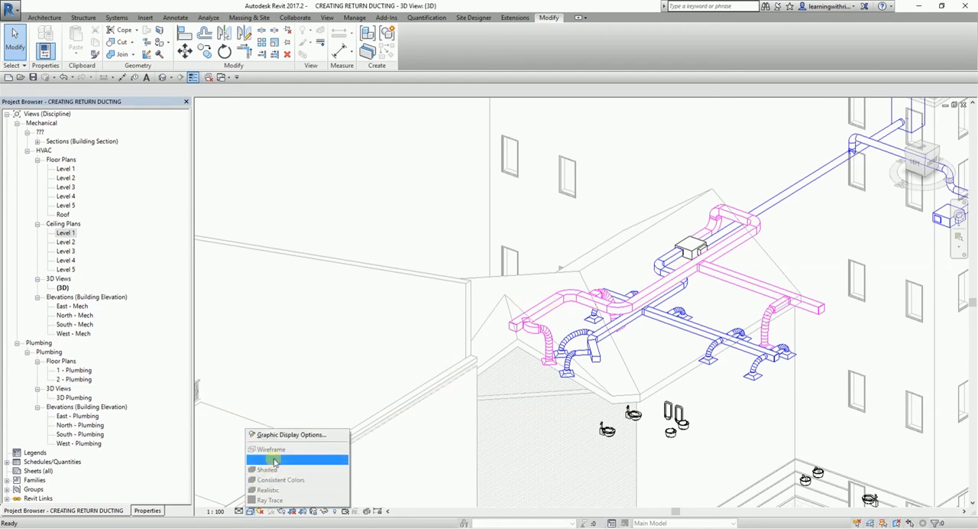
left_click(161, 510)
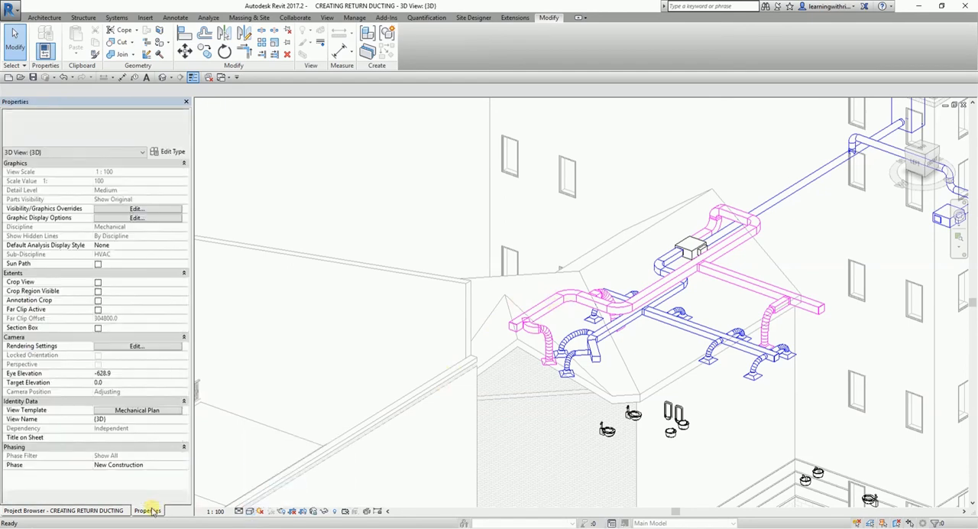
left_click(41, 413)
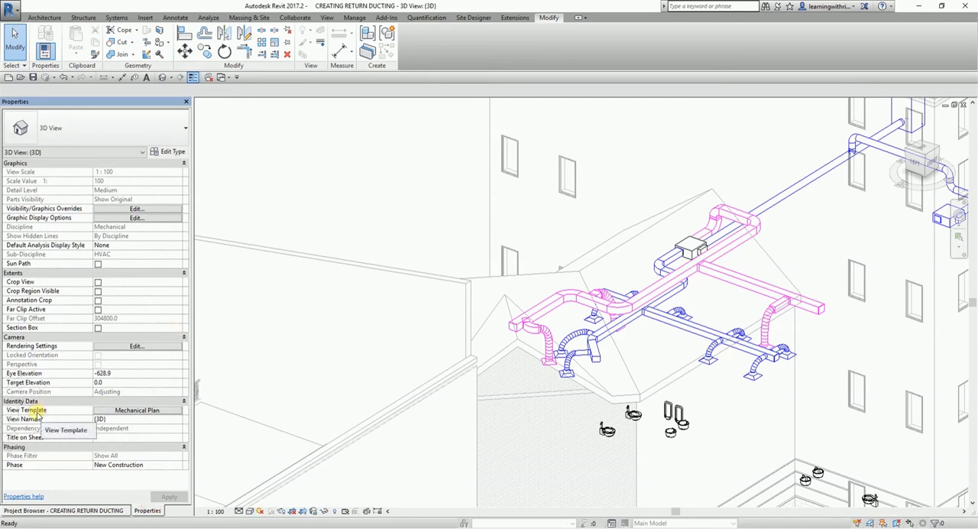
left_click(250, 511)
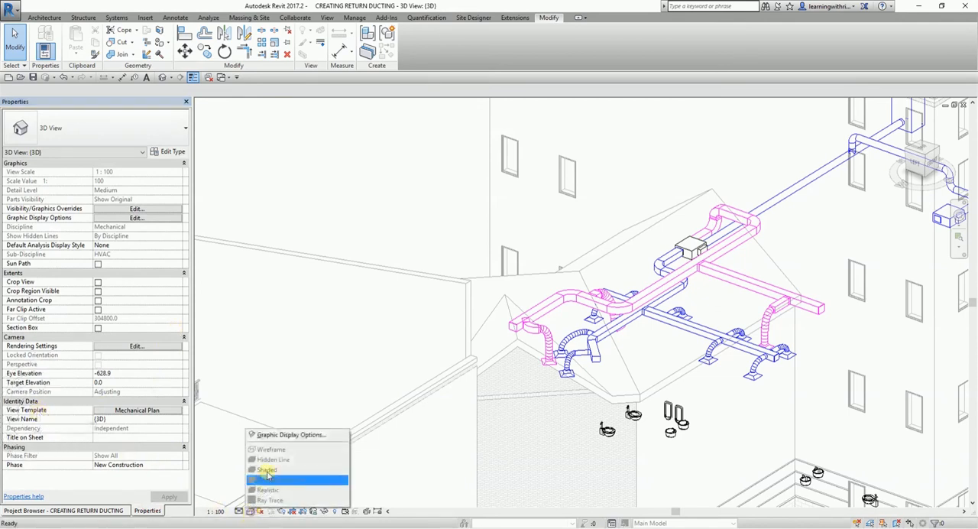
left_click(275, 478)
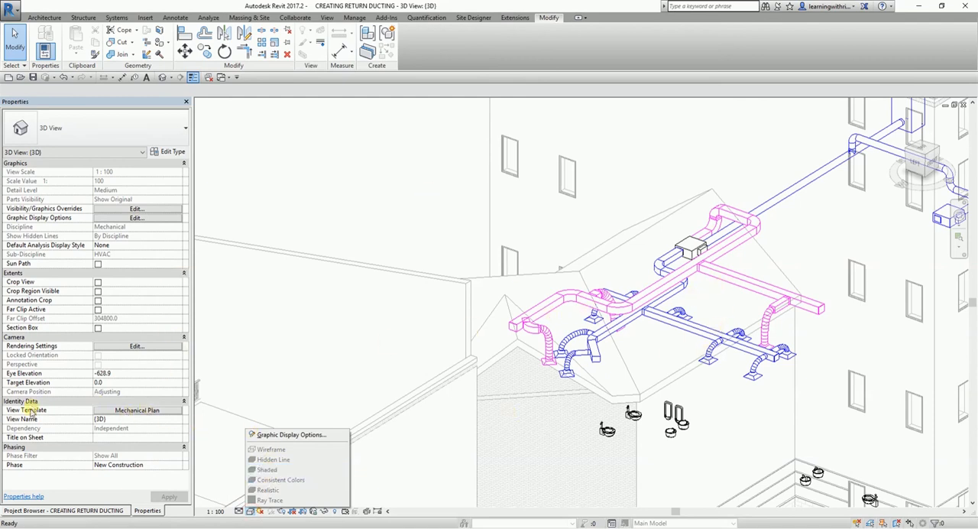
left_click(128, 411)
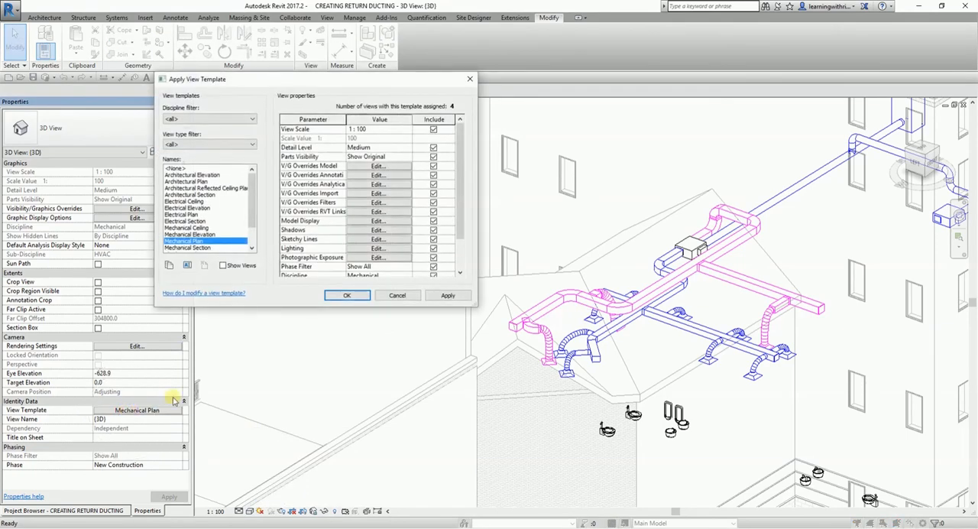
left_click(181, 168)
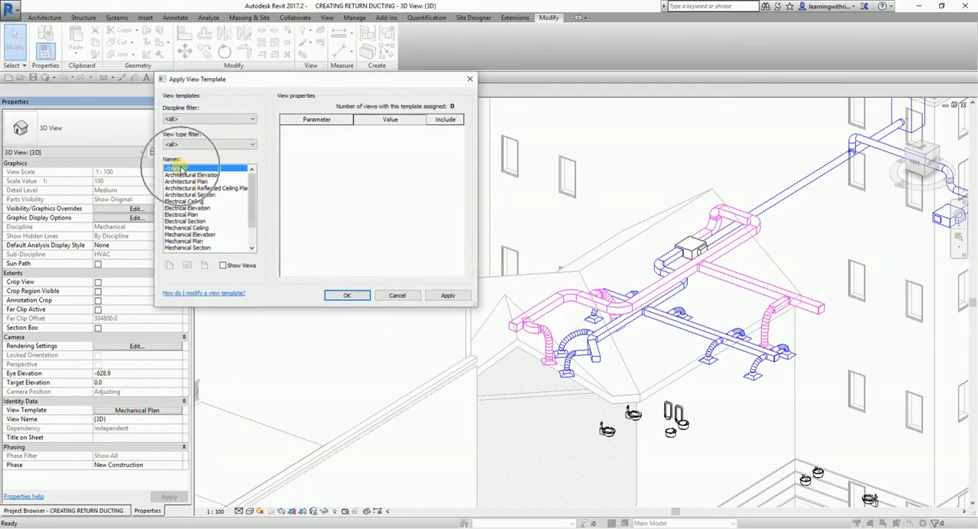
left_click(347, 296)
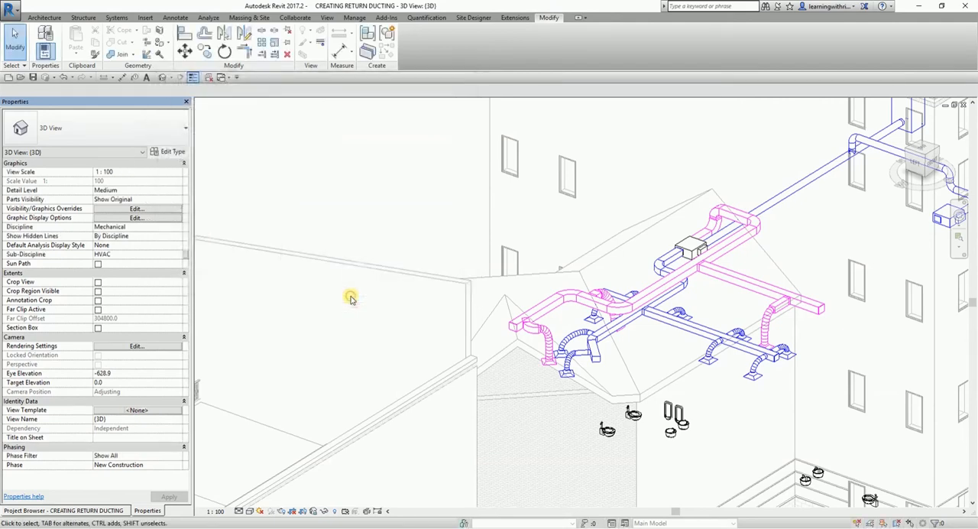
Set the 3D view's visual style to Shaded and inspect the supply and return ductwork from several sides.
middle_click_drag(589, 321, 487, 309)
scroll(489, 309, "up", 2)
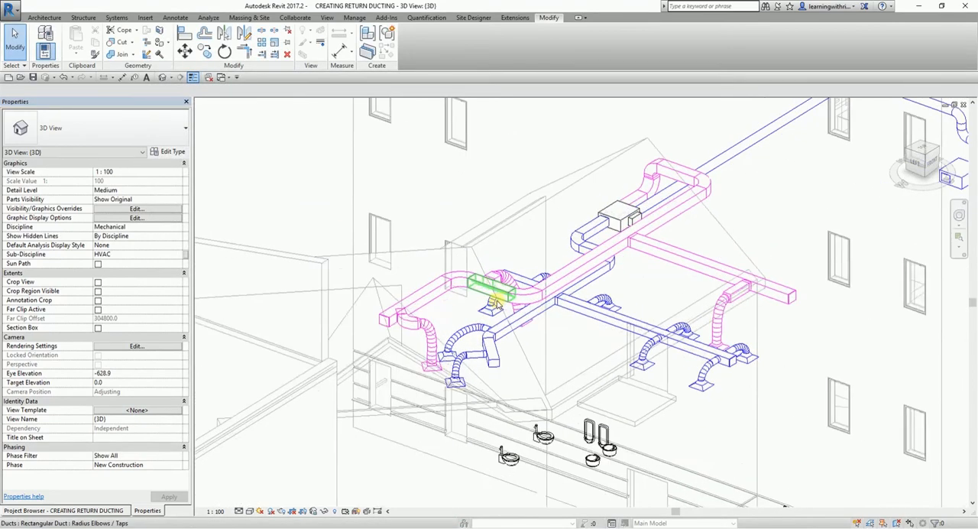
key("d")
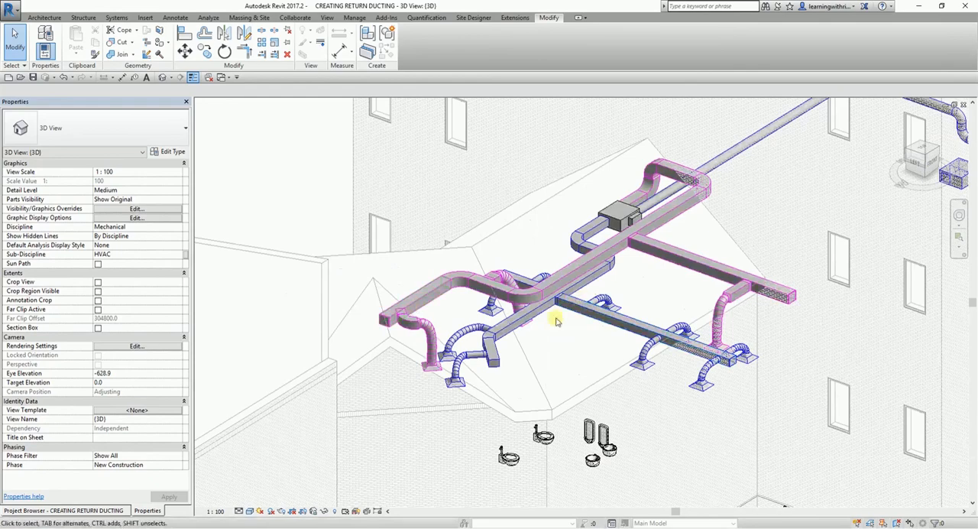
scroll(549, 338, "down", 1)
mouse_move(640, 320)
middle_mouse_down()
mouse_move(531, 351)
mouse_move(644, 365)
mouse_move(629, 334)
mouse_move(594, 327)
mouse_move(648, 402)
mouse_move(524, 400)
mouse_move(585, 393)
mouse_move(550, 397)
mouse_move(688, 410)
mouse_move(764, 343)
mouse_move(691, 298)
middle_mouse_up()
scroll(241, 332, "up", 1)
scroll(245, 327, "up", 1)
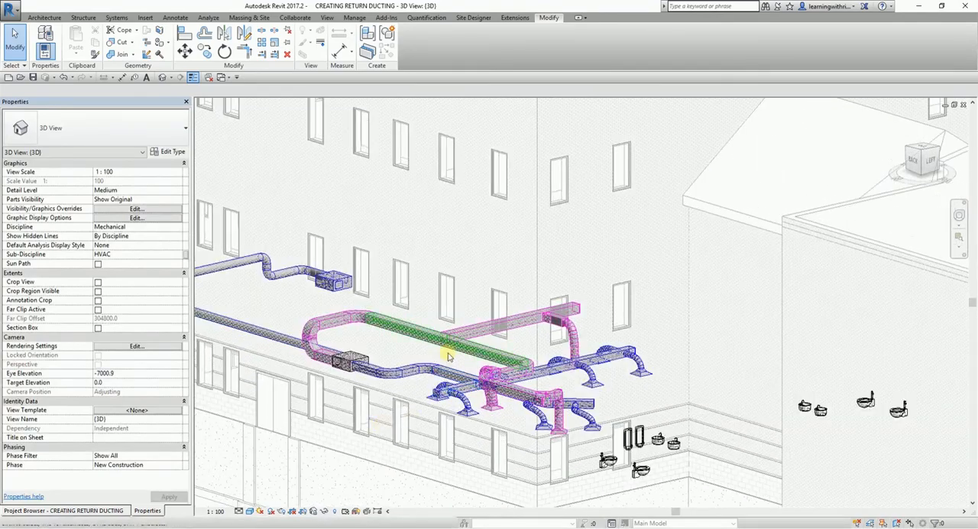
scroll(611, 382, "down", 3)
middle_click_drag(693, 424, 754, 419, "shift")
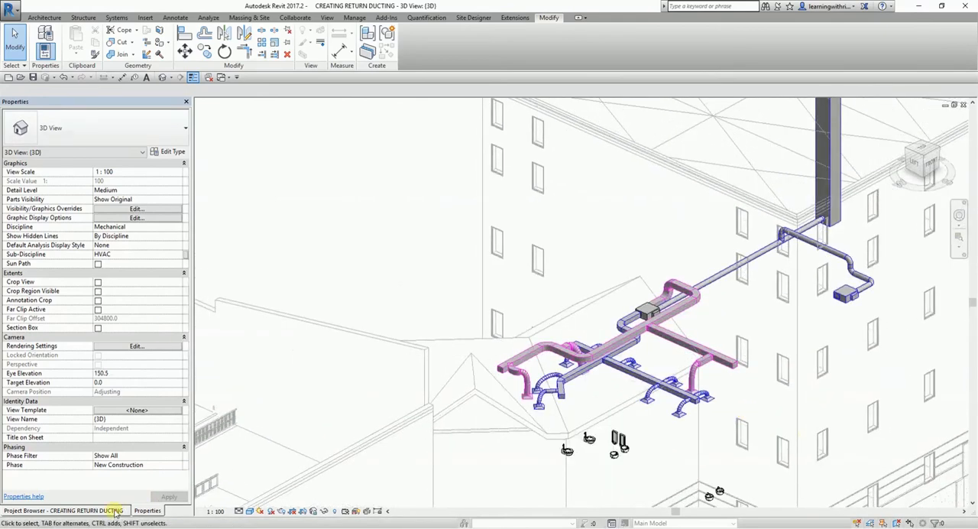
In the Level 1 ceiling plan, select the whole return duct network up to the equipment, including its branches and return diffusers.
left_click(76, 511)
double_click(65, 233)
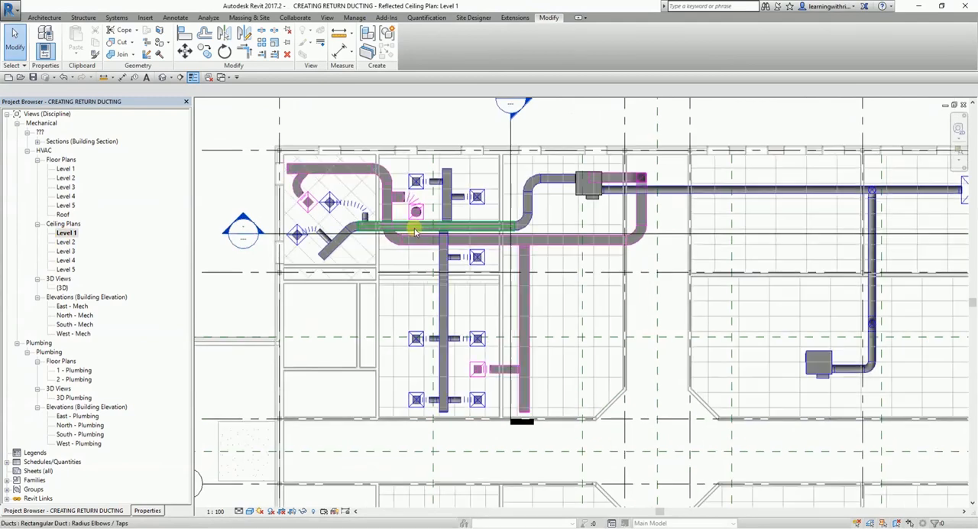
scroll(397, 240, "up", 3)
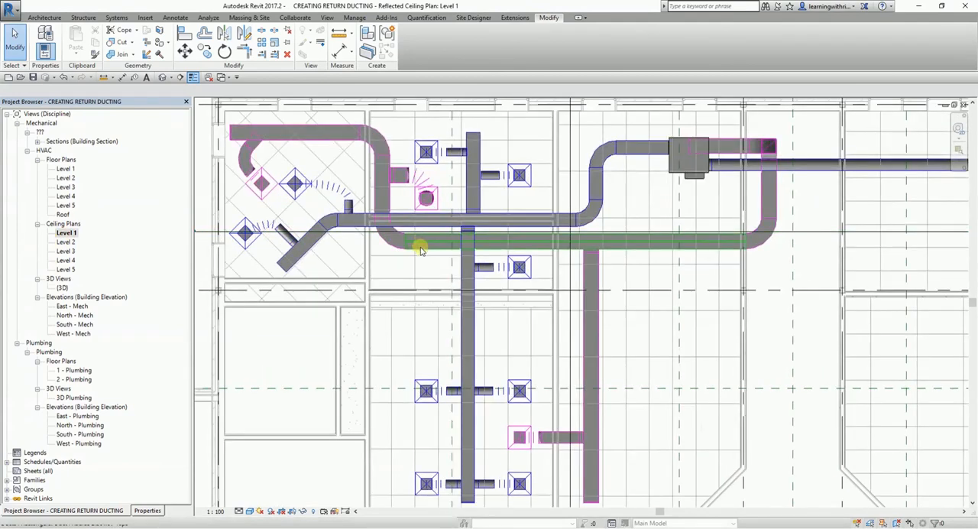
middle_click_drag(428, 250, 463, 287)
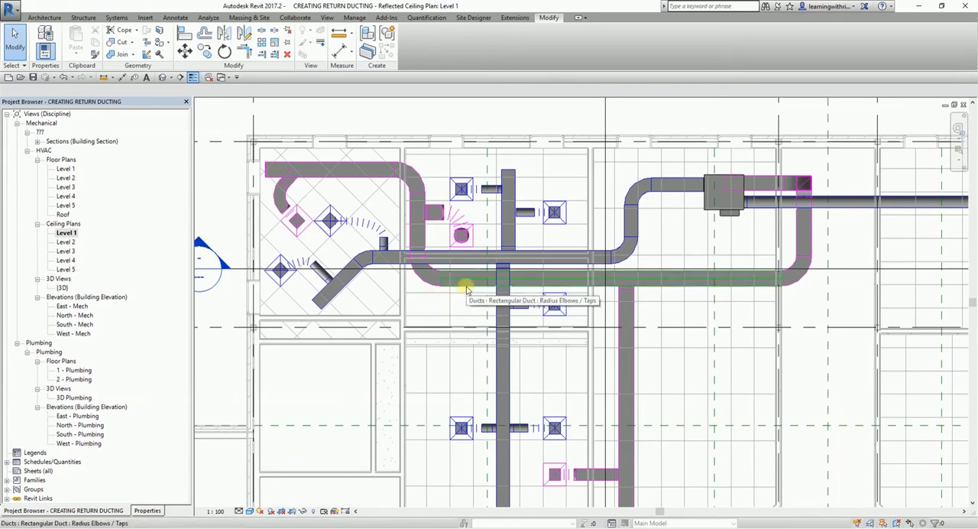
key("Tab")
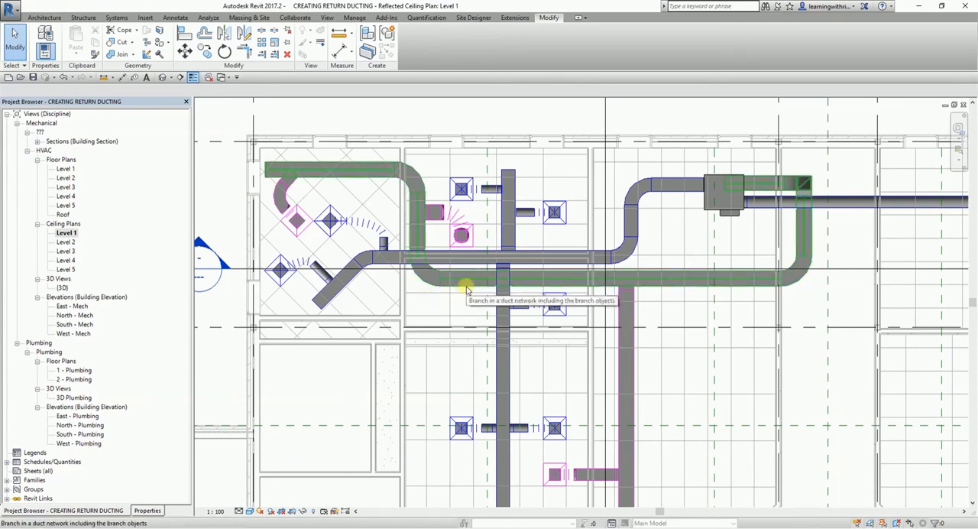
key("Tab")
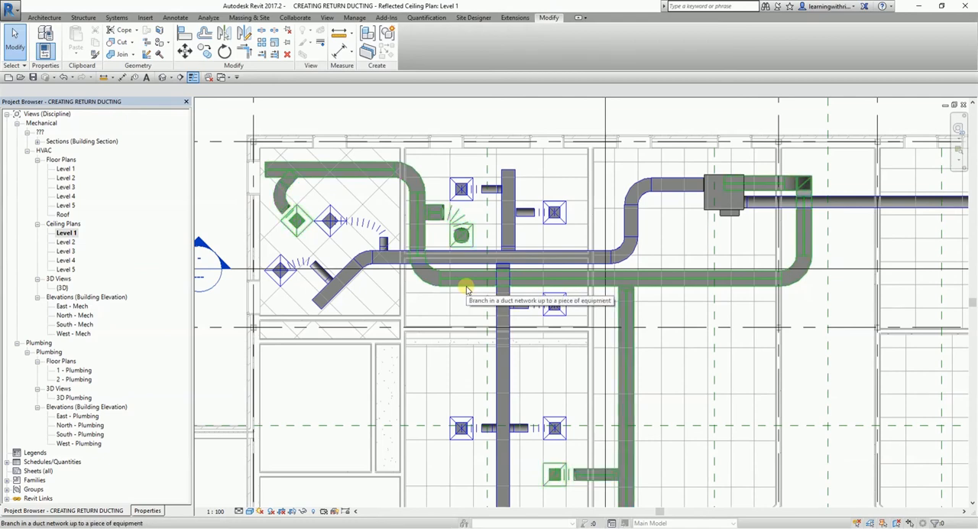
left_click(467, 289)
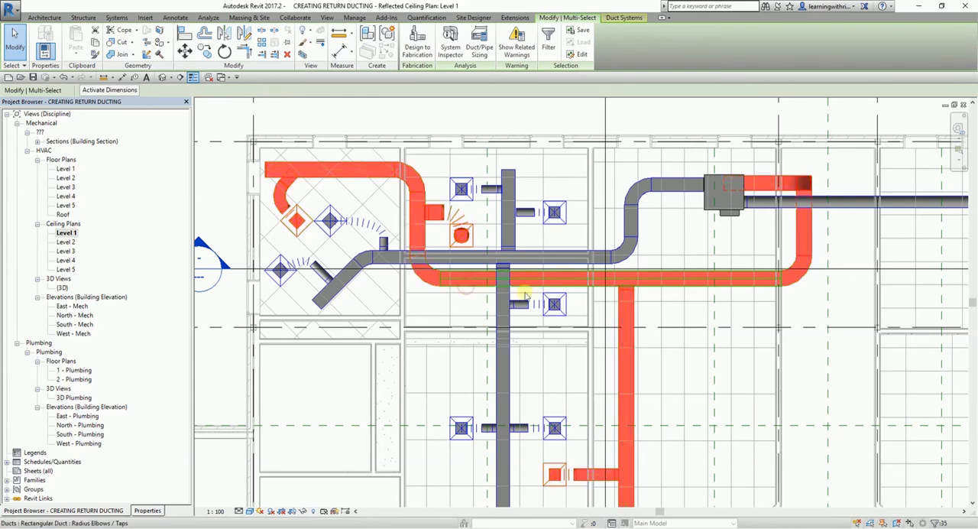
Isolate the selected return network in the default 3D view with a Selection Box and restore the home orientation, leaving nothing selected.
scroll(458, 295, "down", 2)
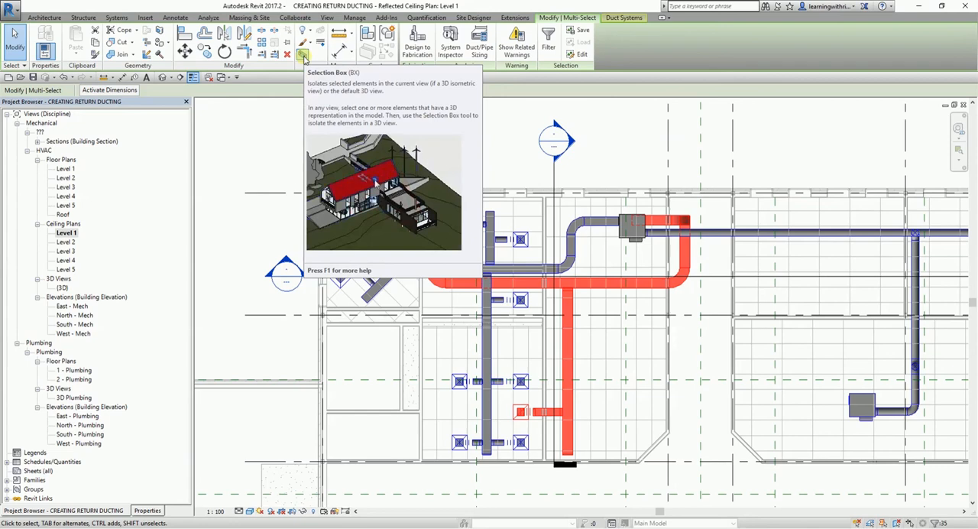
left_click(304, 57)
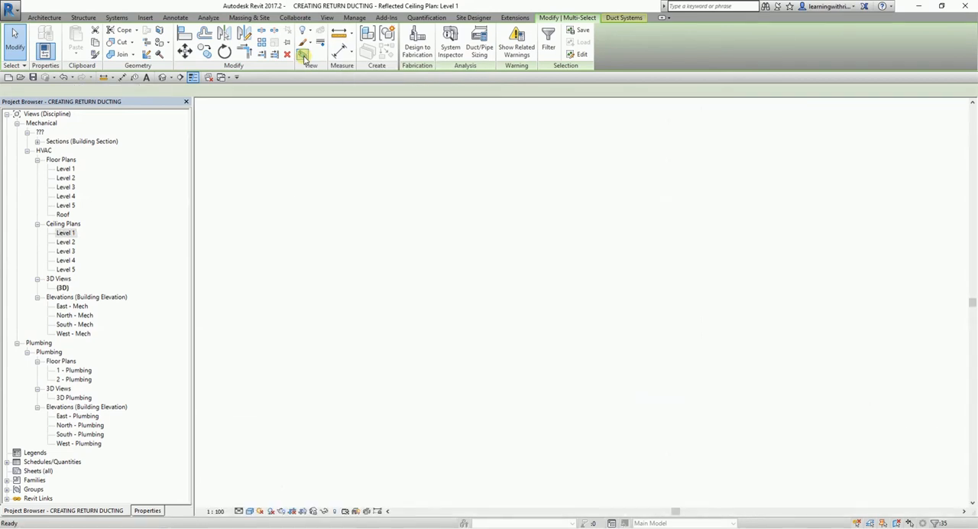
left_click(699, 426)
middle_click_drag(702, 367, 458, 382, "shift")
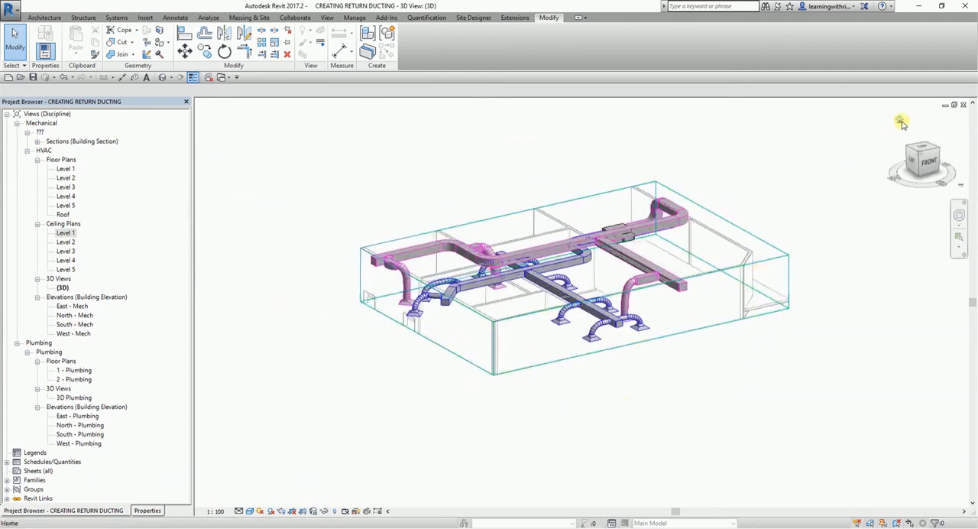
left_click(898, 121)
scroll(522, 213, "up", 3)
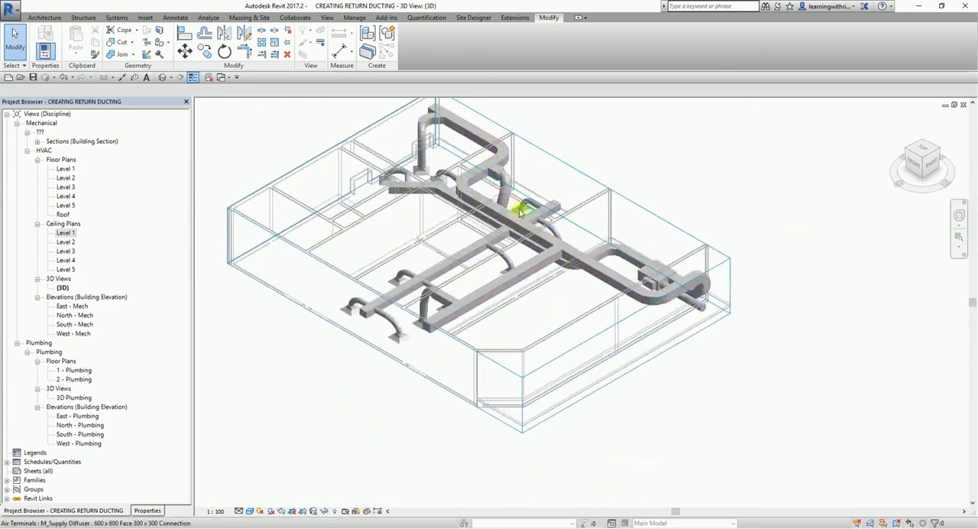
middle_click_drag(531, 216, 597, 252)
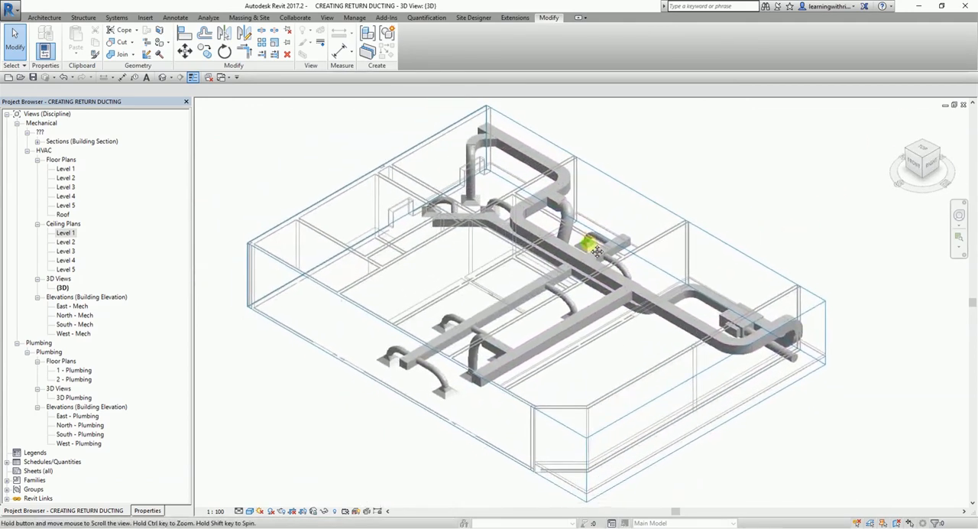
left_click(745, 145)
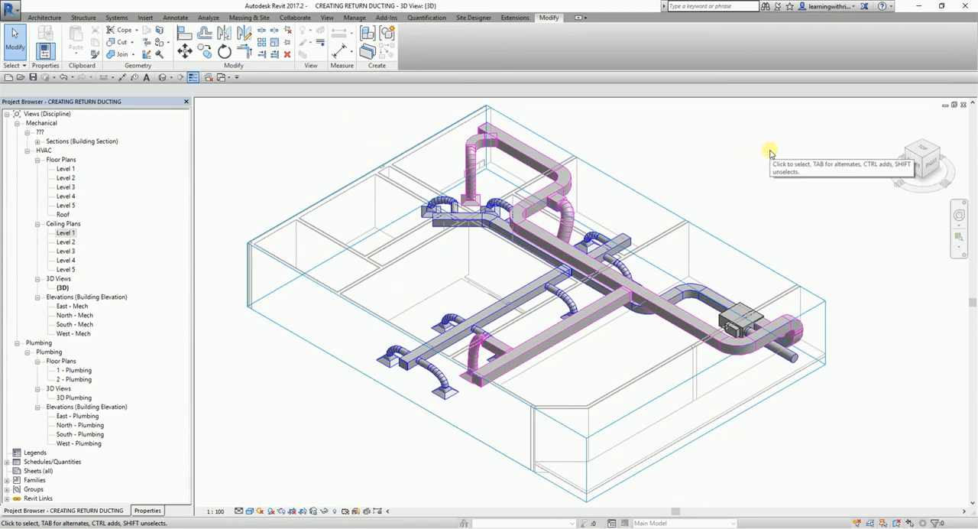